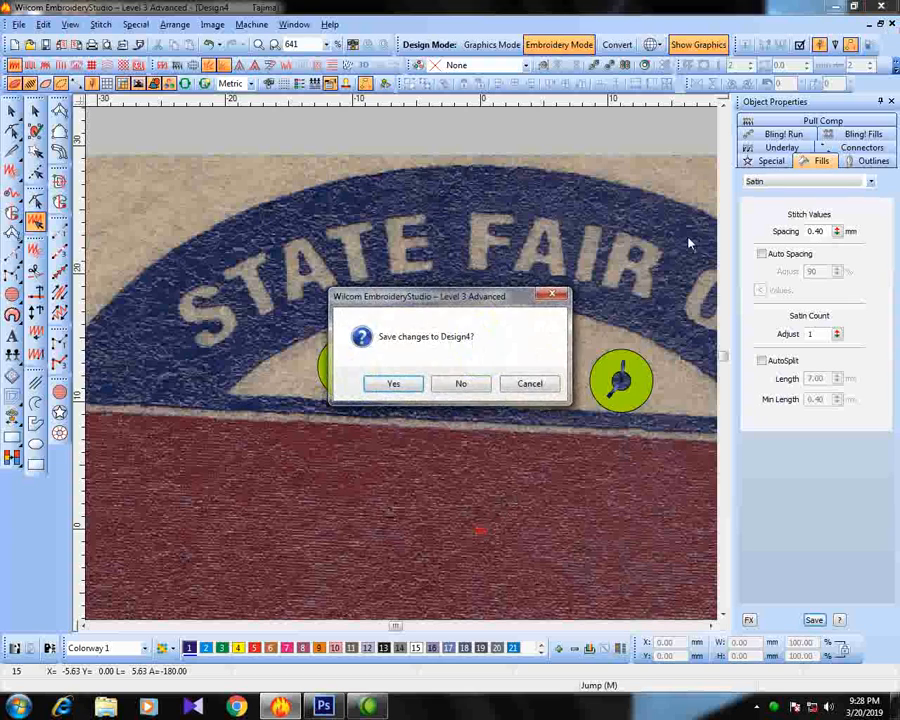
Close Design4 and discard its unsaved changes
{"action": "left_click", "coordinate": [459, 381]}
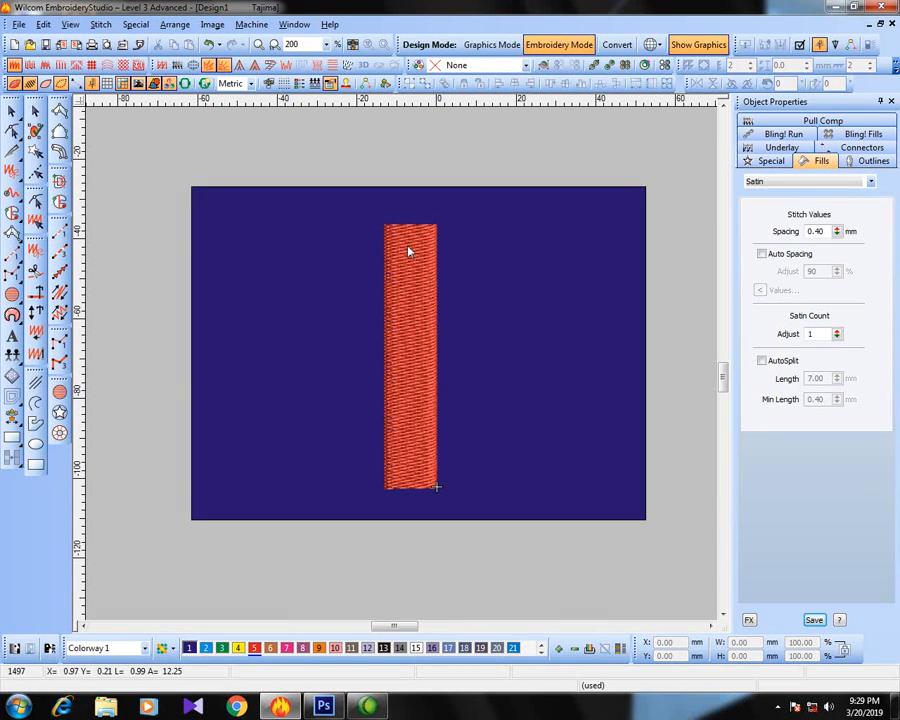
{"action": "scroll", "coordinate": [243, 246], "scroll_direction": "down", "scroll_amount": 1}
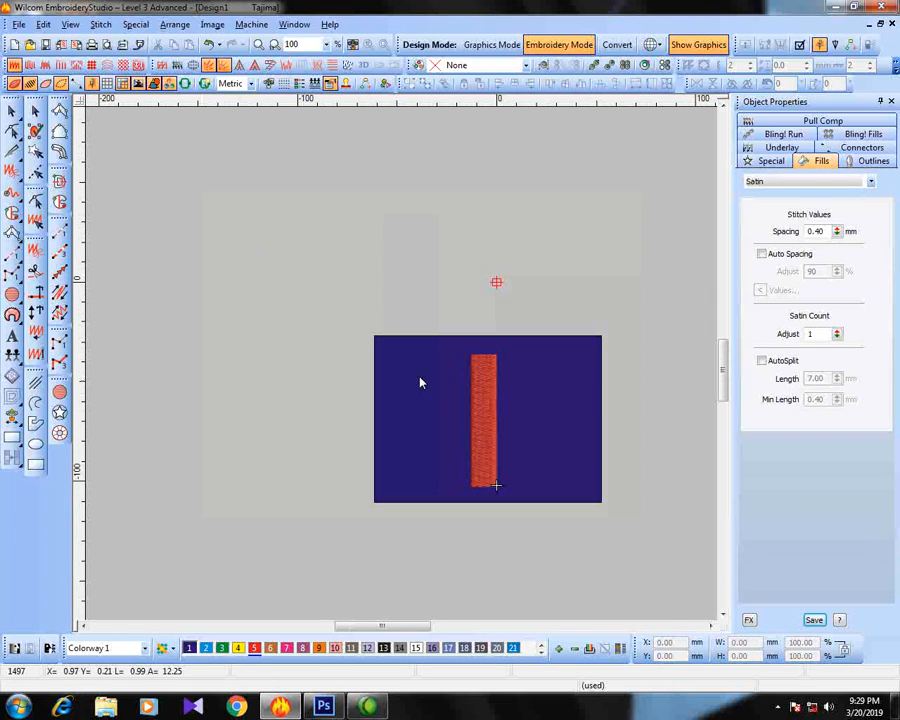
{"action": "left_click_drag", "start_coordinate": [342, 312], "coordinate": [661, 551]}
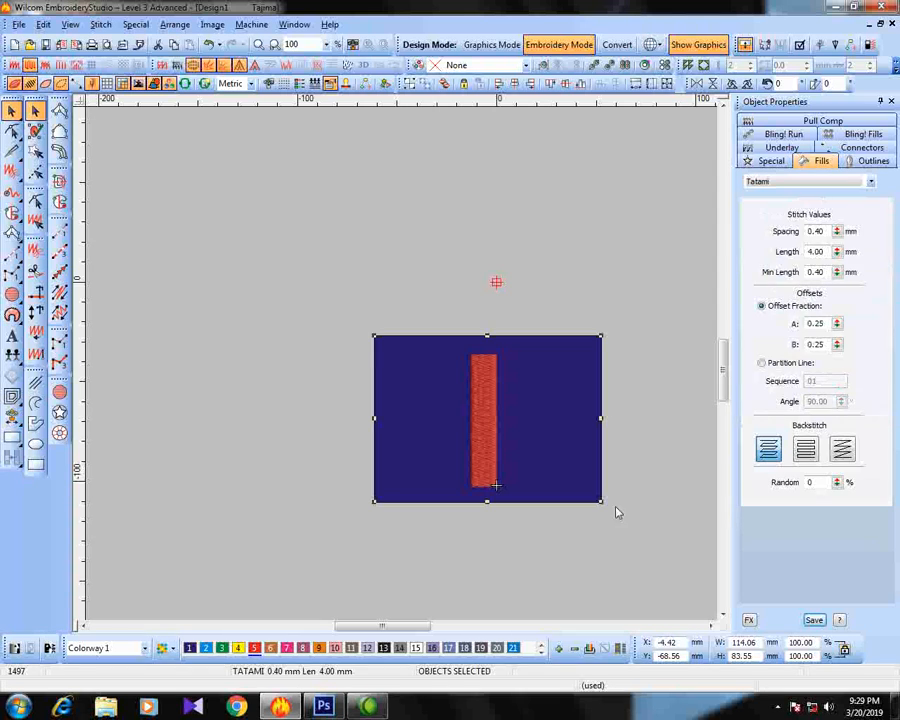
{"action": "left_click", "coordinate": [655, 476]}
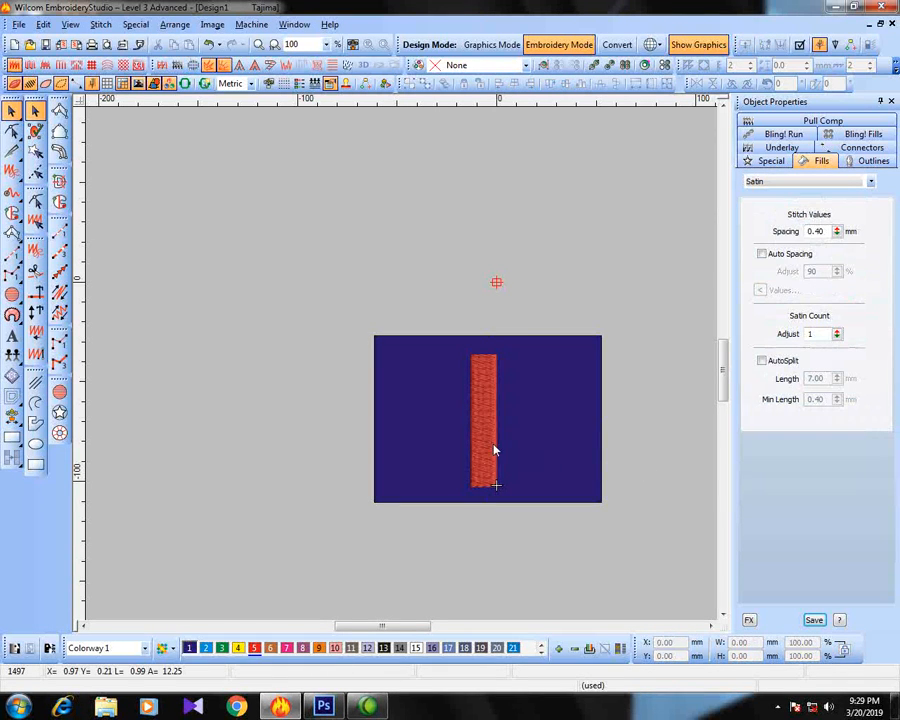
{"action": "scroll", "coordinate": [419, 380], "scroll_direction": "up", "scroll_amount": 1}
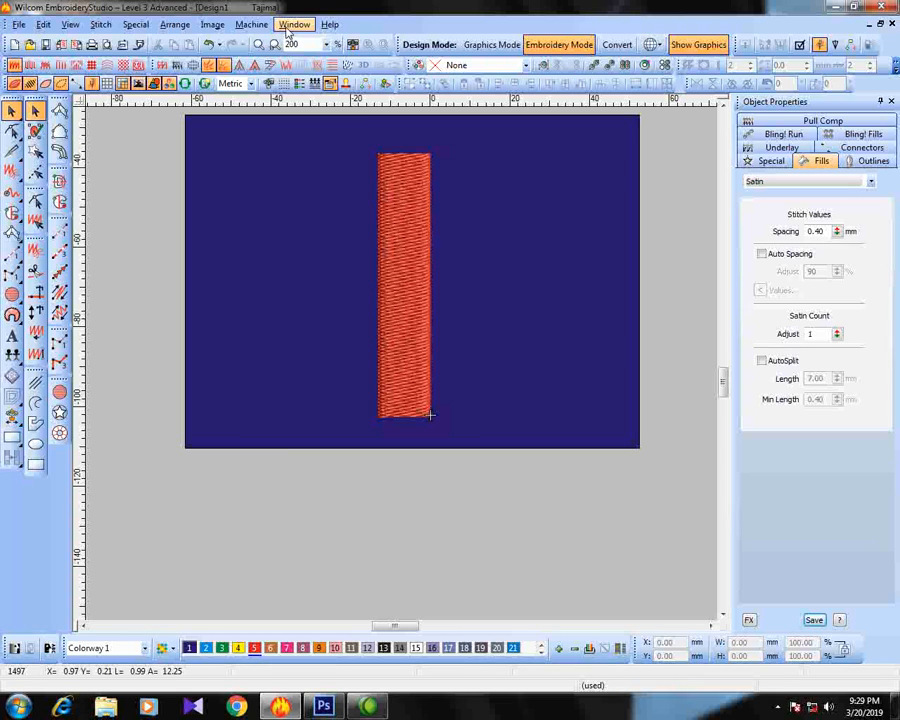
Switch the machine format to Tajima TBF and make the 5.0 / 5.0 twin sequin pair current
{"action": "left_click", "coordinate": [256, 25]}
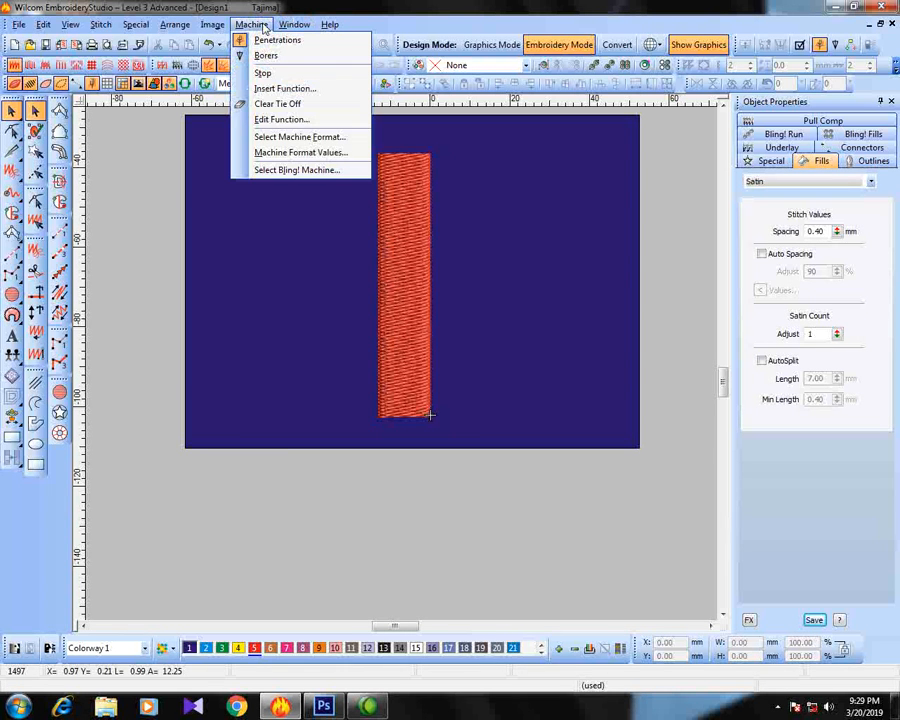
{"action": "left_click", "coordinate": [334, 140]}
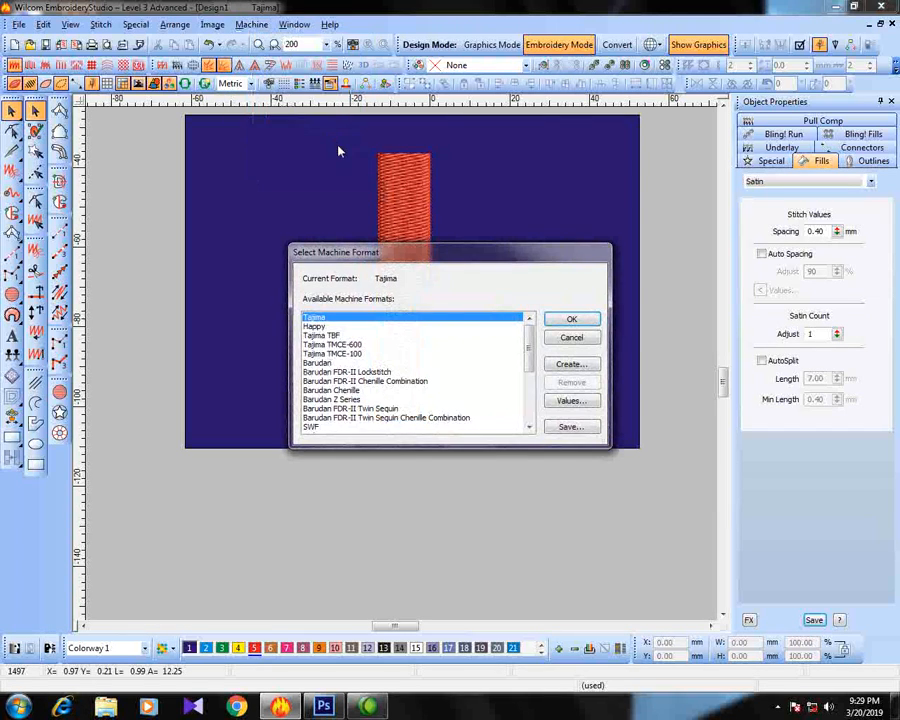
{"action": "left_click", "coordinate": [334, 336]}
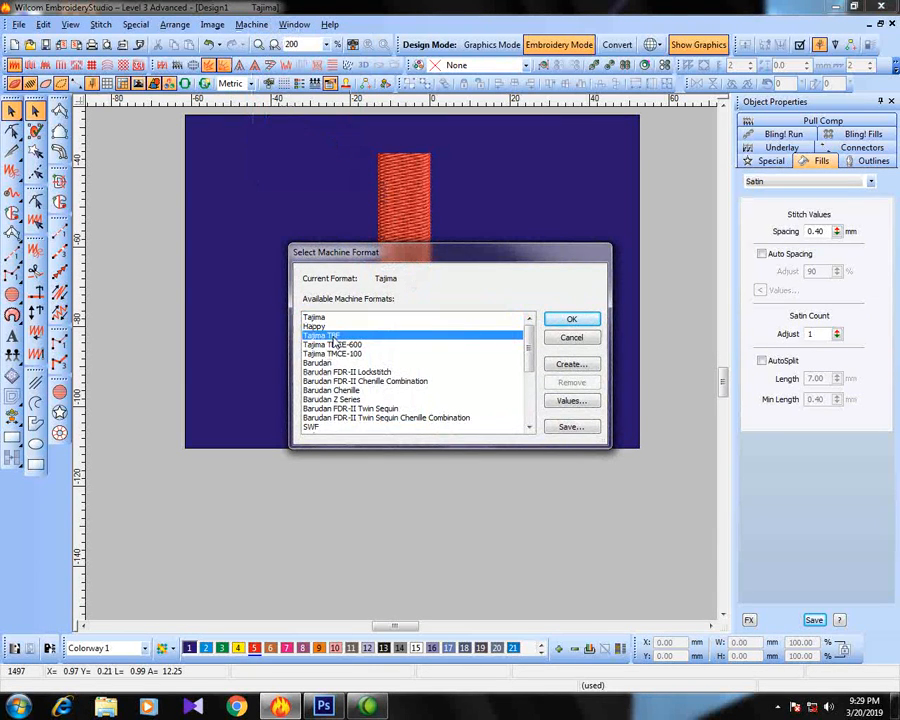
{"action": "left_click", "coordinate": [583, 320]}
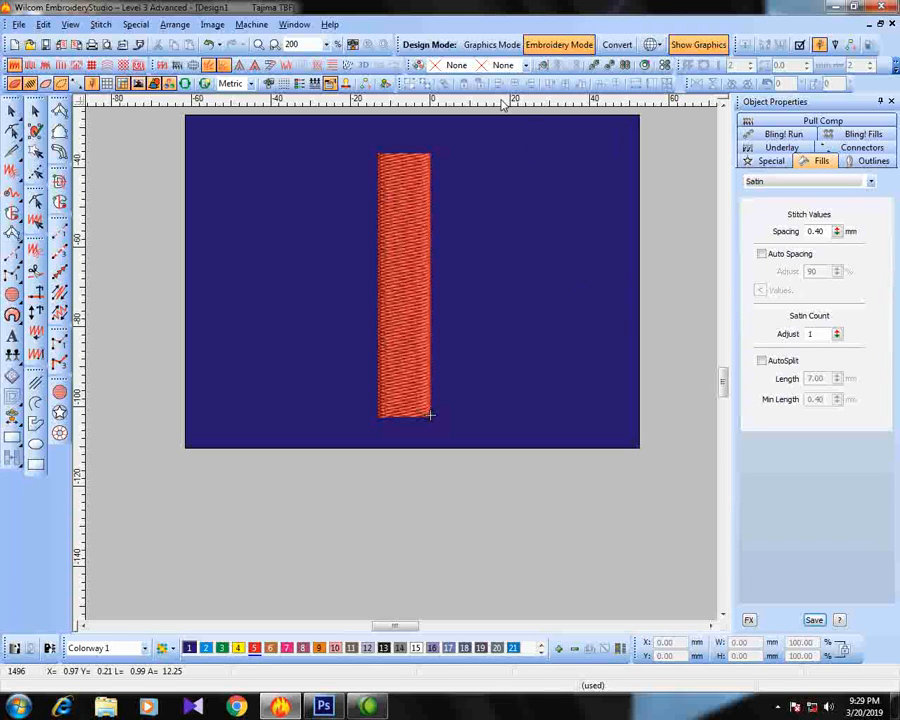
{"action": "left_click", "coordinate": [526, 65]}
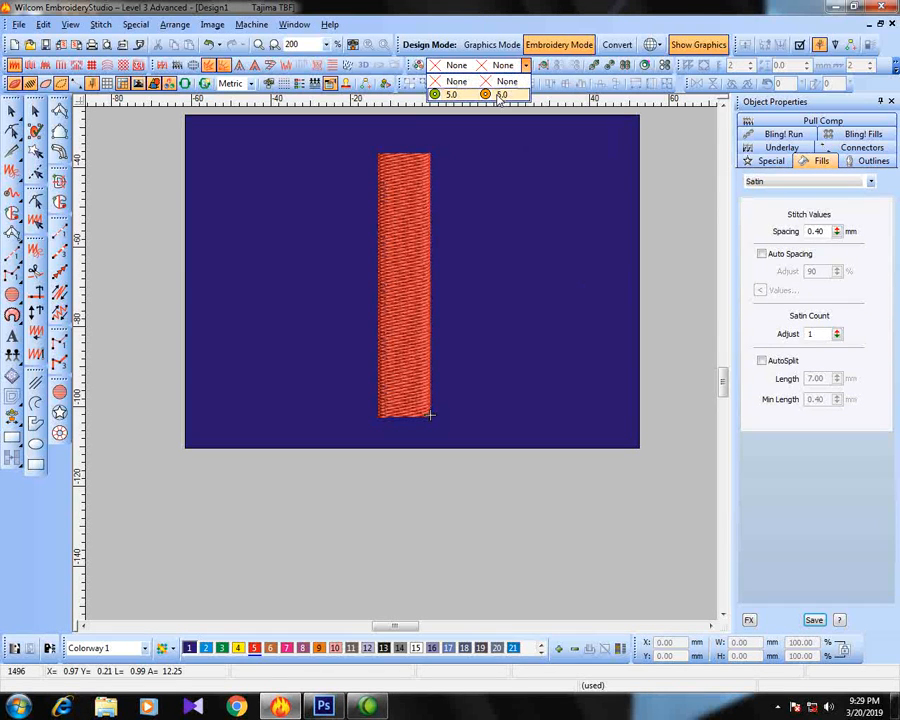
{"action": "left_click", "coordinate": [498, 95]}
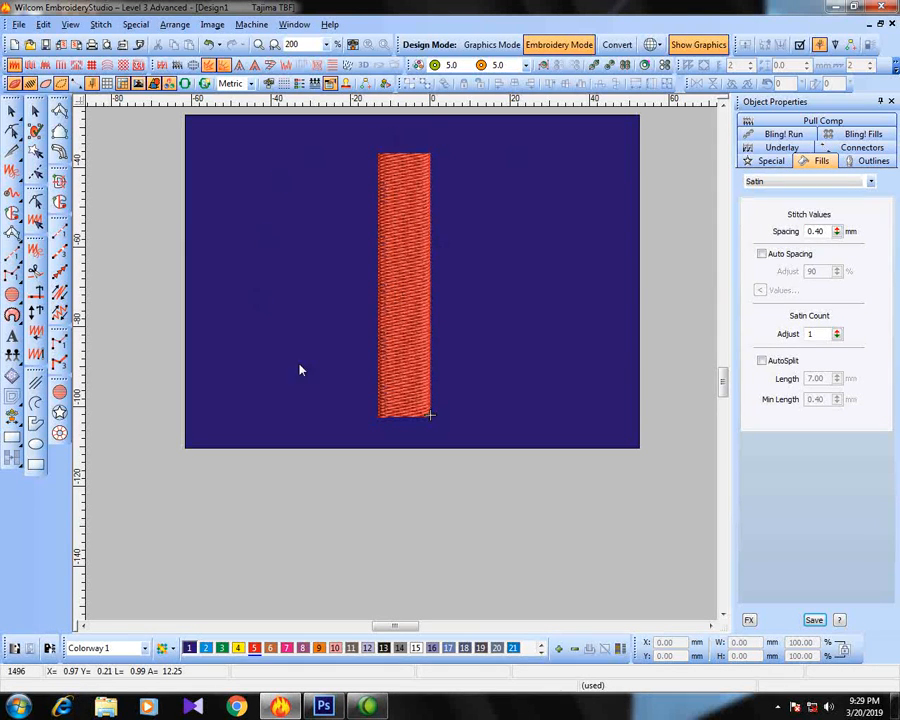
Nudge the red satin column slightly upward within the blue rectangle, then deselect it
{"action": "key", "text": "Escape"}
{"action": "left_click", "coordinate": [405, 244]}
{"action": "key", "text": "Up"}
{"action": "key", "text": "Up"}
{"action": "key", "text": "Up"}
{"action": "key", "text": "Up"}
{"action": "key", "text": "Up"}
{"action": "key", "text": "Up"}
{"action": "key", "text": "Up"}
{"action": "left_click", "coordinate": [660, 318]}
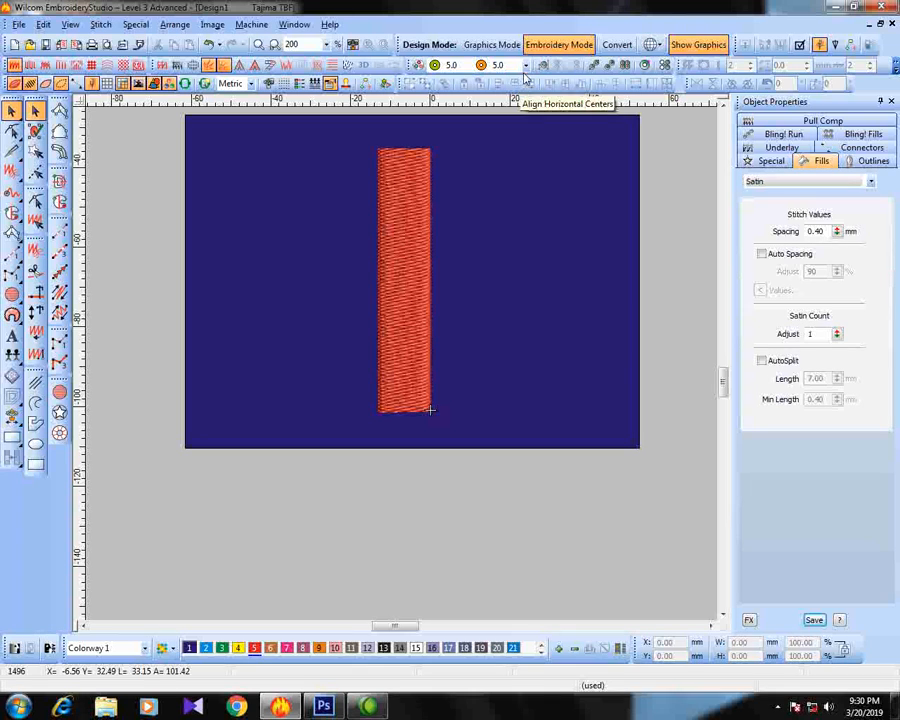
Examine the sequin colours, sizes and hole sizes in the Sequin Palette Editor without changing them
{"action": "left_click", "coordinate": [420, 66]}
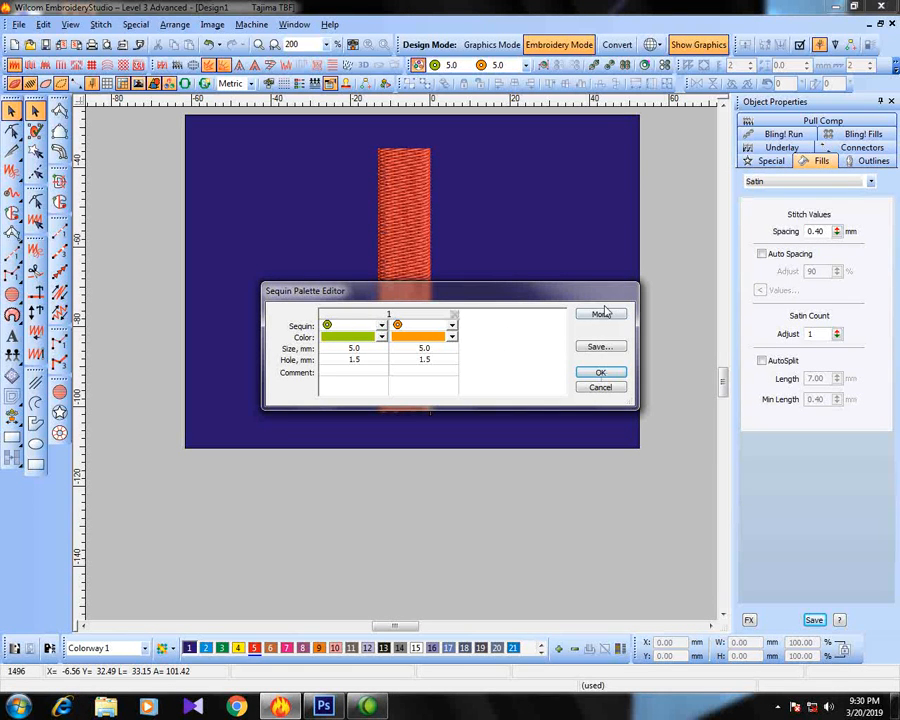
{"action": "left_click", "coordinate": [617, 388]}
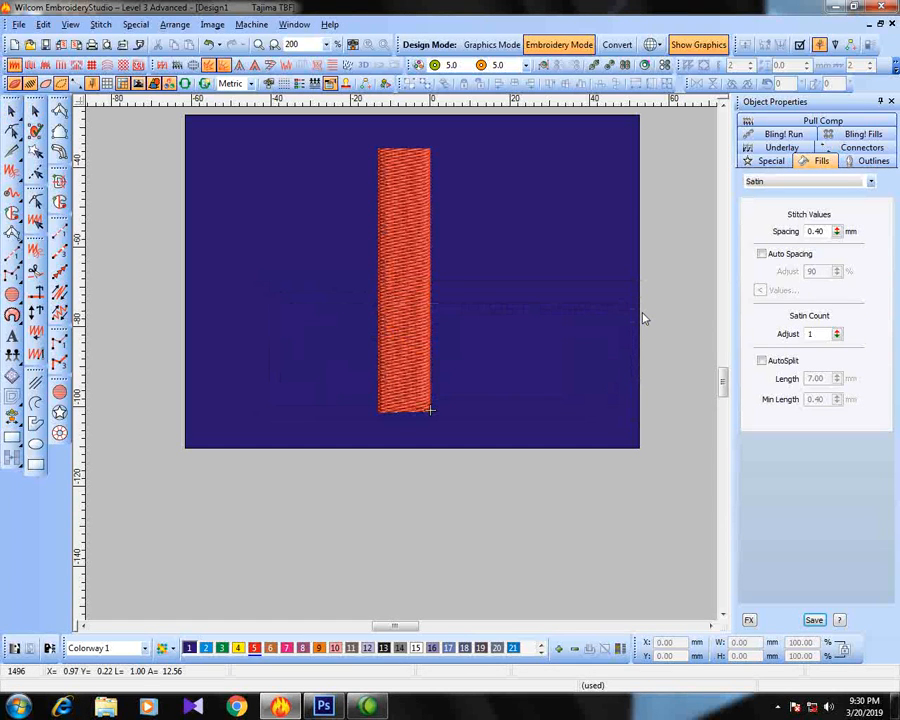
Start a Sequin Run and set its first sequin's spacing to 1.5 and its margin to 0.2
{"action": "left_click", "coordinate": [596, 66]}
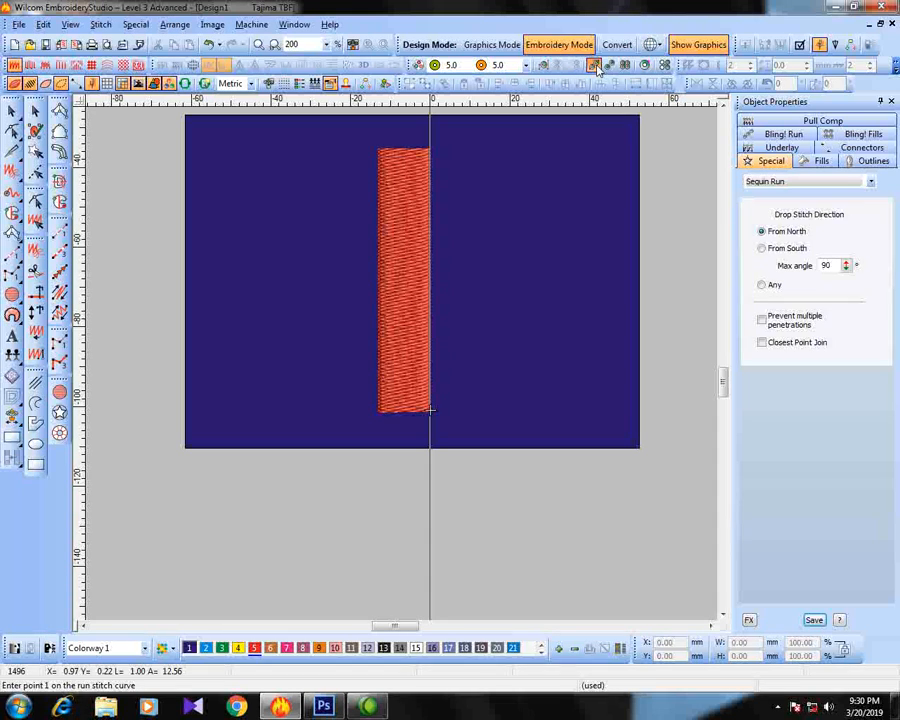
{"action": "left_click", "coordinate": [596, 66]}
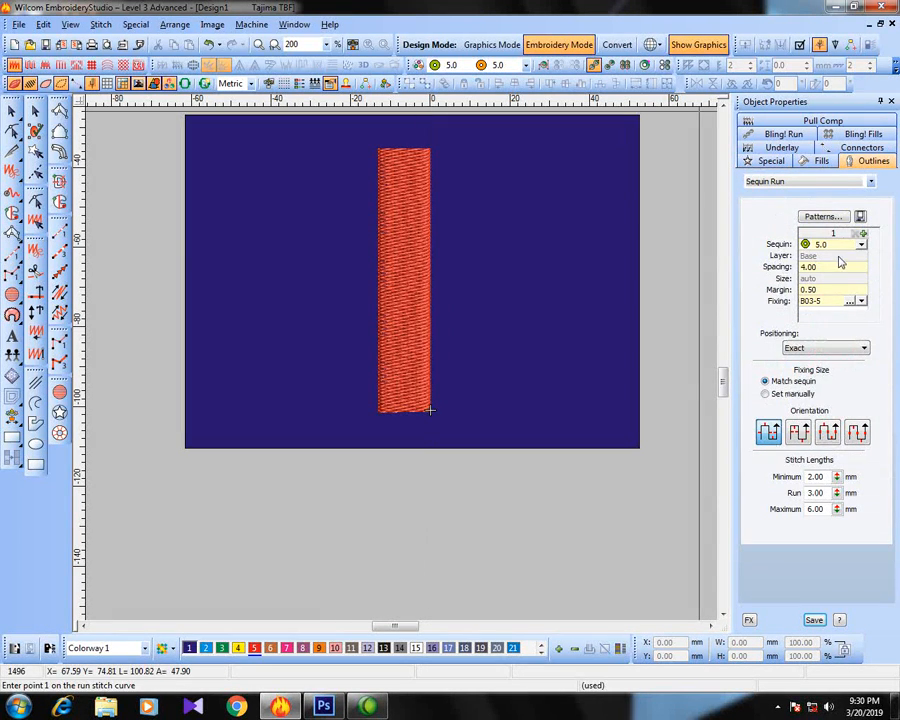
{"action": "left_click_drag", "start_coordinate": [821, 266], "coordinate": [787, 276]}
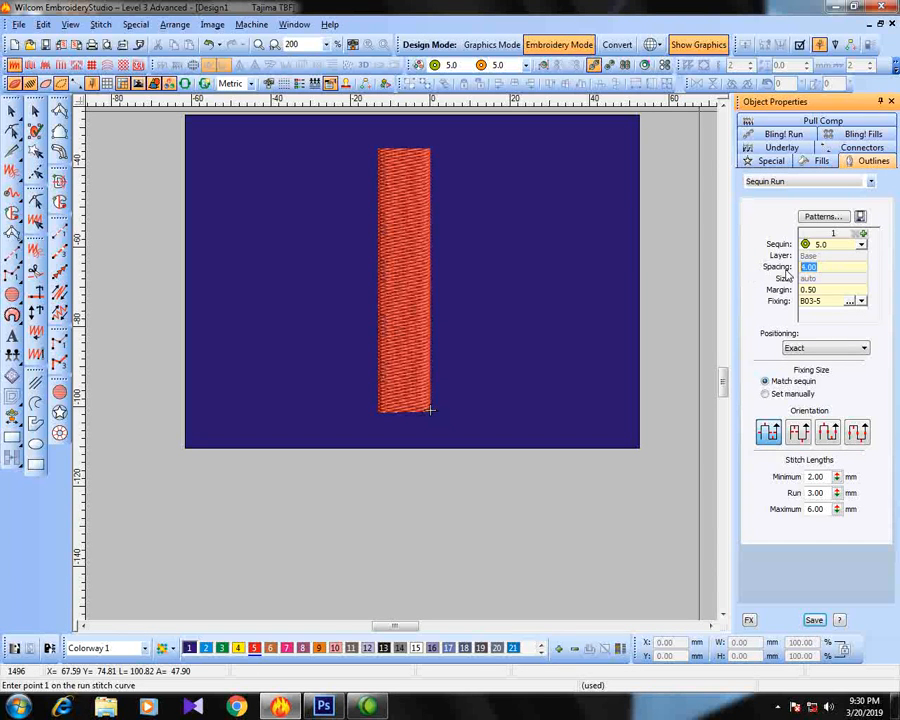
{"action": "type", "text": "1.5"}
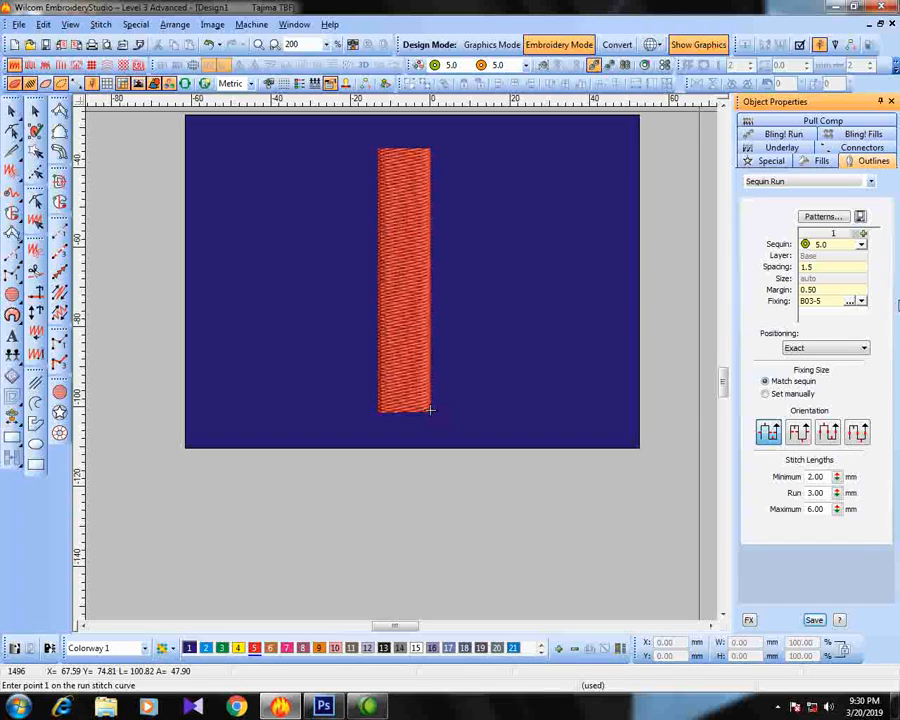
{"action": "left_click", "coordinate": [829, 291]}
{"action": "double_click", "coordinate": [822, 291]}
{"action": "key", "text": "BackSpace"}
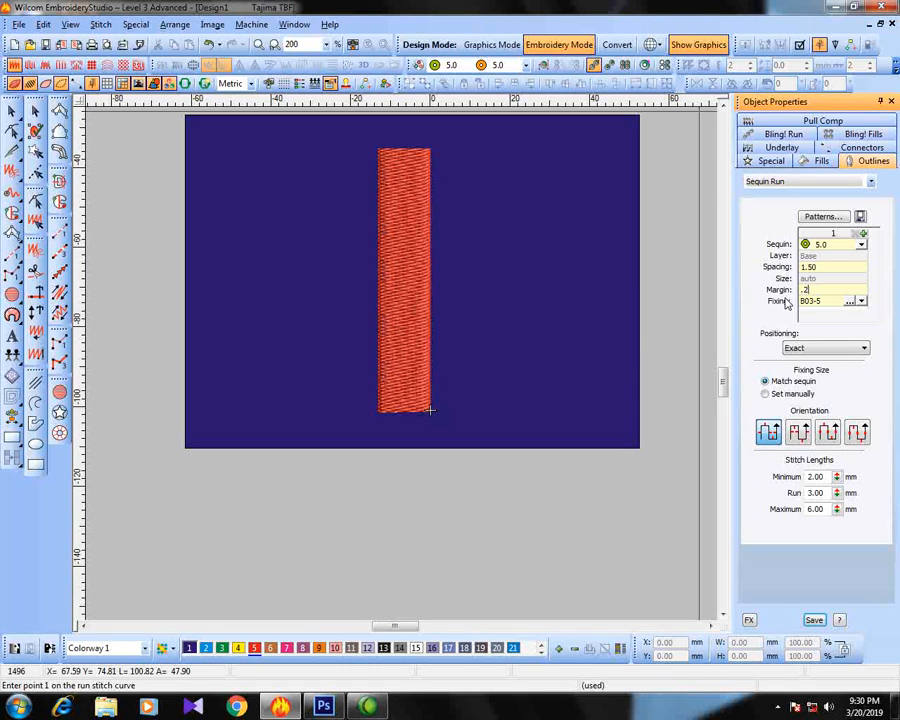
Choose the B09-3 fixing for the Sequin Run's first sequin
{"action": "left_click", "coordinate": [849, 302]}
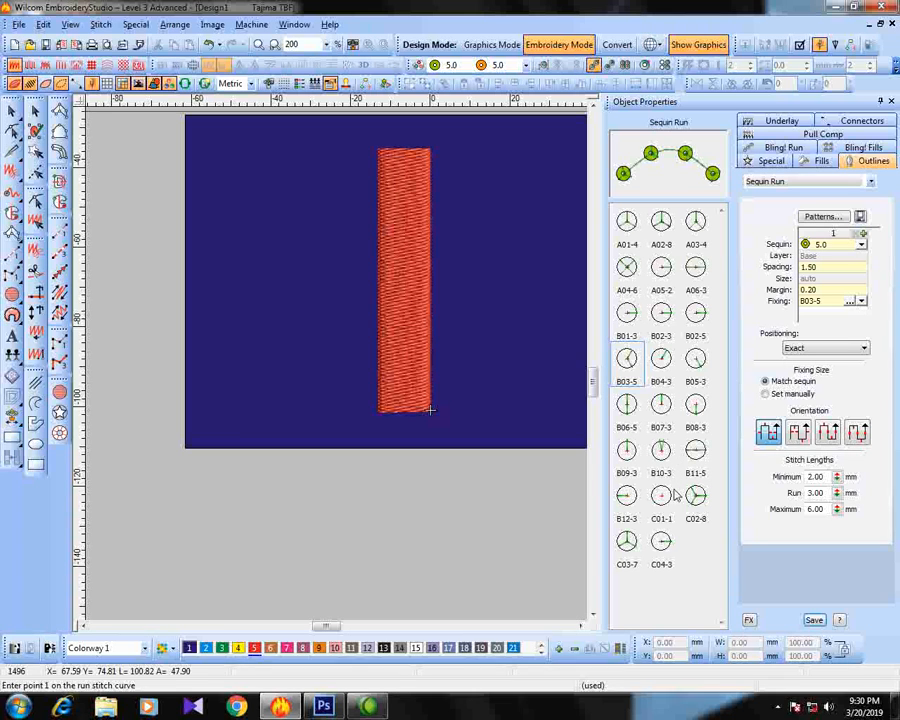
{"action": "left_click", "coordinate": [628, 451]}
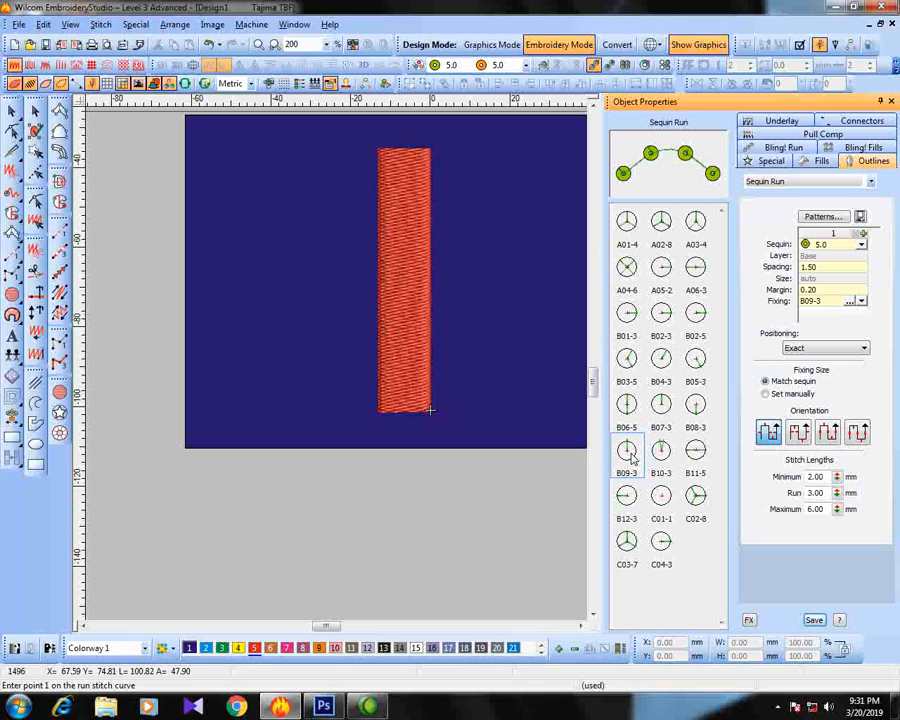
{"action": "left_click", "coordinate": [852, 304]}
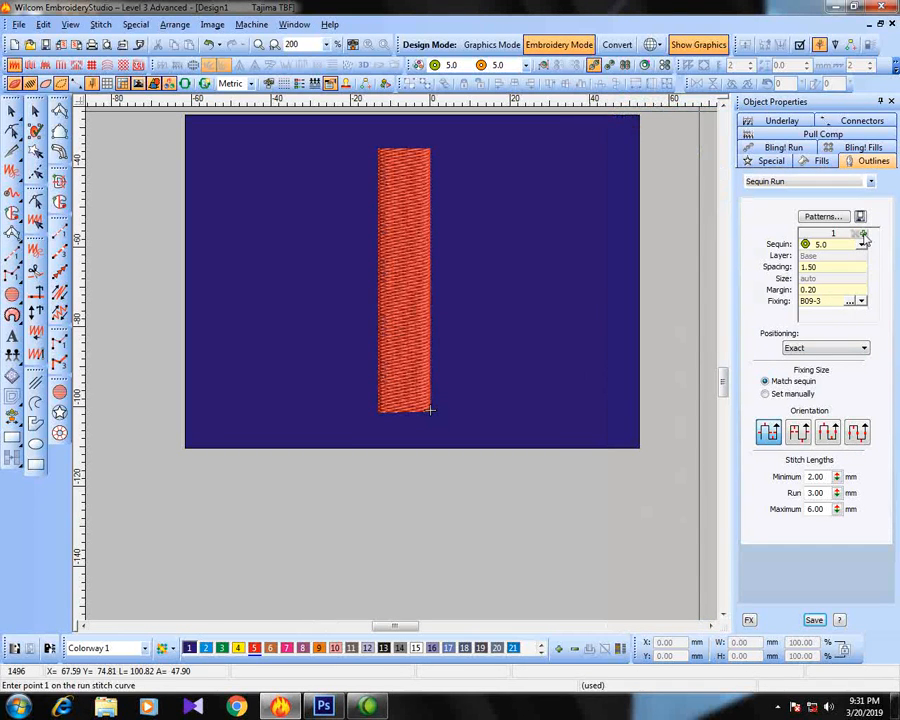
Add a second sequin to the Sequin Run pattern, using the orange 5.0 sequin
{"action": "left_click", "coordinate": [864, 234]}
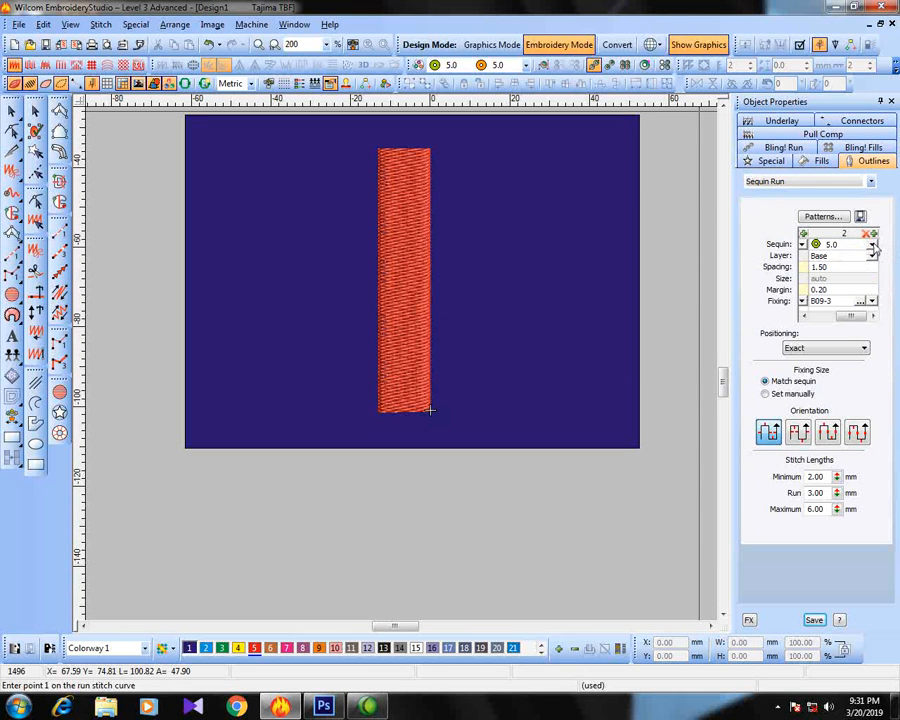
{"action": "left_click", "coordinate": [873, 245]}
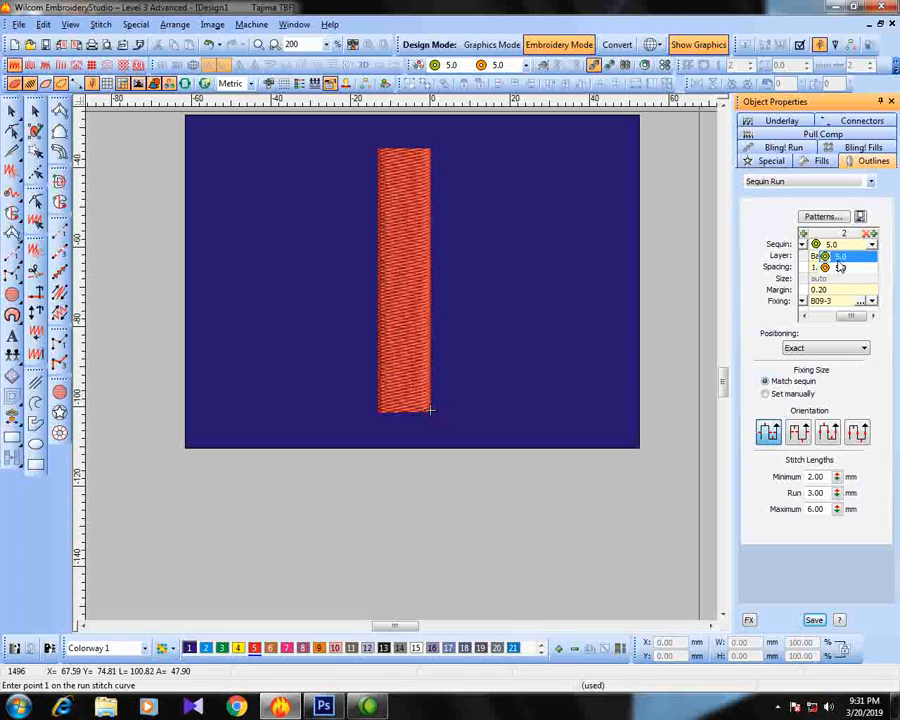
{"action": "left_click", "coordinate": [832, 269]}
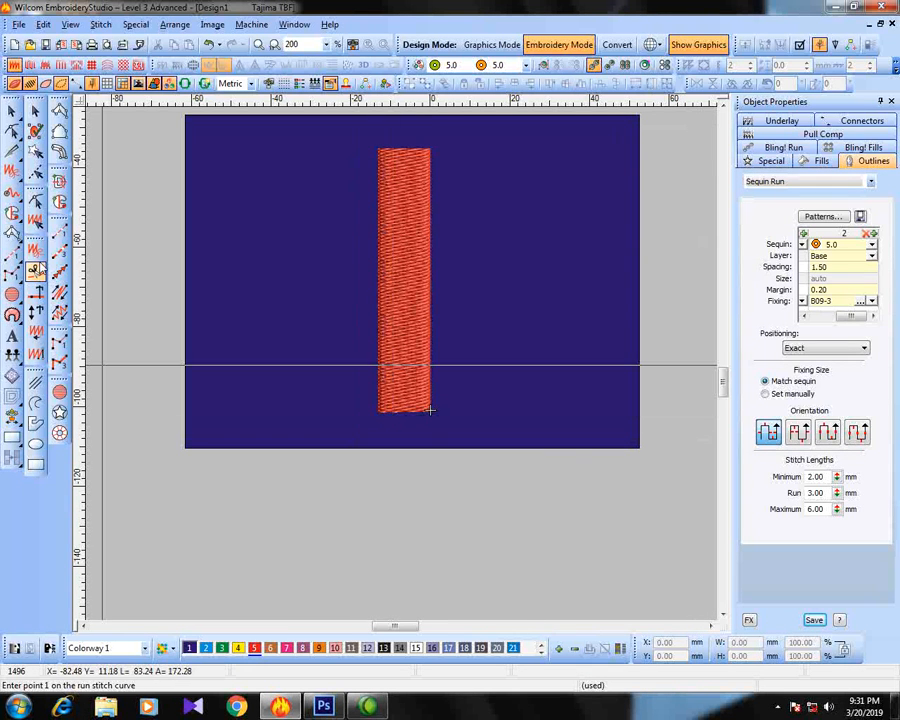
Digitize a straight Run stitch line about 114 mm long along the blue rectangle's bottom edge, from its right corner to its left
{"action": "left_click", "coordinate": [59, 231]}
{"action": "left_click", "coordinate": [430, 408]}
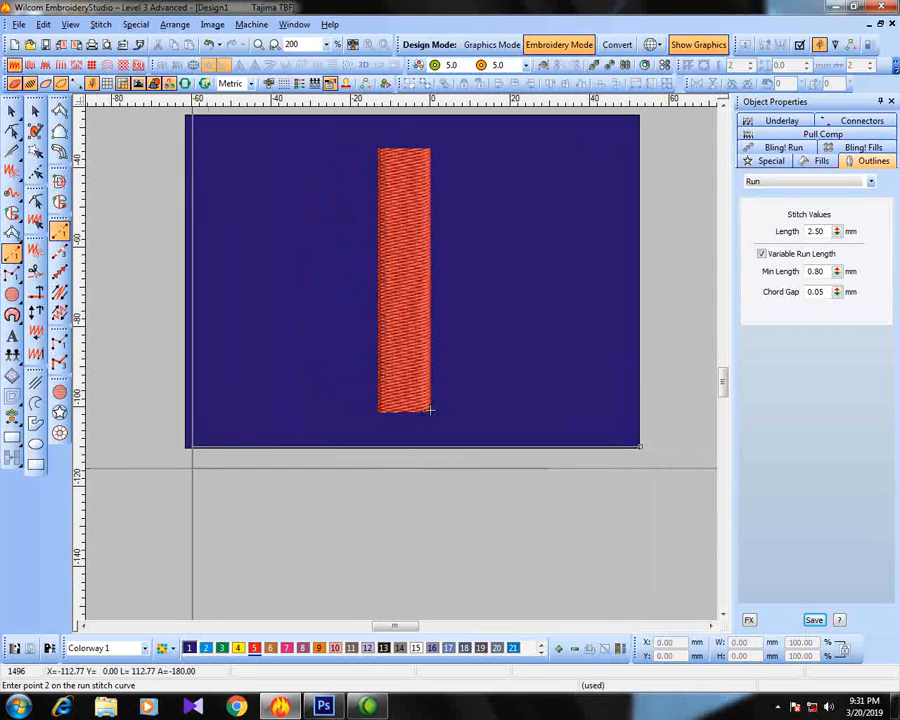
{"action": "left_click", "coordinate": [185, 447]}
{"action": "key", "text": "Return"}
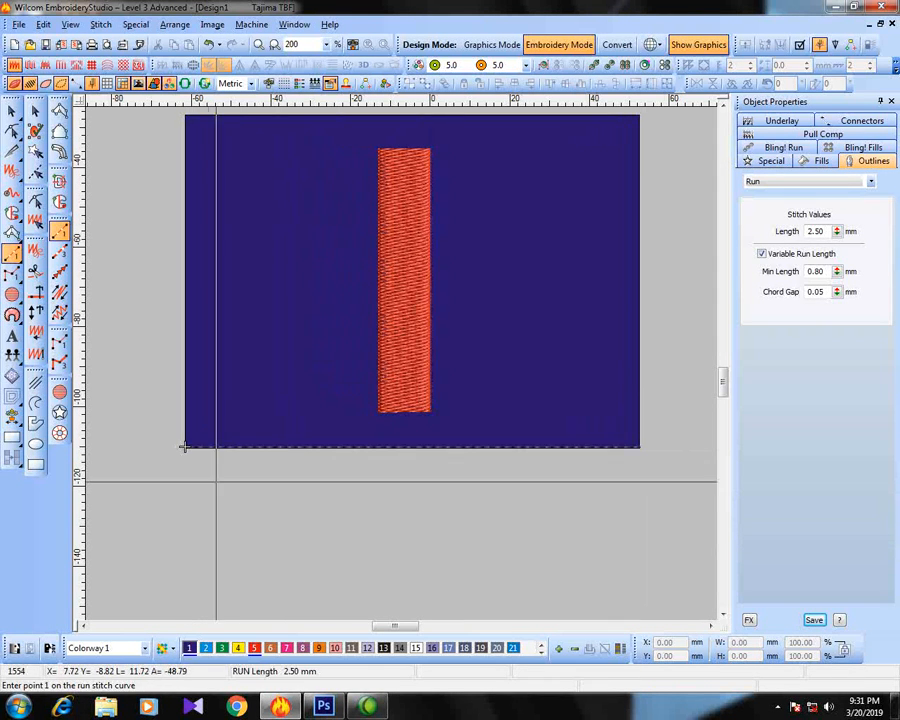
{"action": "key", "text": "Escape"}
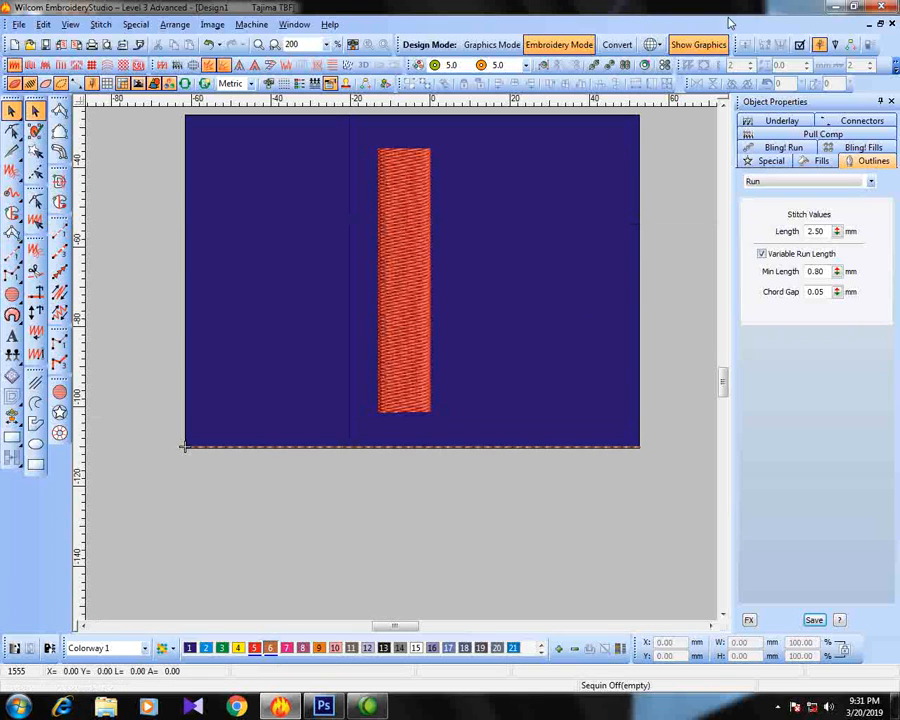
Digitize a straight Sequin Run about 114 mm long along the blue rectangle's bottom edge, from its left corner to its right
{"action": "left_click", "coordinate": [594, 65]}
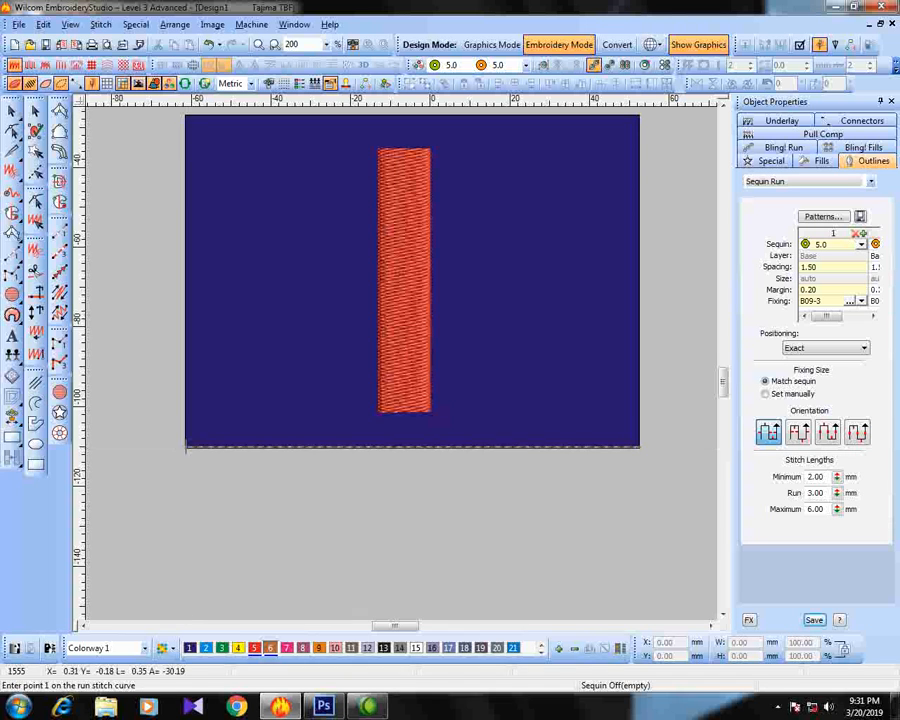
{"action": "left_click", "coordinate": [185, 446]}
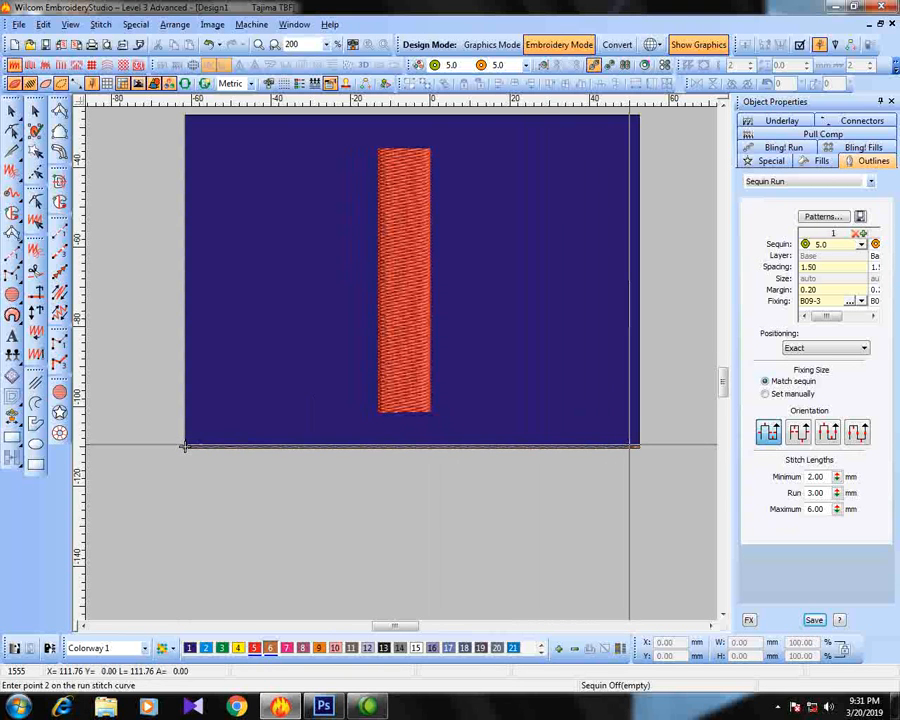
{"action": "left_click", "coordinate": [636, 446]}
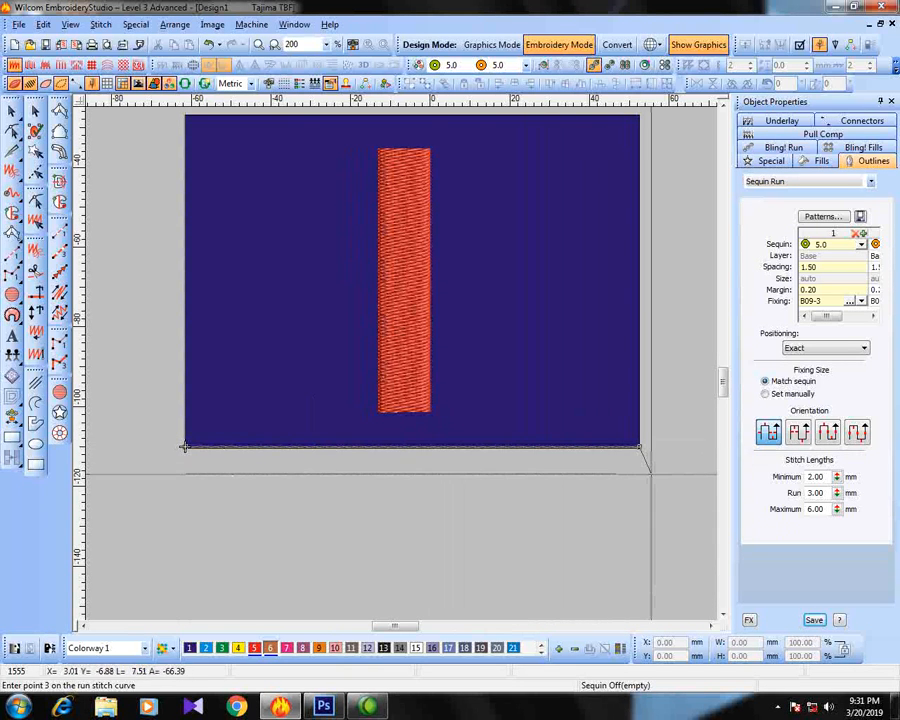
{"action": "key", "text": "Return"}
{"action": "key", "text": "Escape"}
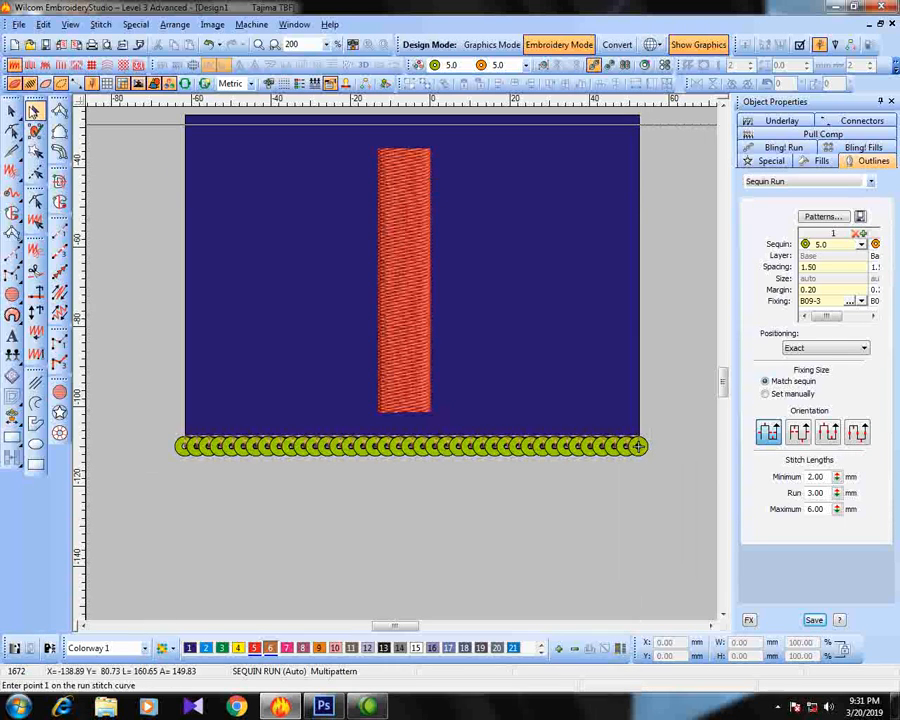
Move the sequin run down about 2.7 mm so its upper side meets the blue rectangle's bottom edge
{"action": "scroll", "coordinate": [452, 470], "scroll_direction": "up", "scroll_amount": 1}
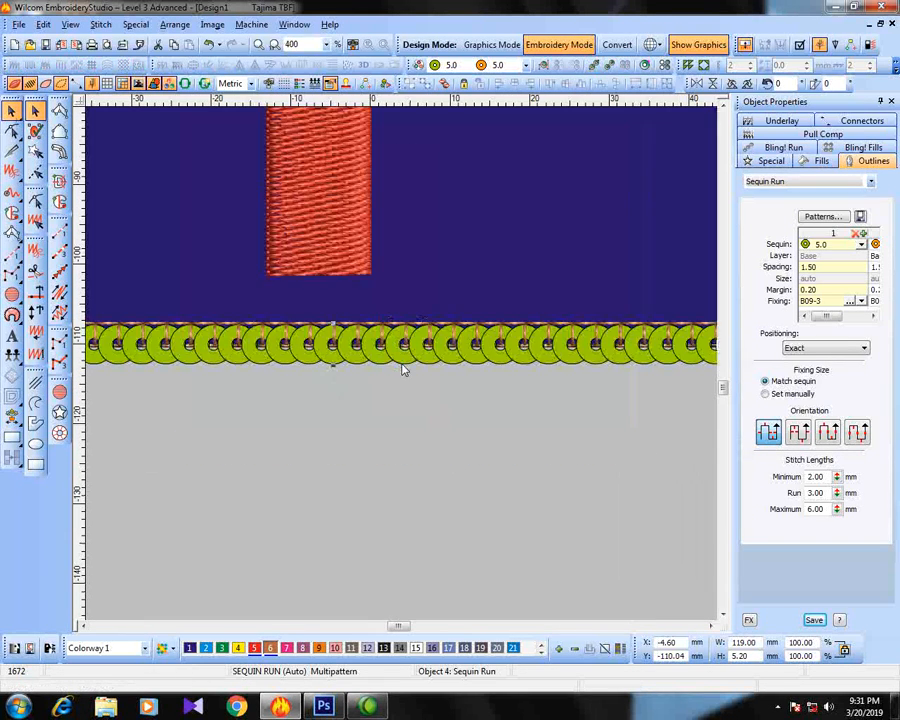
{"action": "left_click_drag", "start_coordinate": [400, 366], "coordinate": [380, 357]}
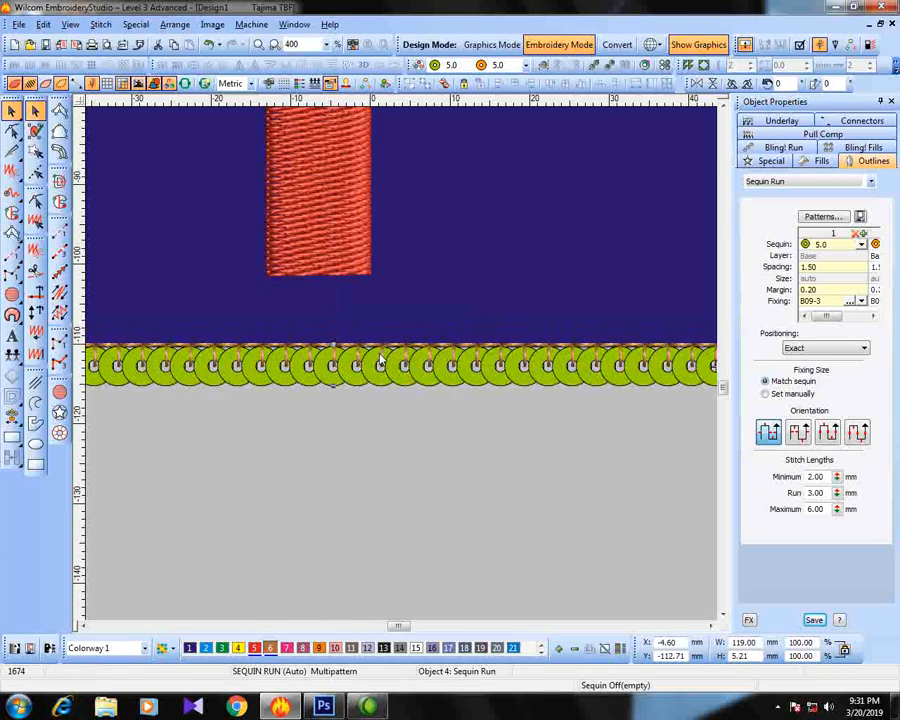
{"action": "scroll", "coordinate": [381, 358], "scroll_direction": "down", "scroll_amount": 1}
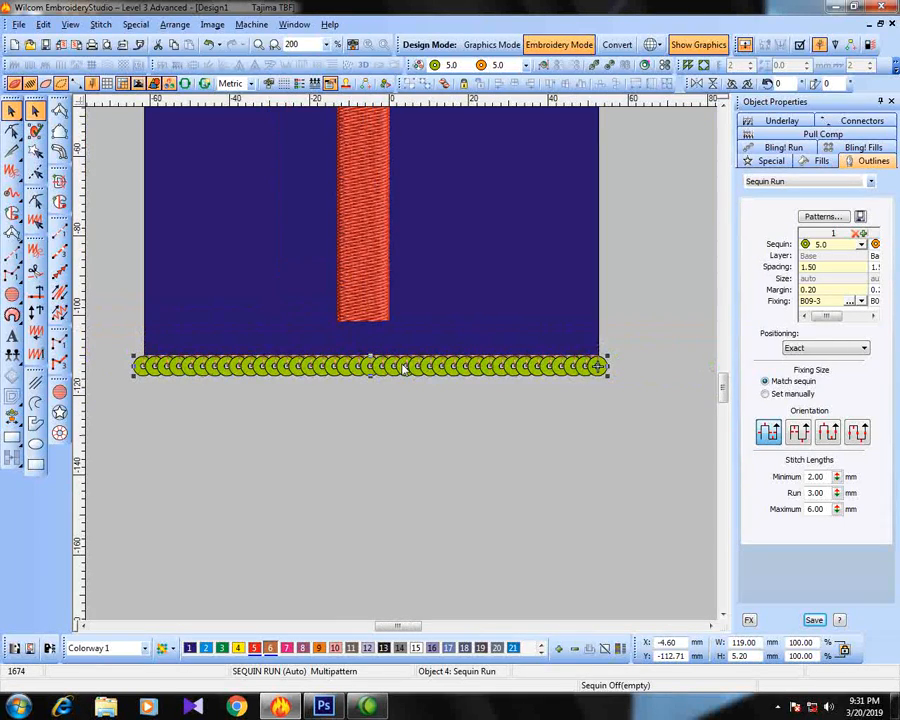
Duplicate the run line together with its sequin run and place the copy about 3 mm above the original row
{"action": "left_click", "coordinate": [36, 200]}
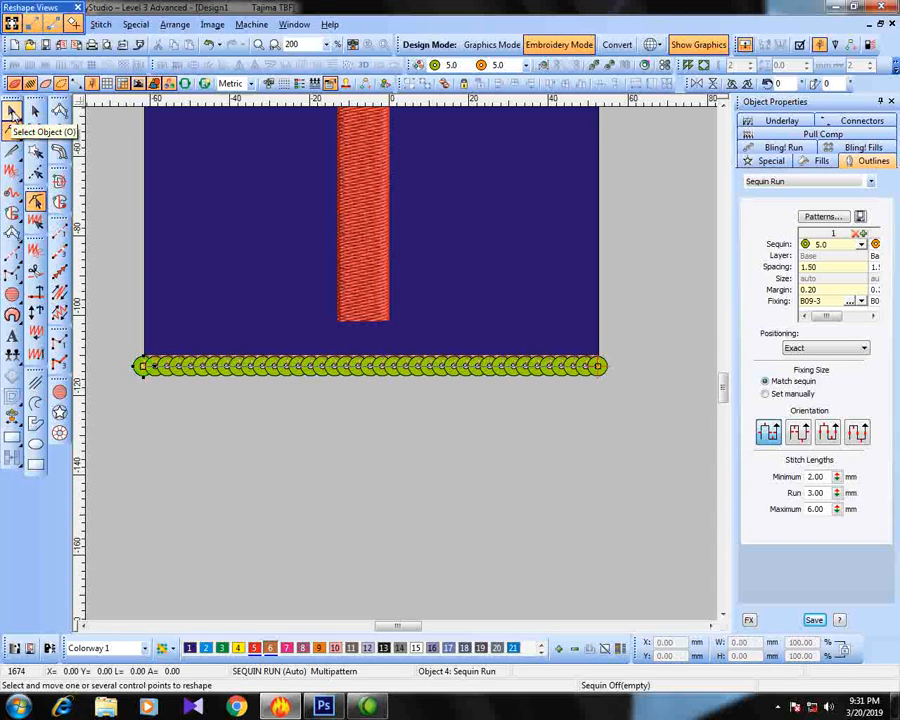
{"action": "left_click", "coordinate": [12, 113]}
{"action": "left_click_drag", "start_coordinate": [118, 393], "coordinate": [649, 330]}
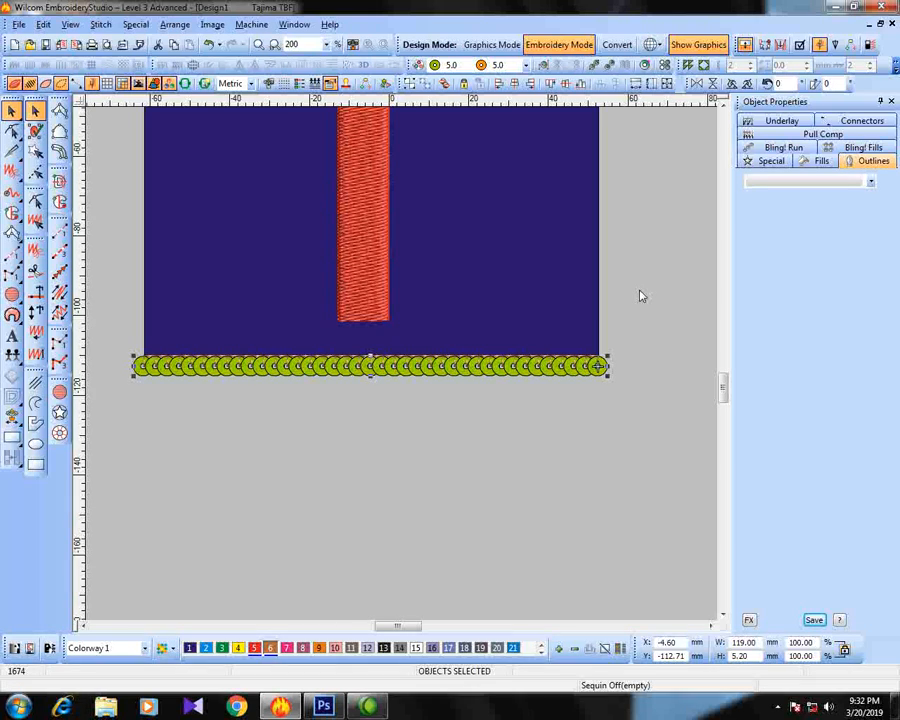
{"action": "left_click_drag", "start_coordinate": [630, 341], "coordinate": [263, 404]}
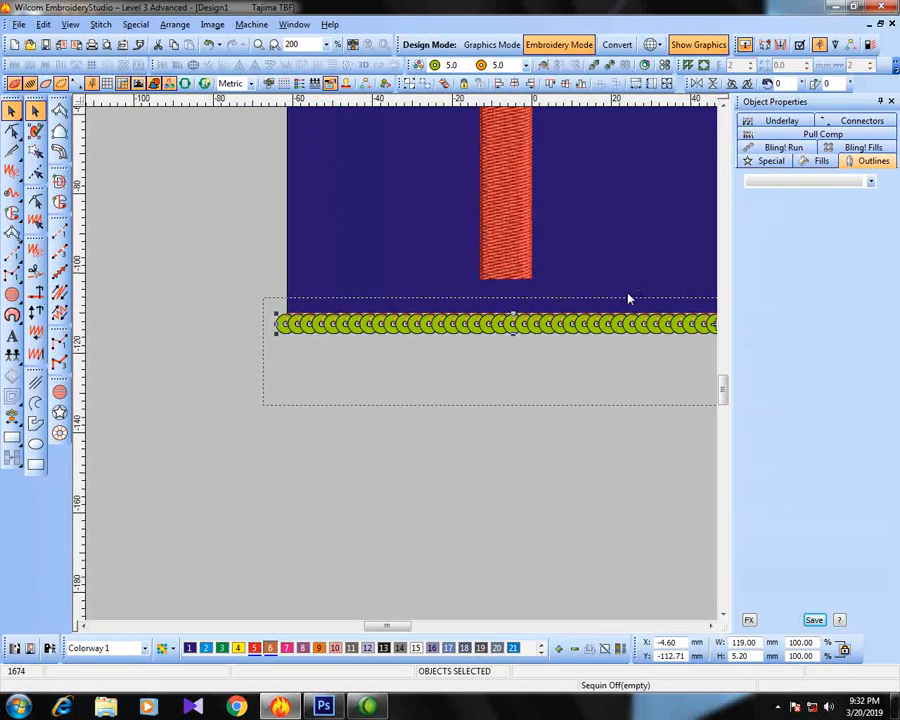
{"action": "key", "text": "z"}
{"action": "left_click", "coordinate": [576, 318]}
{"action": "left_click_drag", "start_coordinate": [398, 381], "coordinate": [411, 381]}
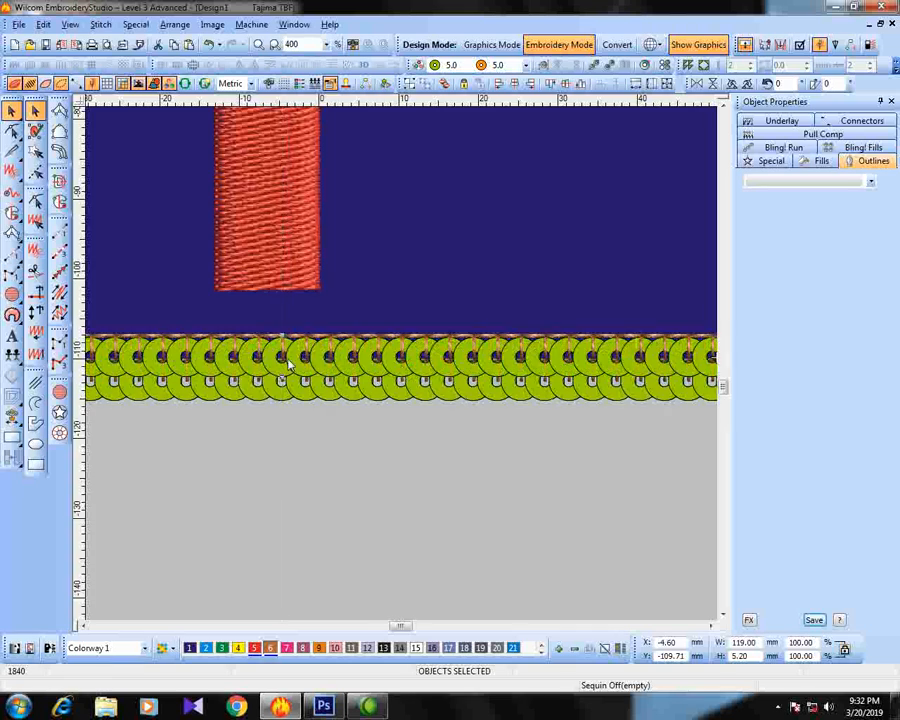
{"action": "scroll", "coordinate": [291, 364], "scroll_direction": "up", "scroll_amount": 2}
{"action": "scroll", "coordinate": [402, 370], "scroll_direction": "down", "scroll_amount": 1}
{"action": "scroll", "coordinate": [422, 376], "scroll_direction": "down", "scroll_amount": 2}
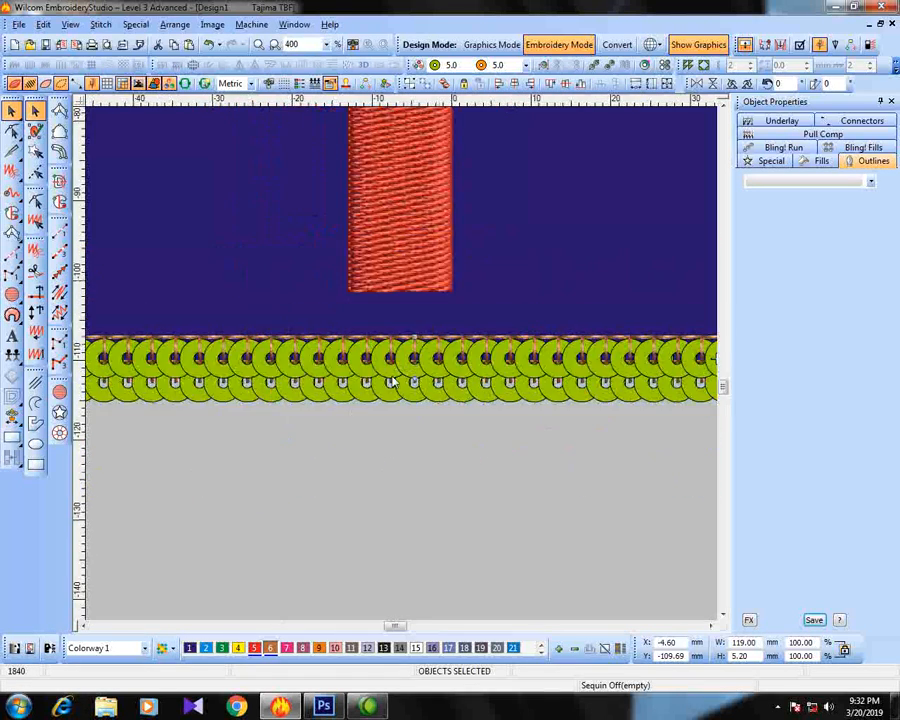
Duplicate both sequin rows with their run lines and place the copies about 6 mm above the originals
{"action": "left_click_drag", "start_coordinate": [177, 408], "coordinate": [588, 352]}
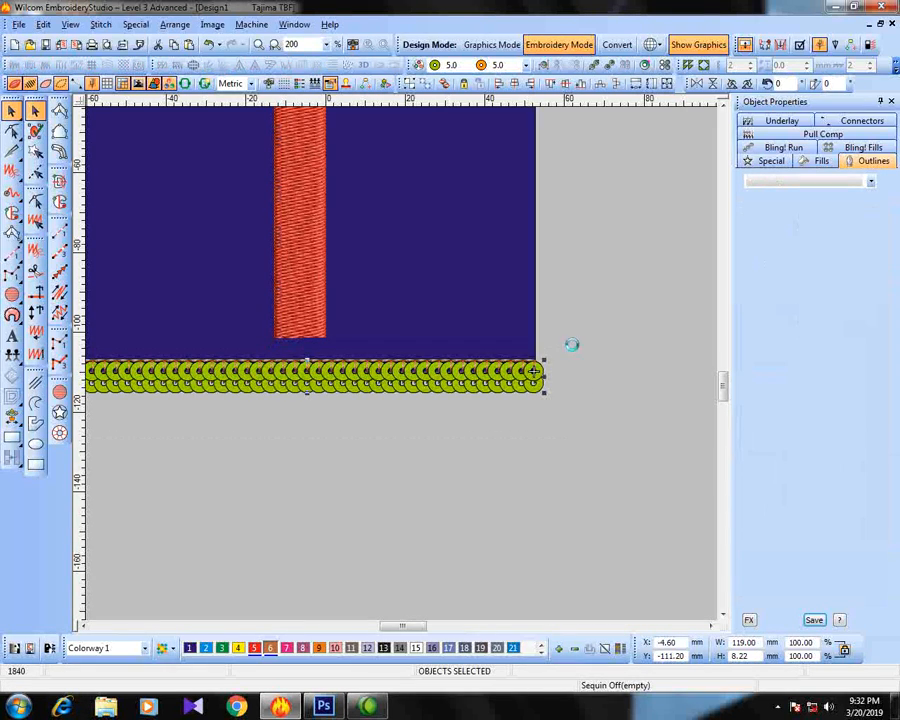
{"action": "left_click_drag", "start_coordinate": [508, 368], "coordinate": [301, 350]}
{"action": "scroll", "coordinate": [296, 354], "scroll_direction": "up", "scroll_amount": 2}
{"action": "key", "text": "Up"}
{"action": "key", "text": "Down"}
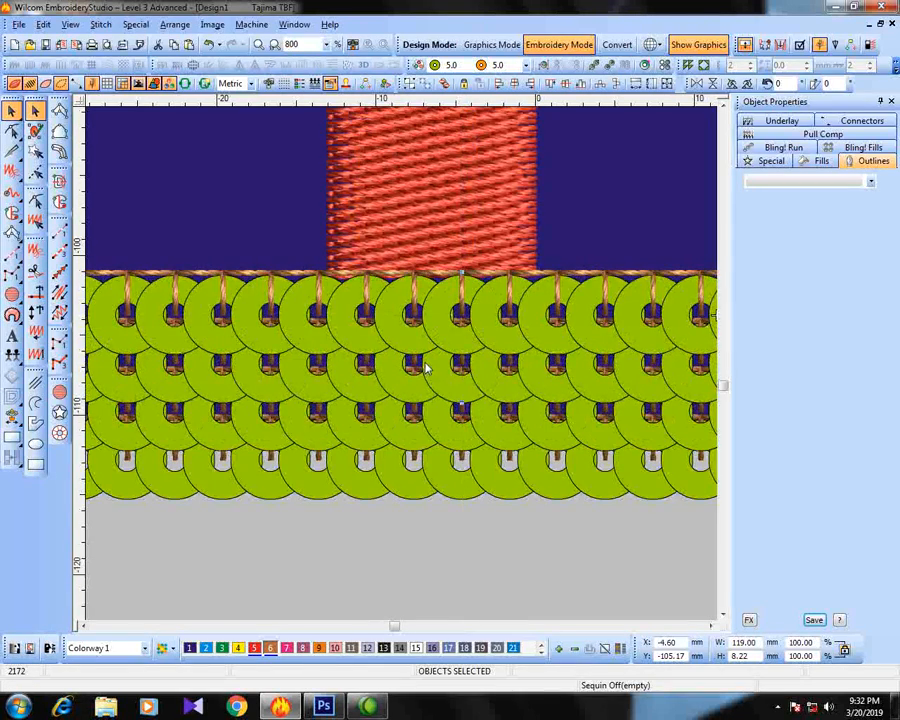
{"action": "scroll", "coordinate": [425, 369], "scroll_direction": "down", "scroll_amount": 1}
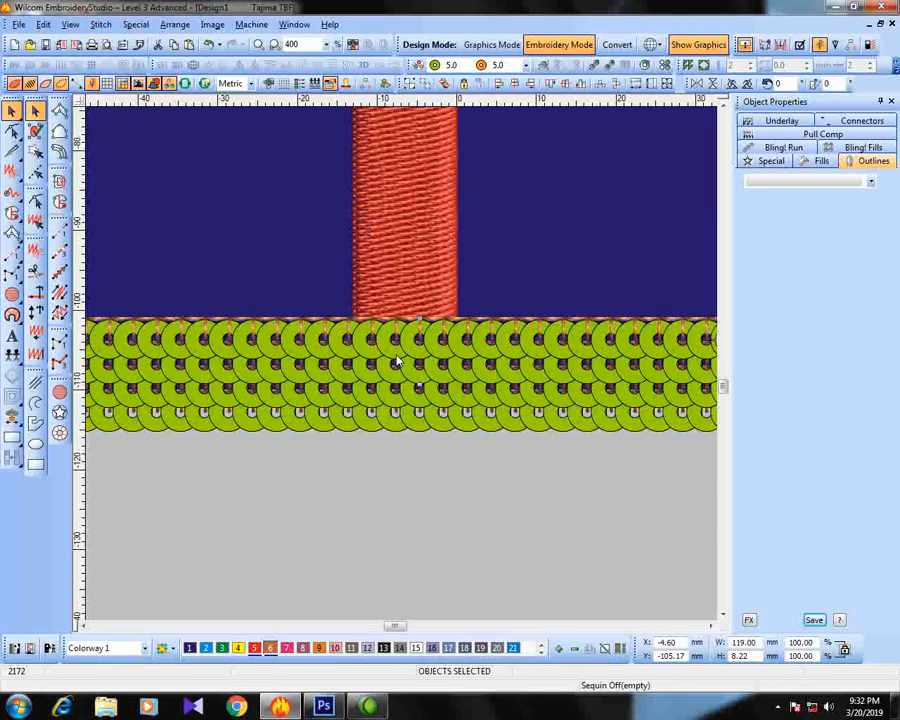
{"action": "key", "text": "1"}
{"action": "left_click_drag", "start_coordinate": [255, 405], "coordinate": [606, 332]}
{"action": "scroll", "coordinate": [426, 362], "scroll_direction": "up", "scroll_amount": 2}
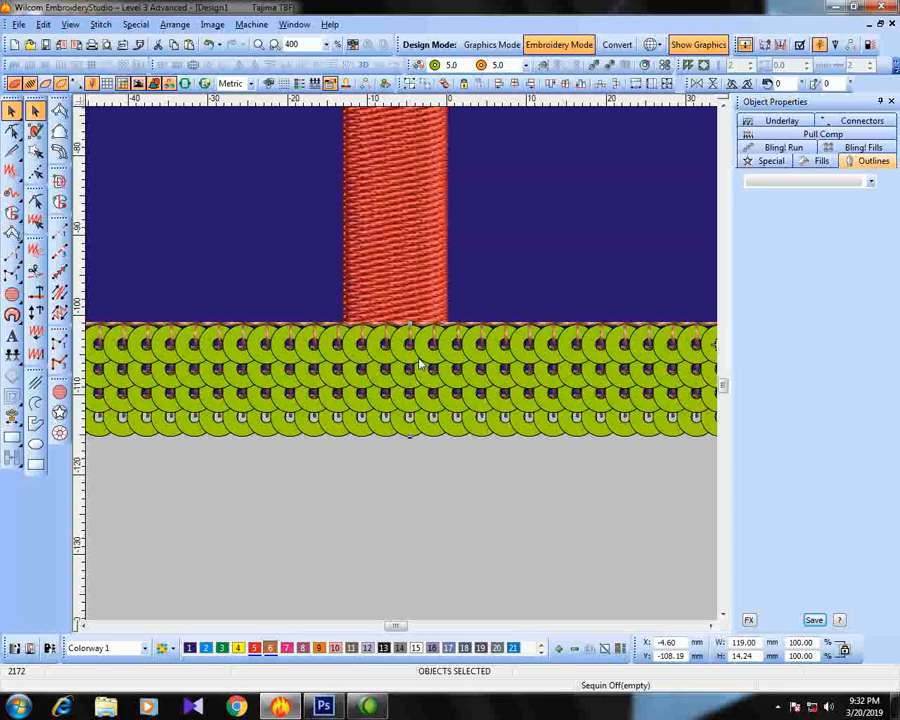
{"action": "left_click", "coordinate": [406, 474]}
Duplicate only the uppermost run line and its sequin run, placing the copy about 3 mm above that row
{"action": "scroll", "coordinate": [394, 356], "scroll_direction": "down", "scroll_amount": 1}
{"action": "left_click_drag", "start_coordinate": [168, 291], "coordinate": [676, 331]}
{"action": "scroll", "coordinate": [490, 320], "scroll_direction": "up", "scroll_amount": 1}
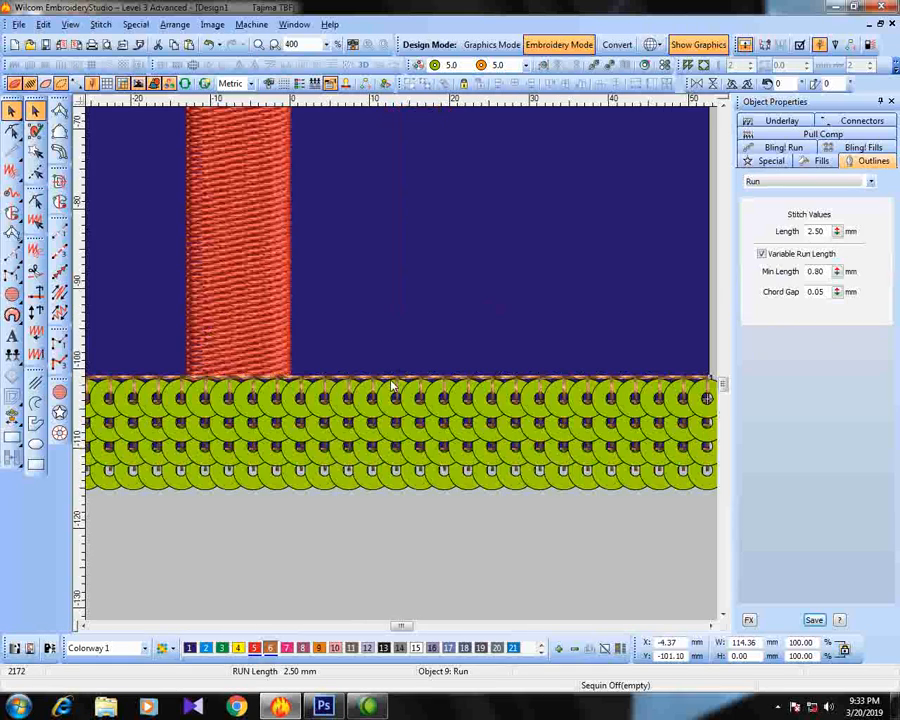
{"action": "left_click", "coordinate": [376, 391], "text": "ctrl"}
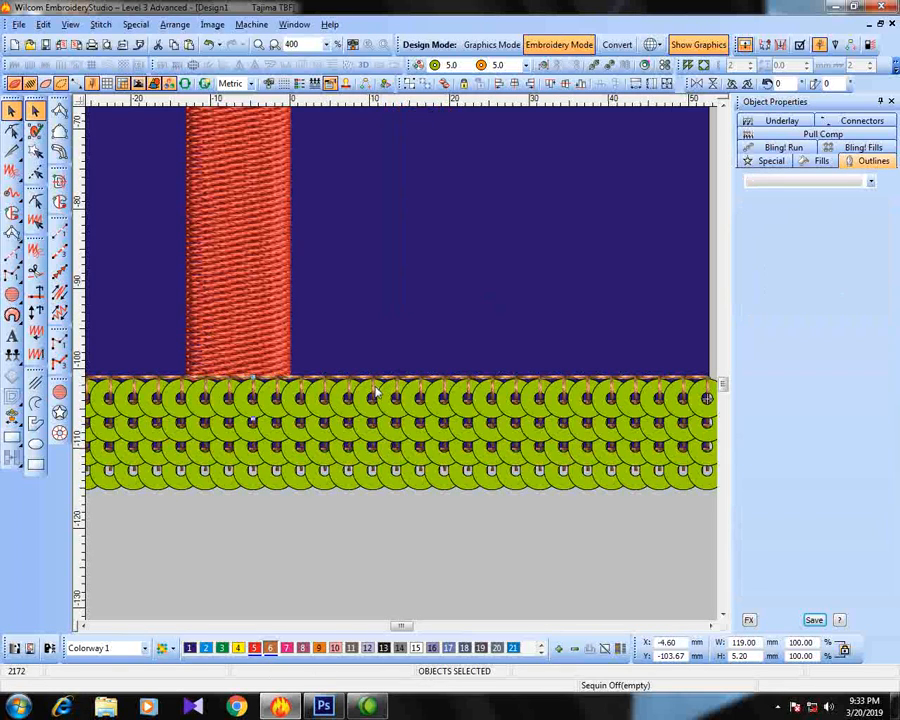
{"action": "key", "text": "t"}
{"action": "key", "text": "t"}
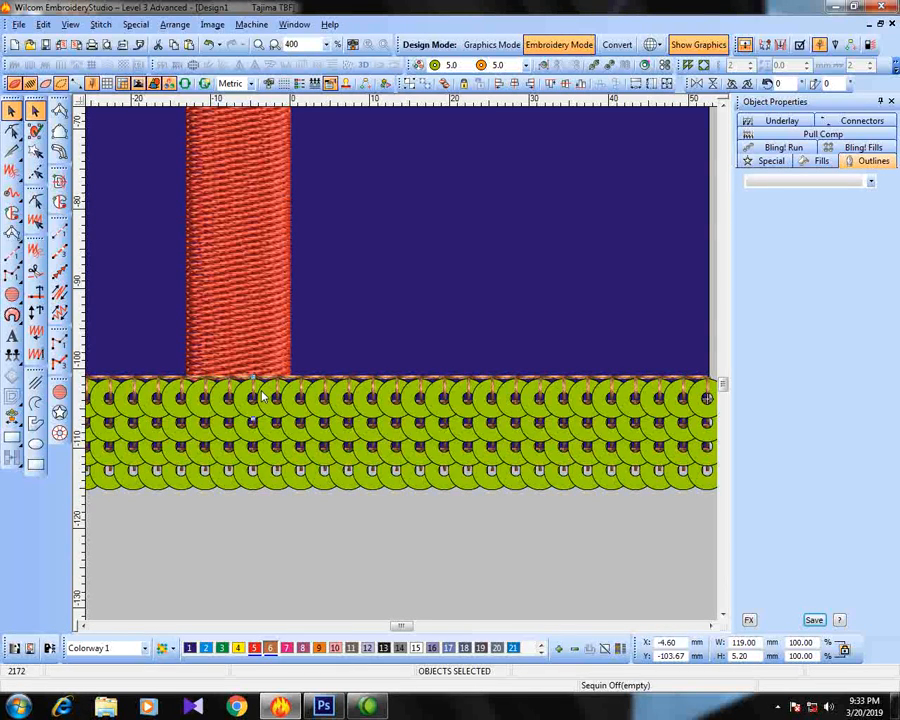
{"action": "key", "text": "Up"}
{"action": "key", "text": "Up"}
{"action": "key", "text": "Up"}
{"action": "key", "text": "Up"}
{"action": "key", "text": "Up"}
{"action": "key", "text": "Up"}
{"action": "key", "text": "Up"}
{"action": "key", "text": "Up"}
{"action": "key", "text": "Up"}
{"action": "key", "text": "Up"}
{"action": "key", "text": "Up"}
{"action": "key", "text": "Up"}
{"action": "key", "text": "Up"}
{"action": "key", "text": "Up"}
{"action": "key", "text": "Up"}
{"action": "key", "text": "Up"}
{"action": "key", "text": "Up"}
{"action": "key", "text": "Up"}
{"action": "key", "text": "Up"}
{"action": "key", "text": "Up"}
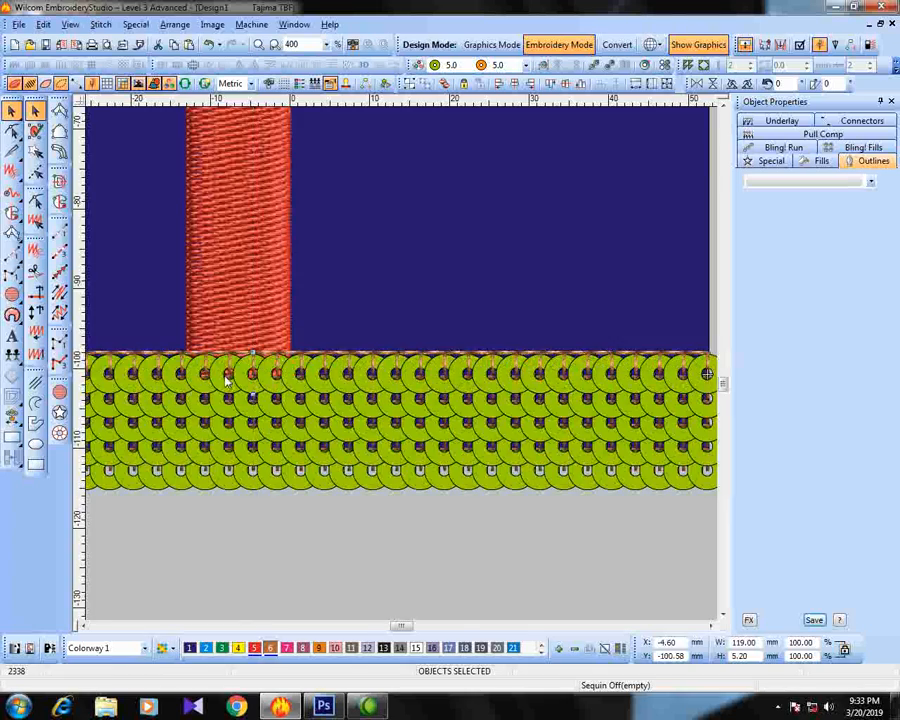
{"action": "scroll", "coordinate": [226, 378], "scroll_direction": "up", "scroll_amount": 2}
{"action": "key", "text": "Down"}
{"action": "key", "text": "Down"}
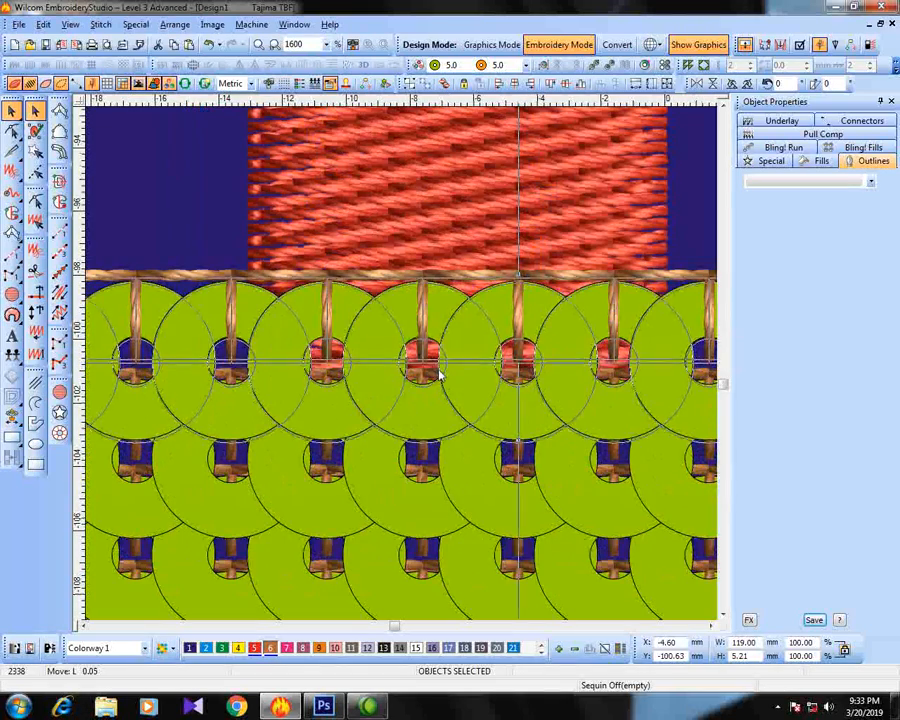
{"action": "scroll", "coordinate": [438, 374], "scroll_direction": "down", "scroll_amount": 2}
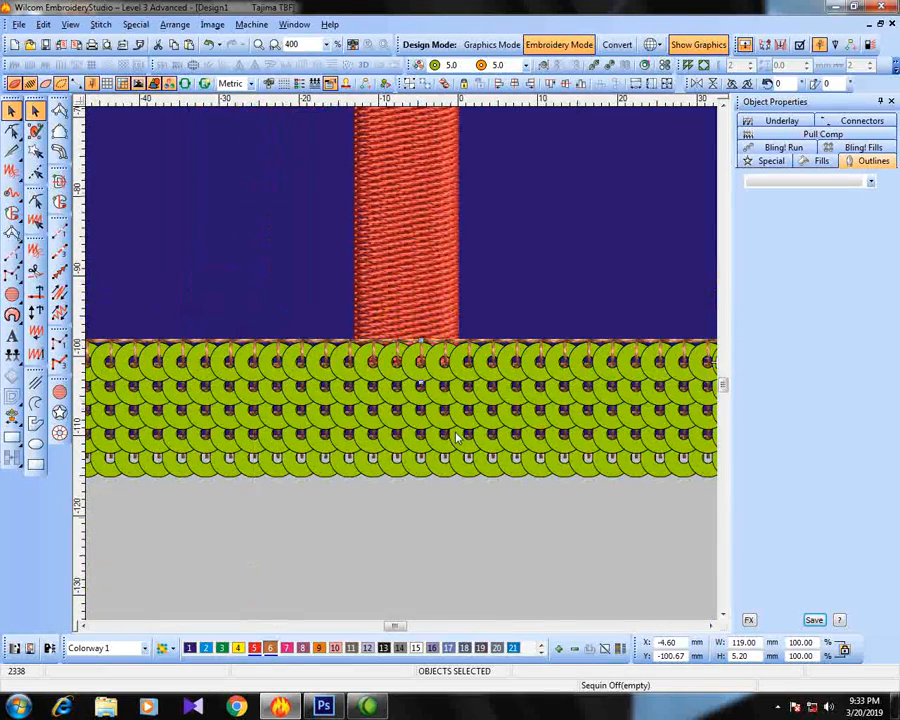
{"action": "left_click", "coordinate": [580, 593]}
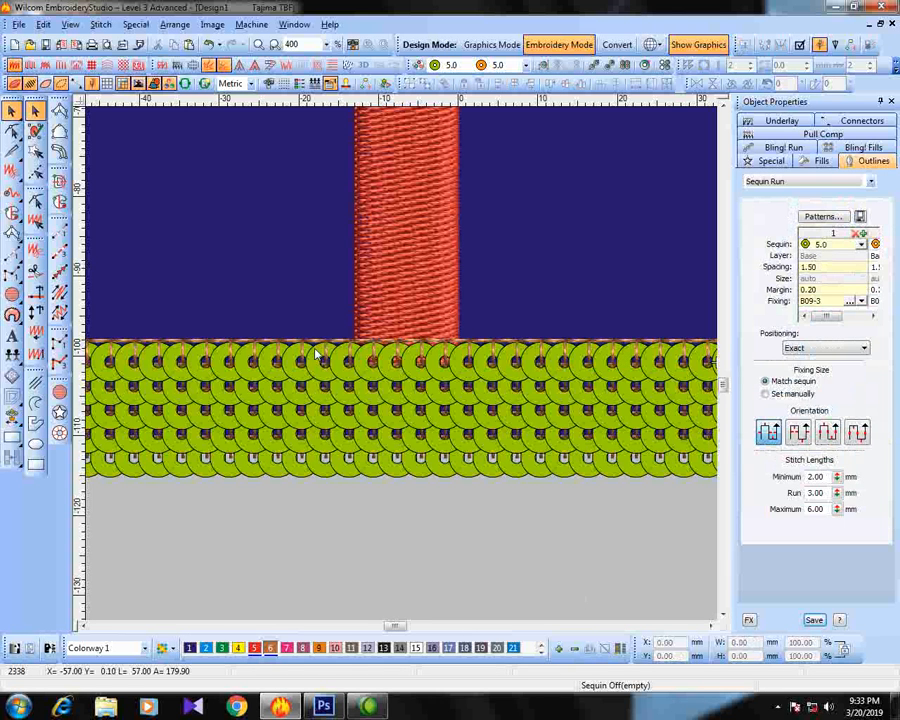
Edit the uppermost row's individual sequins and replace the leftmost sequin over the red column with the orange p2 sequin
{"action": "scroll", "coordinate": [320, 365], "scroll_direction": "down", "scroll_amount": 1}
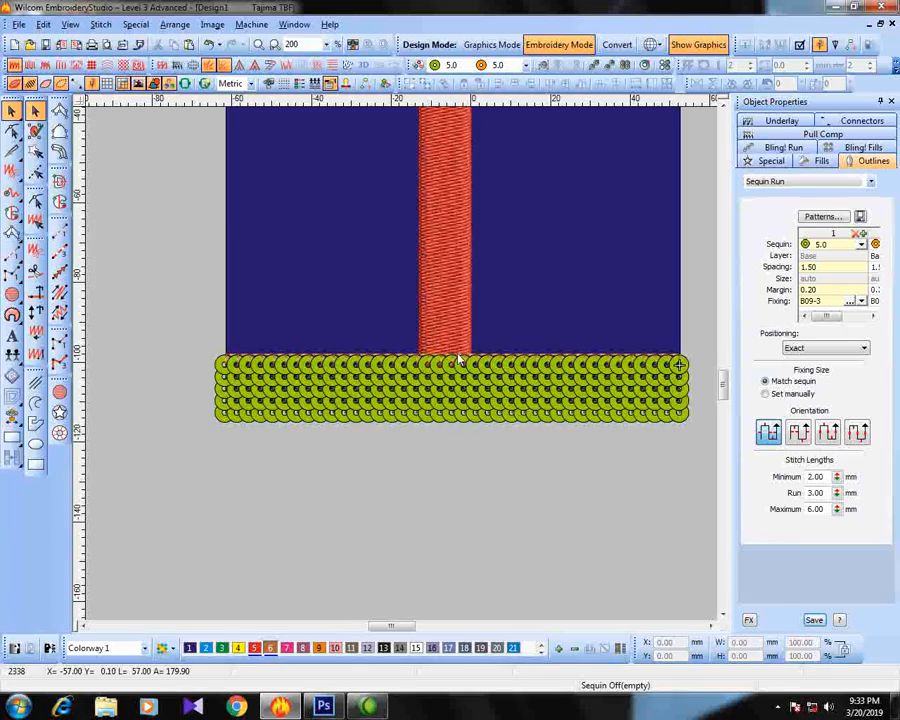
{"action": "scroll", "coordinate": [403, 370], "scroll_direction": "up", "scroll_amount": 2}
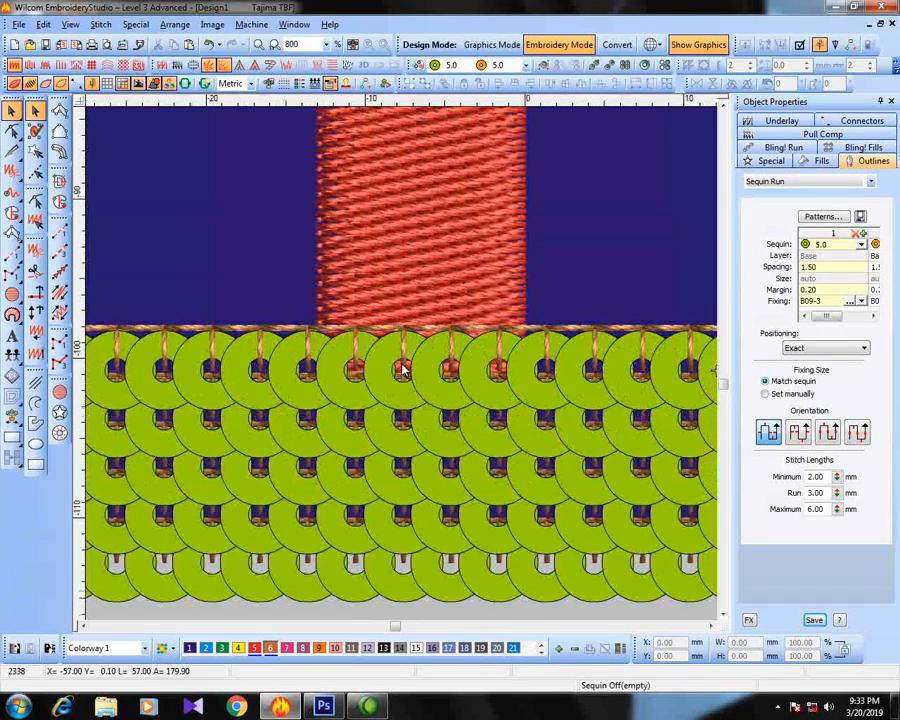
{"action": "left_click", "coordinate": [358, 352]}
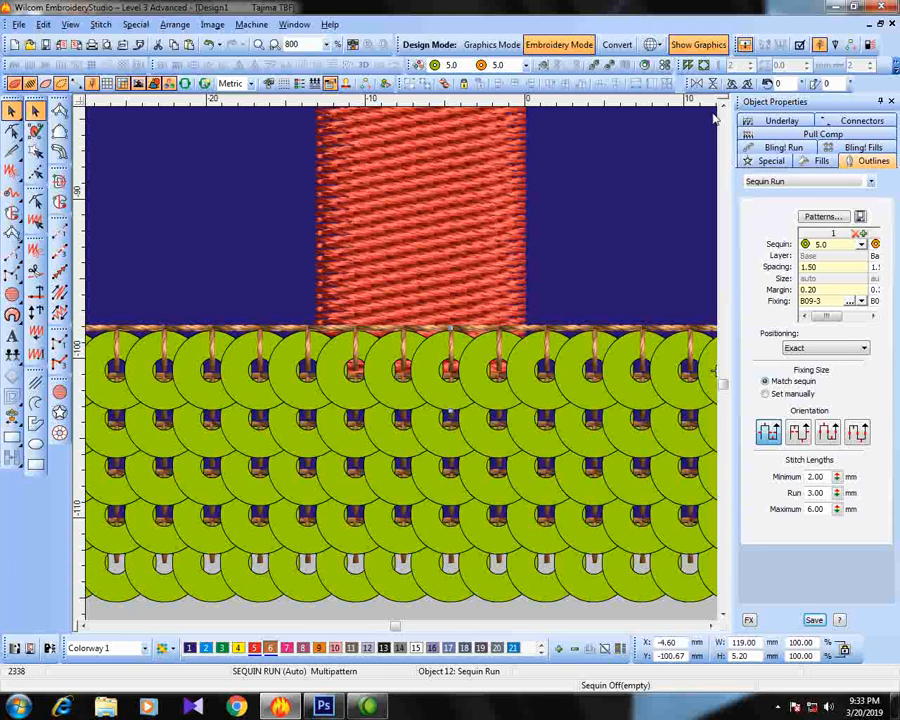
{"action": "left_click", "coordinate": [645, 65]}
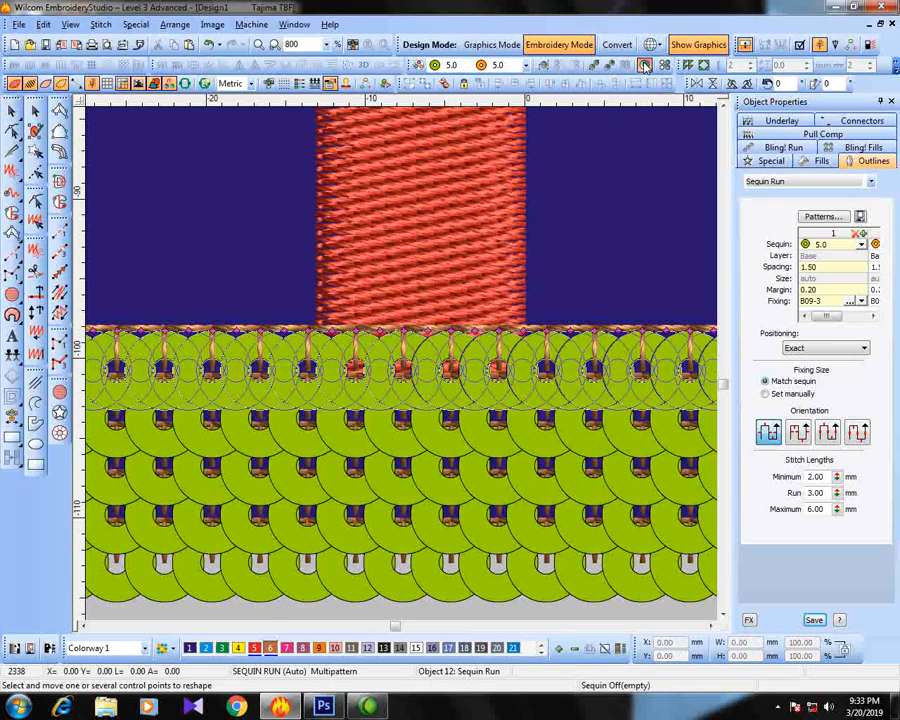
{"action": "right_click", "coordinate": [356, 333]}
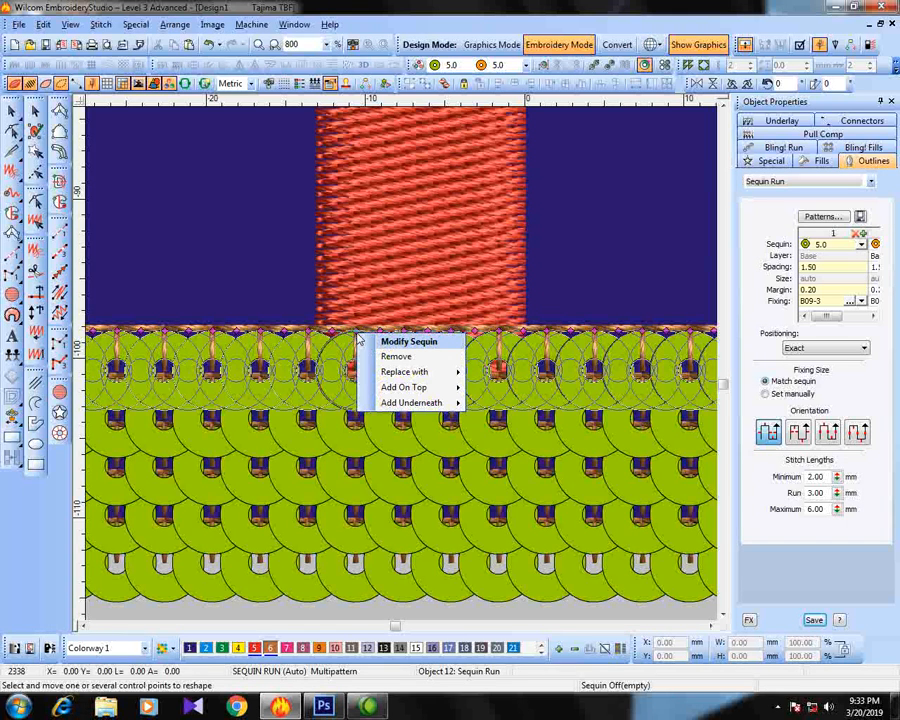
{"action": "mouse_move", "coordinate": [446, 372]}
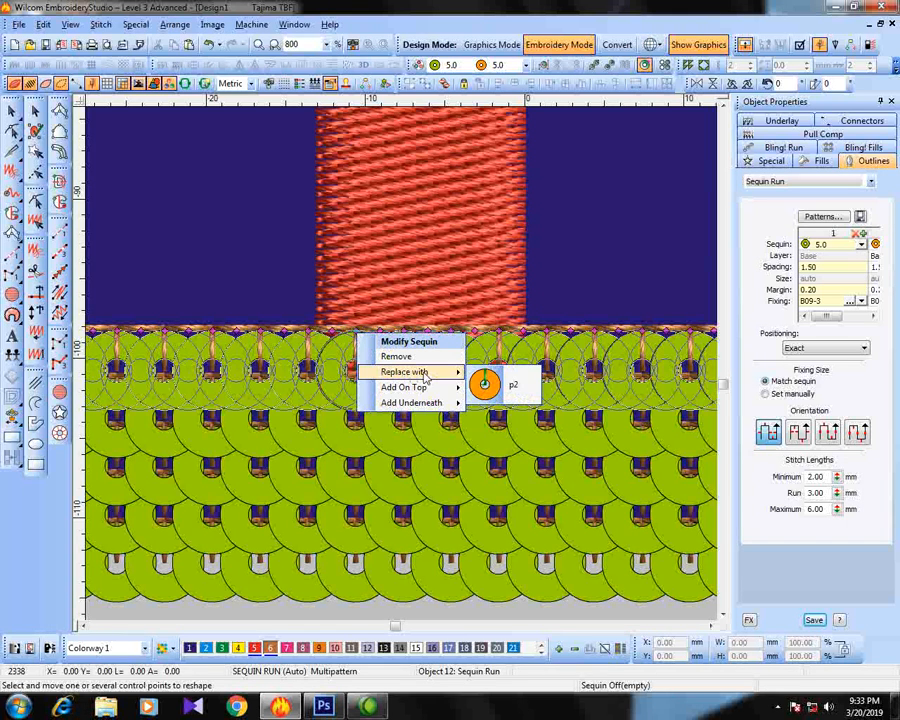
{"action": "left_click", "coordinate": [524, 392]}
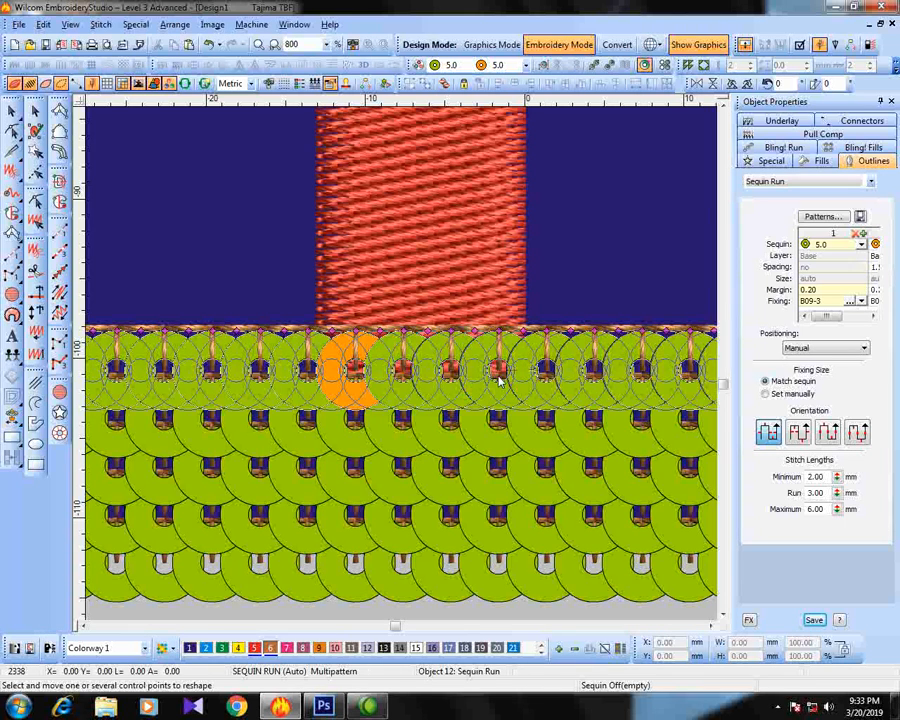
Replace the remaining three green sequins over the red column in the uppermost row with the orange p2 sequin
{"action": "right_click", "coordinate": [403, 338]}
{"action": "mouse_move", "coordinate": [462, 371]}
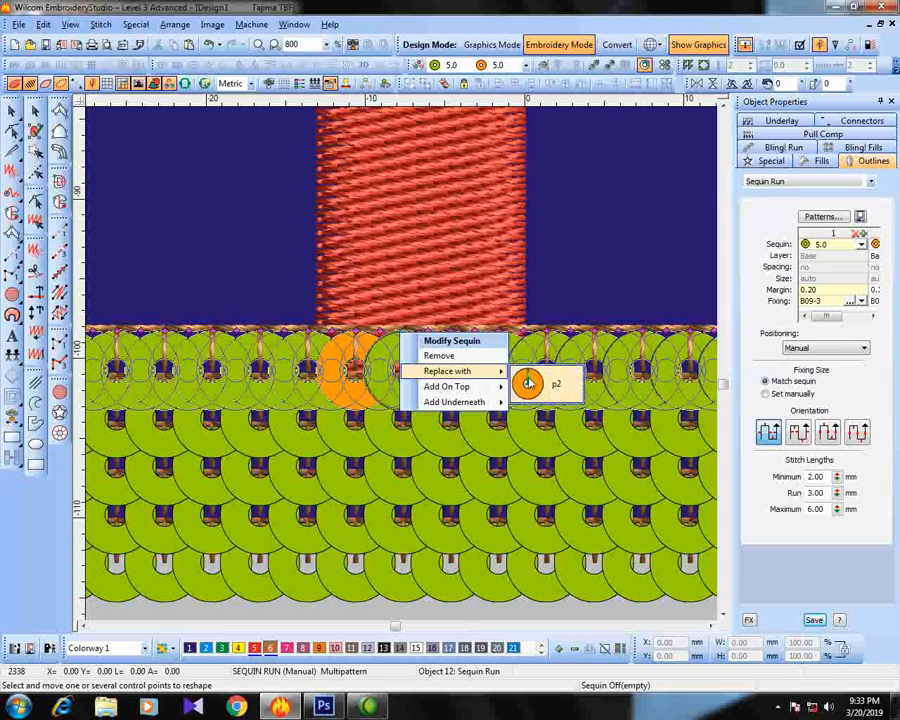
{"action": "left_click", "coordinate": [526, 381]}
{"action": "right_click", "coordinate": [449, 333]}
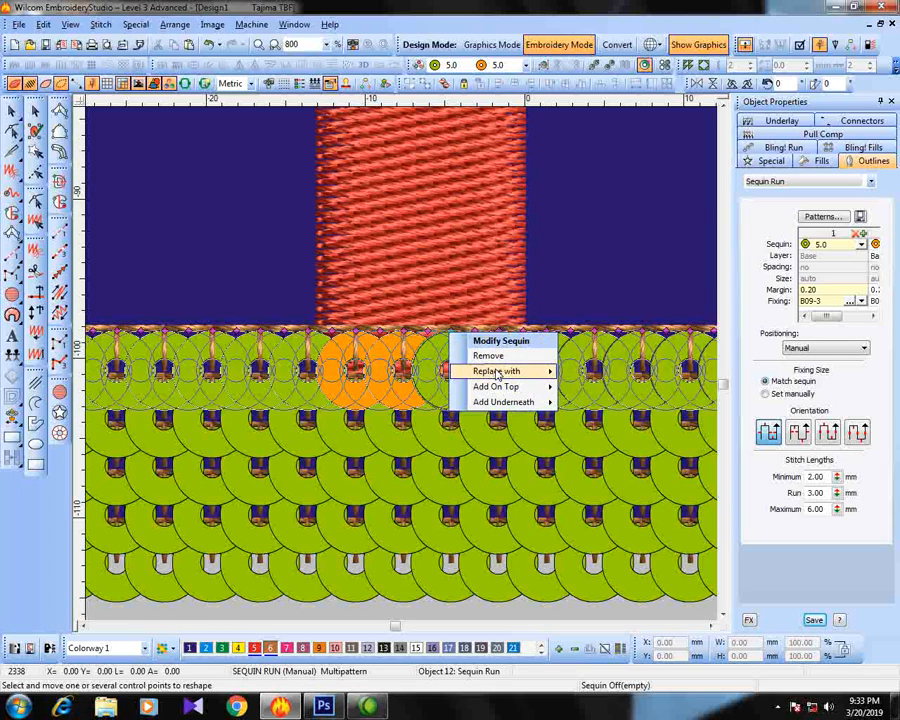
{"action": "mouse_move", "coordinate": [490, 371]}
{"action": "left_click", "coordinate": [593, 386]}
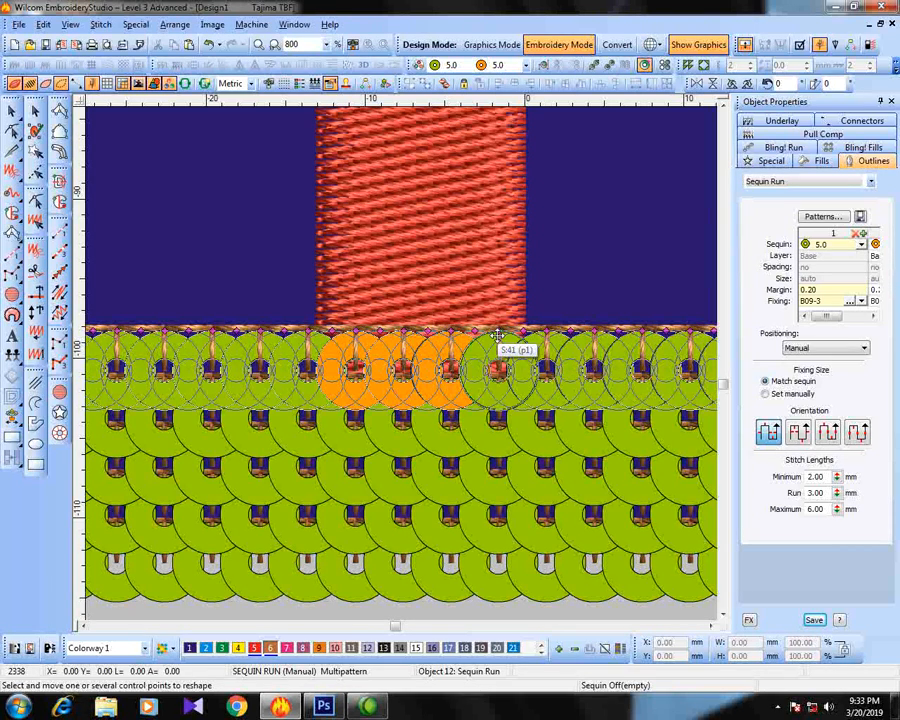
{"action": "right_click", "coordinate": [498, 337]}
{"action": "mouse_move", "coordinate": [563, 376]}
{"action": "left_click", "coordinate": [632, 386]}
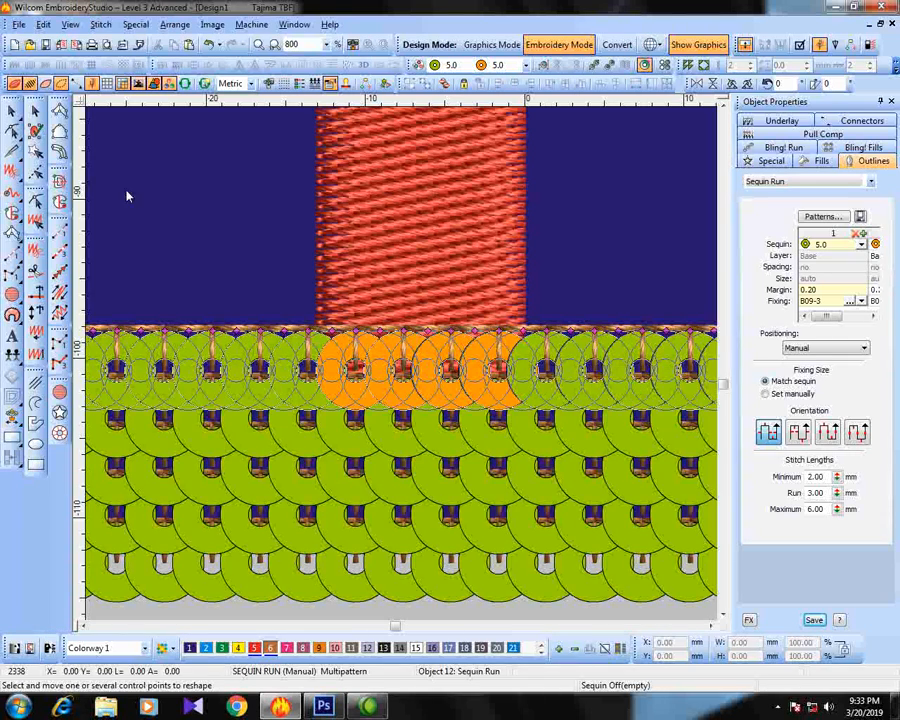
{"action": "left_click", "coordinate": [18, 114]}
Duplicate the green-and-orange sequin row with its run line, placing the copy about 3 mm above it
{"action": "scroll", "coordinate": [417, 376], "scroll_direction": "down", "scroll_amount": 3}
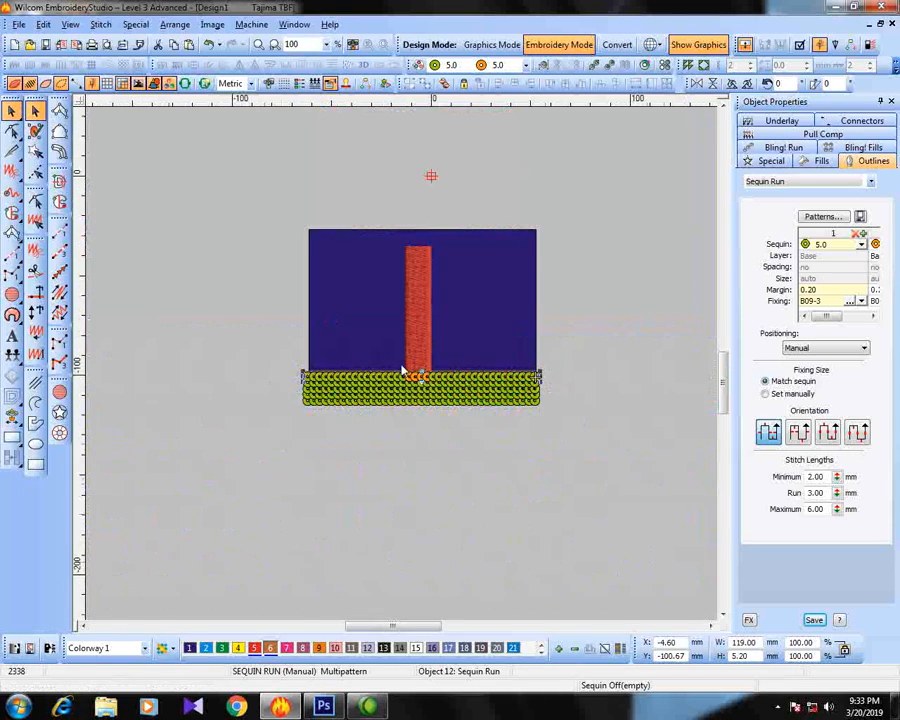
{"action": "left_click_drag", "start_coordinate": [279, 353], "coordinate": [548, 380]}
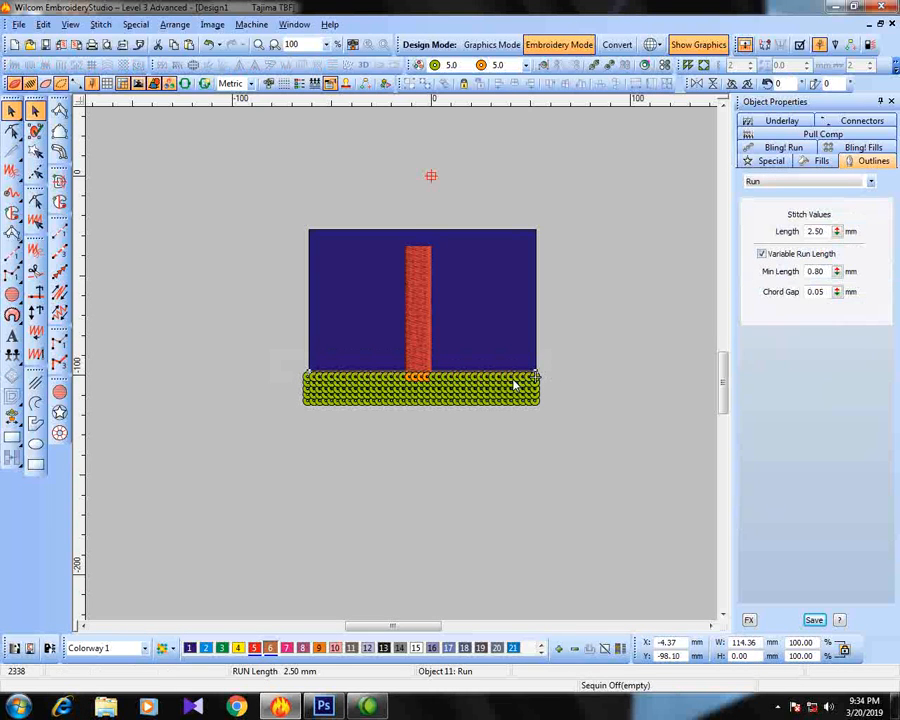
{"action": "scroll", "coordinate": [402, 370], "scroll_direction": "up", "scroll_amount": 2}
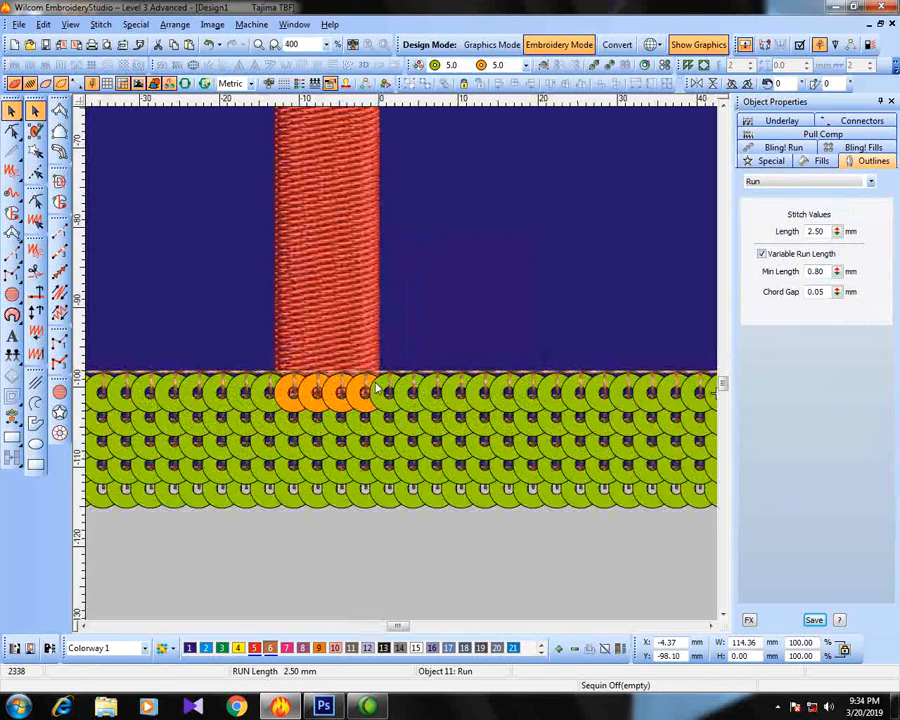
{"action": "left_click", "coordinate": [368, 388], "text": "ctrl"}
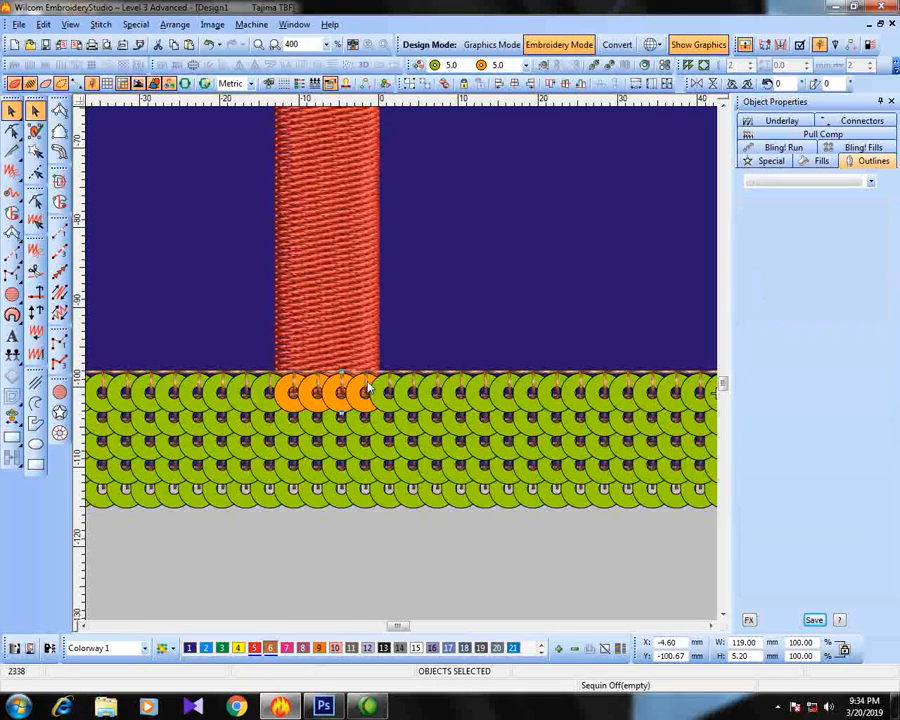
{"action": "left_click_drag", "start_coordinate": [368, 388], "coordinate": [355, 366]}
{"action": "key", "text": "z"}
{"action": "left_click_drag", "start_coordinate": [418, 380], "coordinate": [424, 384]}
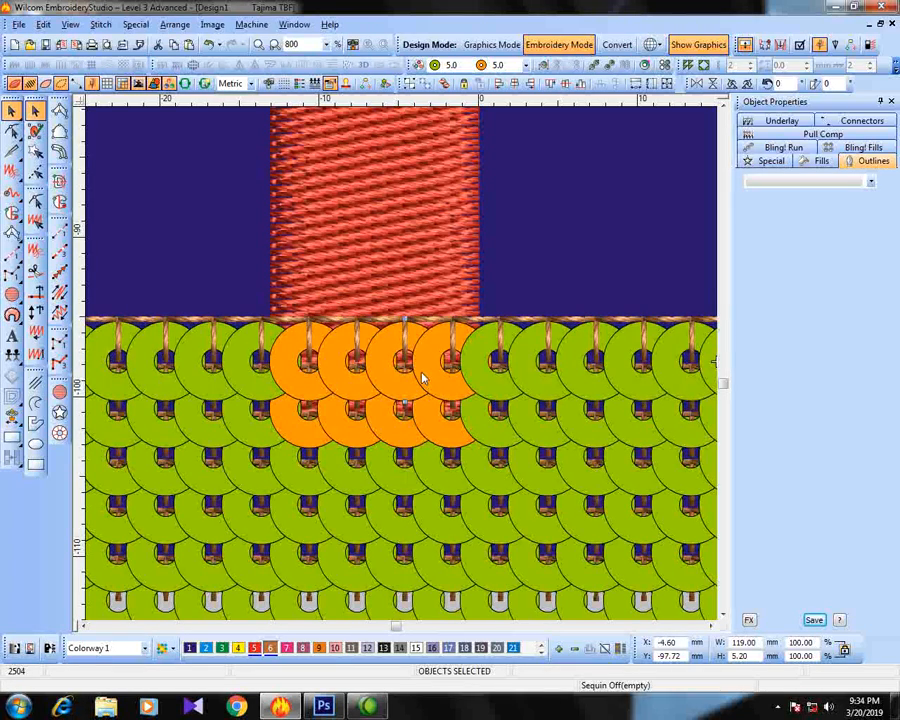
Stack two more copies of the green-and-orange sequin row about 3 mm apart above it, bringing the uppermost row to Y -91.81 mm
{"action": "left_click_drag", "start_coordinate": [418, 372], "coordinate": [428, 370]}
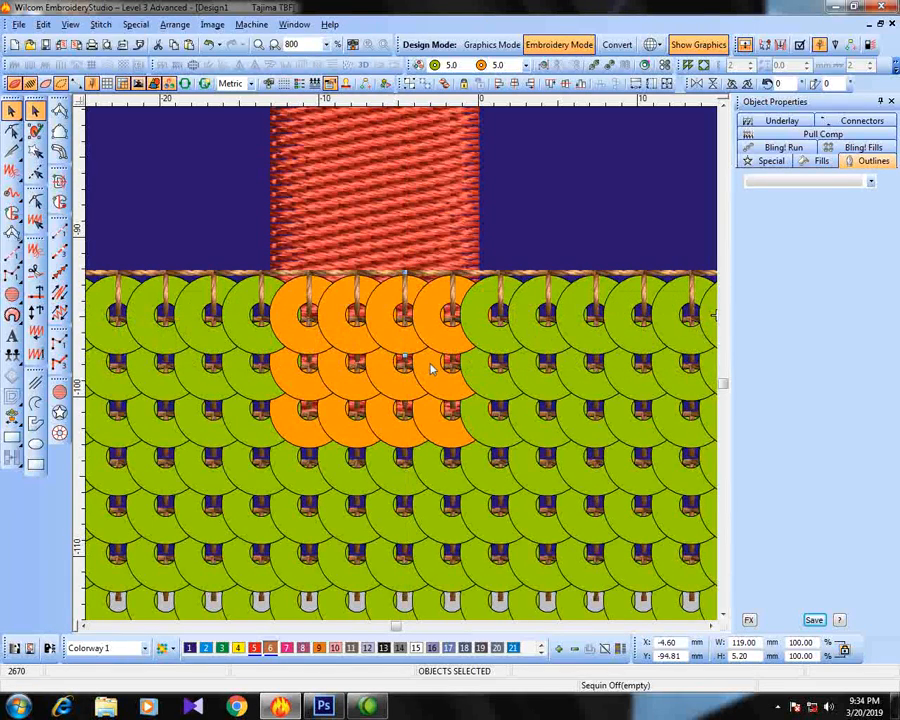
{"action": "scroll", "coordinate": [403, 368], "scroll_direction": "down", "scroll_amount": 1}
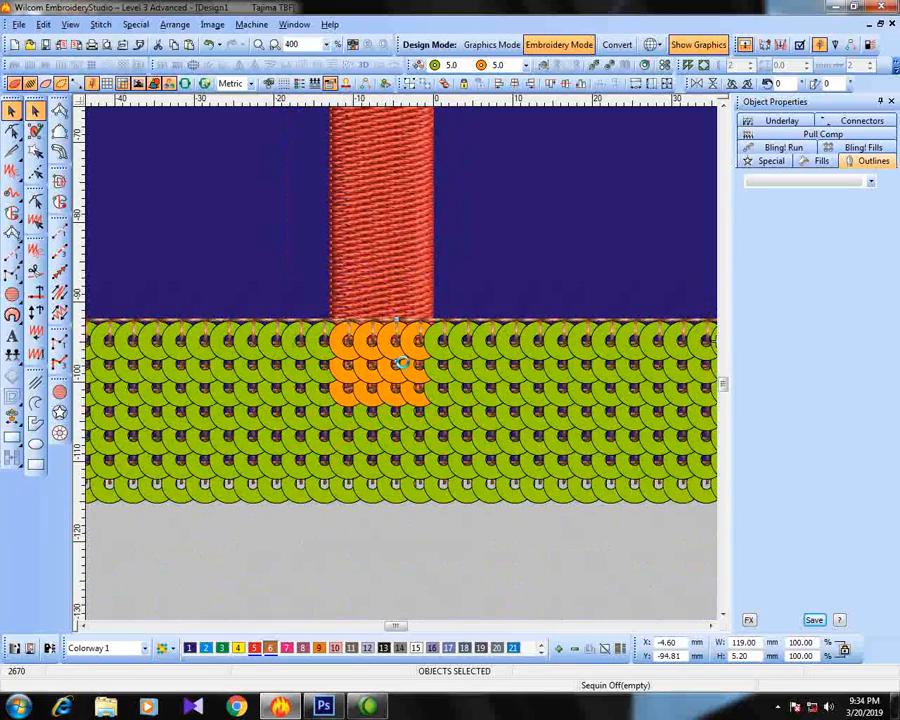
{"action": "left_click_drag", "start_coordinate": [402, 363], "coordinate": [382, 312]}
{"action": "scroll", "coordinate": [400, 340], "scroll_direction": "up", "scroll_amount": 1}
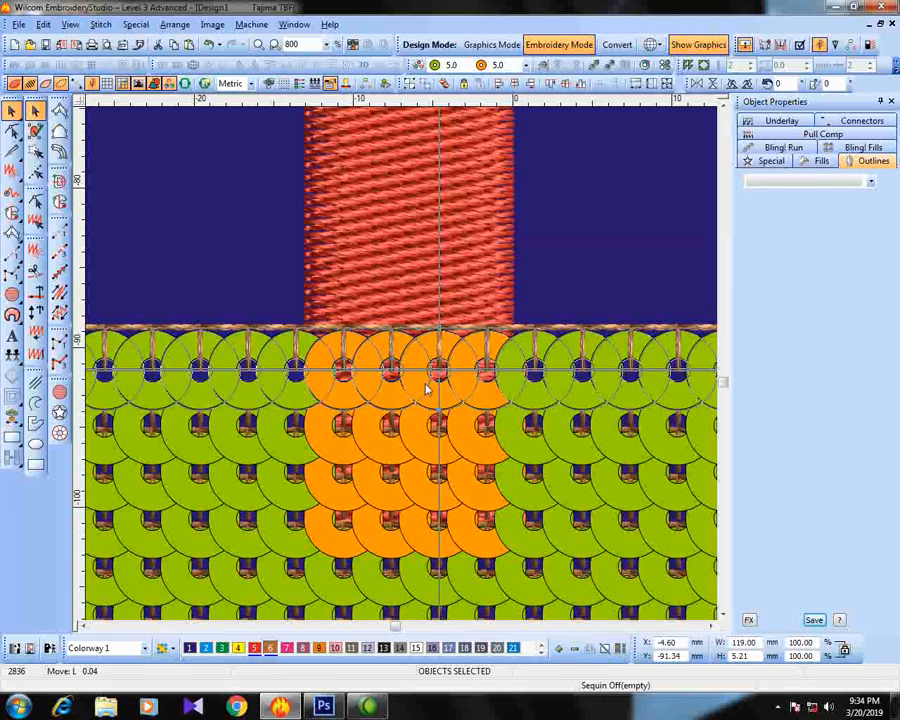
{"action": "left_click_drag", "start_coordinate": [427, 390], "coordinate": [428, 393]}
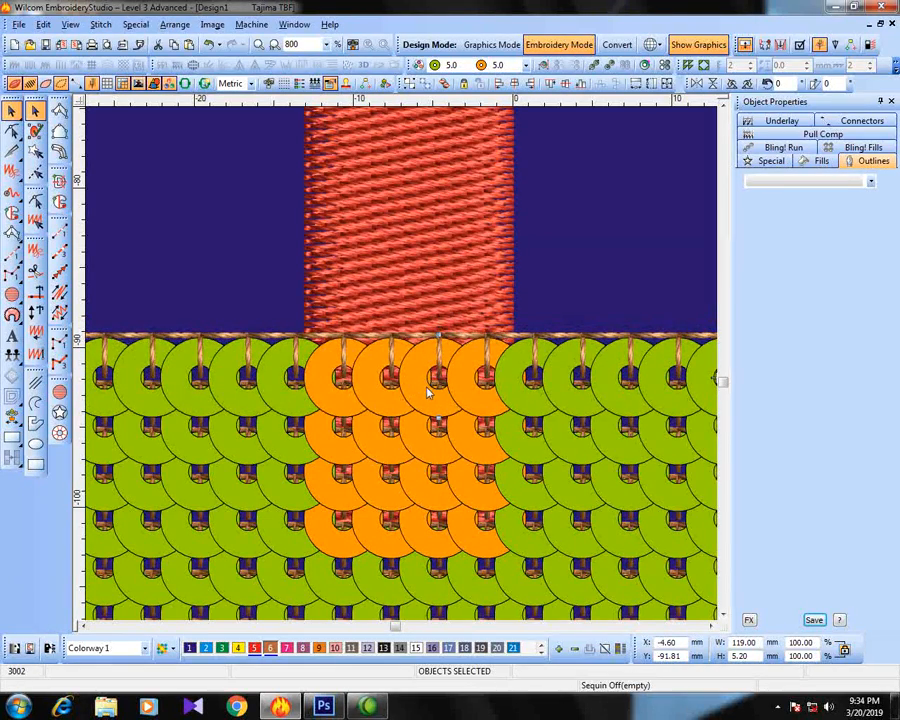
Add three further copies of the uppermost row with its run line, about 3 mm apart, ending at Y -82.98 mm
{"action": "left_click_drag", "start_coordinate": [426, 387], "coordinate": [405, 367]}
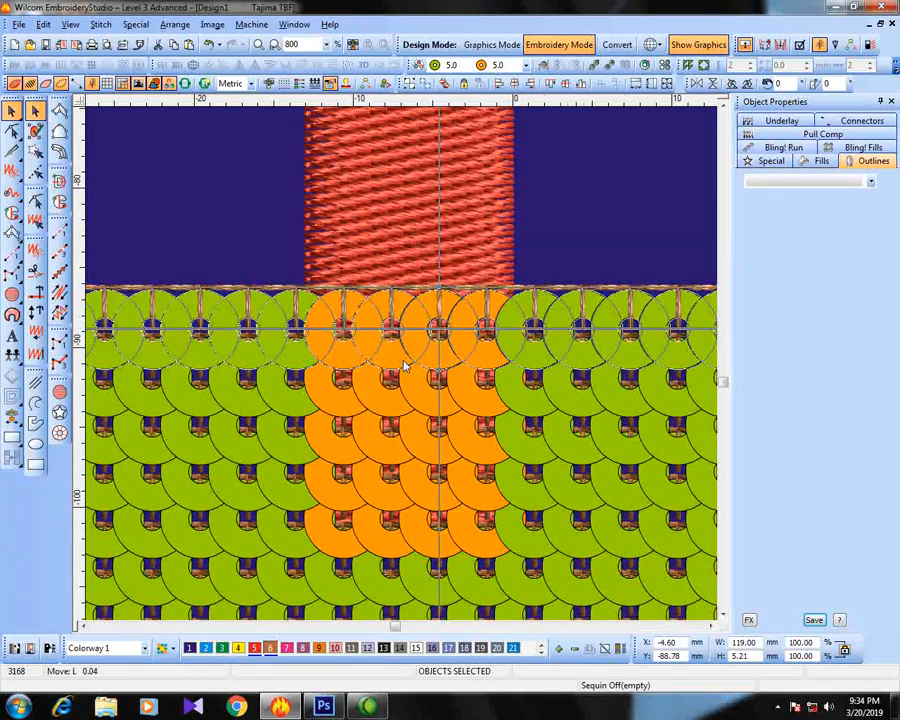
{"action": "scroll", "coordinate": [404, 366], "scroll_direction": "down", "scroll_amount": 1}
{"action": "key", "text": "Up"}
{"action": "key", "text": "Up"}
{"action": "key", "text": "Up"}
{"action": "key", "text": "Up"}
{"action": "key", "text": "Up"}
{"action": "key", "text": "Up"}
{"action": "key", "text": "Up"}
{"action": "key", "text": "Up"}
{"action": "key", "text": "Up"}
{"action": "key", "text": "Up"}
{"action": "key", "text": "Up"}
{"action": "key", "text": "Up"}
{"action": "key", "text": "Up"}
{"action": "key", "text": "Up"}
{"action": "key", "text": "Up"}
{"action": "key", "text": "Up"}
{"action": "key", "text": "Up"}
{"action": "key", "text": "Up"}
{"action": "key", "text": "Up"}
{"action": "key", "text": "Up"}
{"action": "scroll", "coordinate": [390, 290], "scroll_direction": "up", "scroll_amount": 1}
{"action": "mouse_move", "coordinate": [404, 369]}
{"action": "left_mouse_down"}
{"action": "mouse_move", "coordinate": [402, 404]}
{"action": "mouse_move", "coordinate": [410, 393]}
{"action": "mouse_move", "coordinate": [401, 388]}
{"action": "left_mouse_up"}
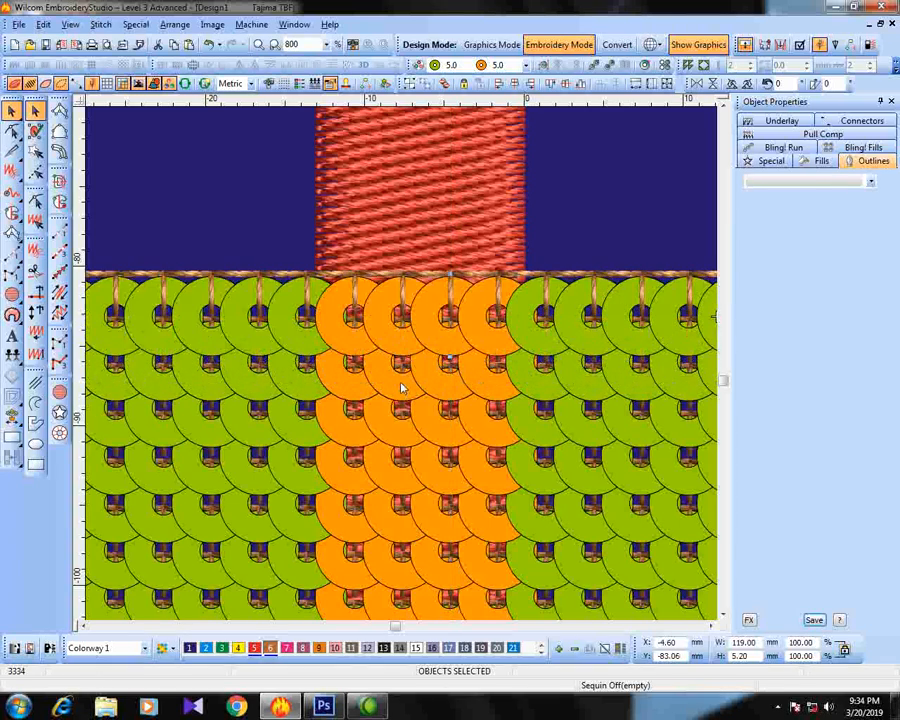
{"action": "key", "text": "Up"}
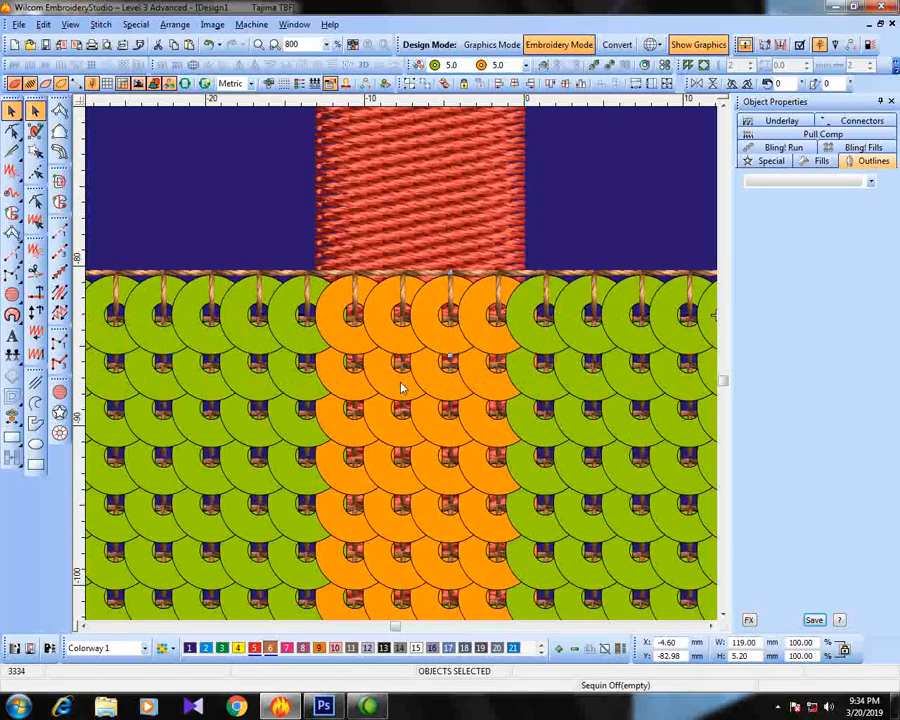
Duplicate the uppermost sequin row and nudge the copy up until it sits about 3 mm higher, at Y -80.22 mm
{"action": "left_click_drag", "start_coordinate": [401, 388], "coordinate": [396, 388]}
{"action": "key", "text": "Up"}
{"action": "key", "text": "Up"}
{"action": "key", "text": "Up"}
{"action": "key", "text": "Up"}
{"action": "key", "text": "Up"}
{"action": "key", "text": "Up"}
{"action": "key", "text": "Up"}
{"action": "key", "text": "Up"}
{"action": "key", "text": "Up"}
{"action": "key", "text": "Up"}
{"action": "key", "text": "Up"}
{"action": "key", "text": "Up"}
{"action": "key", "text": "Up"}
{"action": "key", "text": "Up"}
{"action": "key", "text": "Up"}
{"action": "key", "text": "Up"}
{"action": "key", "text": "Up"}
{"action": "key", "text": "Up"}
{"action": "key", "text": "Up"}
{"action": "key", "text": "Up"}
{"action": "key", "text": "Up"}
{"action": "key", "text": "Up"}
{"action": "key", "text": "Up"}
{"action": "key", "text": "Up"}
{"action": "key", "text": "Up"}
{"action": "key", "text": "Up"}
{"action": "key", "text": "Up"}
{"action": "key", "text": "Up"}
{"action": "key", "text": "Up"}
{"action": "key", "text": "Up"}
{"action": "key", "text": "Up"}
{"action": "key", "text": "Up"}
{"action": "key", "text": "Up"}
{"action": "key", "text": "Up"}
{"action": "key", "text": "Up"}
{"action": "key", "text": "Up"}
{"action": "key", "text": "Up"}
{"action": "key", "text": "Up"}
{"action": "key", "text": "Up"}
{"action": "key", "text": "Up"}
{"action": "key", "text": "Down"}
{"action": "key", "text": "Down"}
{"action": "key", "text": "Down"}
{"action": "key", "text": "Down"}
{"action": "key", "text": "Down"}
{"action": "key", "text": "Down"}
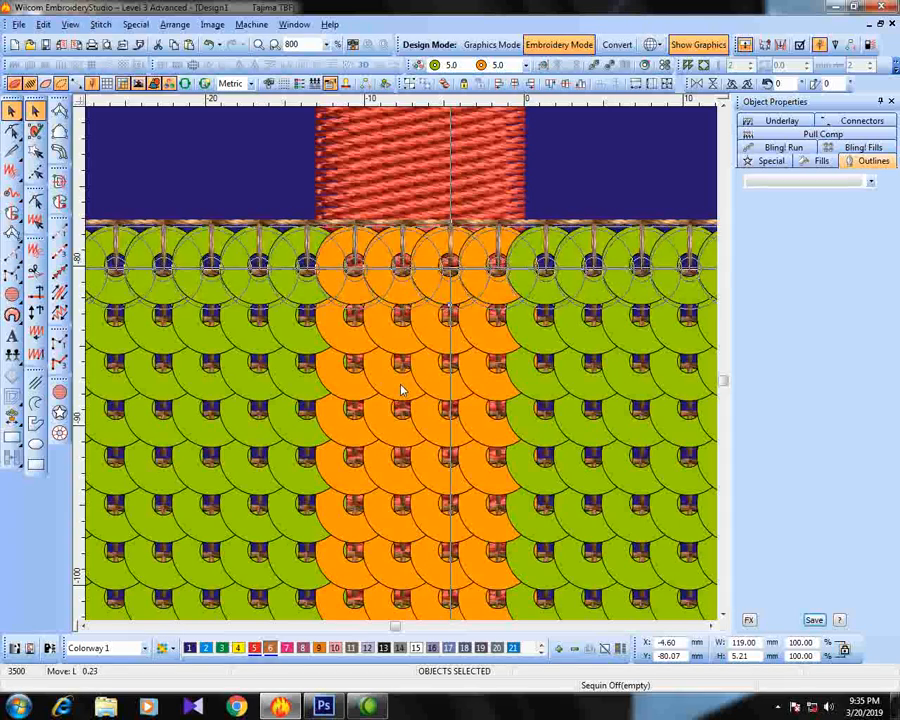
{"action": "key", "text": "Down"}
{"action": "key", "text": "Down"}
{"action": "key", "text": "Down"}
{"action": "key", "text": "Down"}
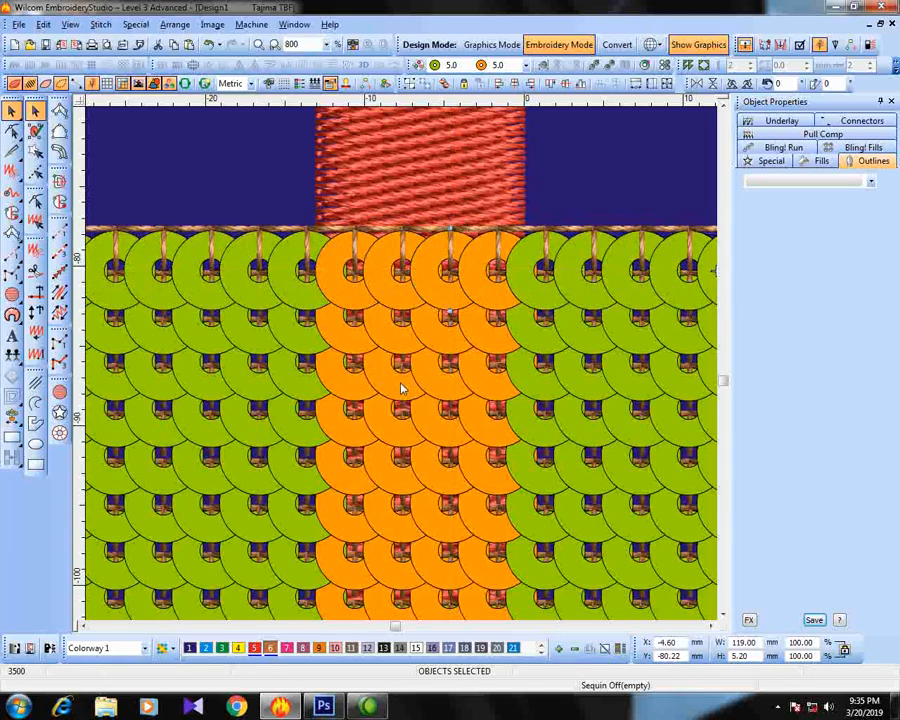
Continue the stack with three copies of the uppermost row about 3 mm apart, ending at Y -71.26 mm
{"action": "scroll", "coordinate": [400, 386], "scroll_direction": "down", "scroll_amount": 1}
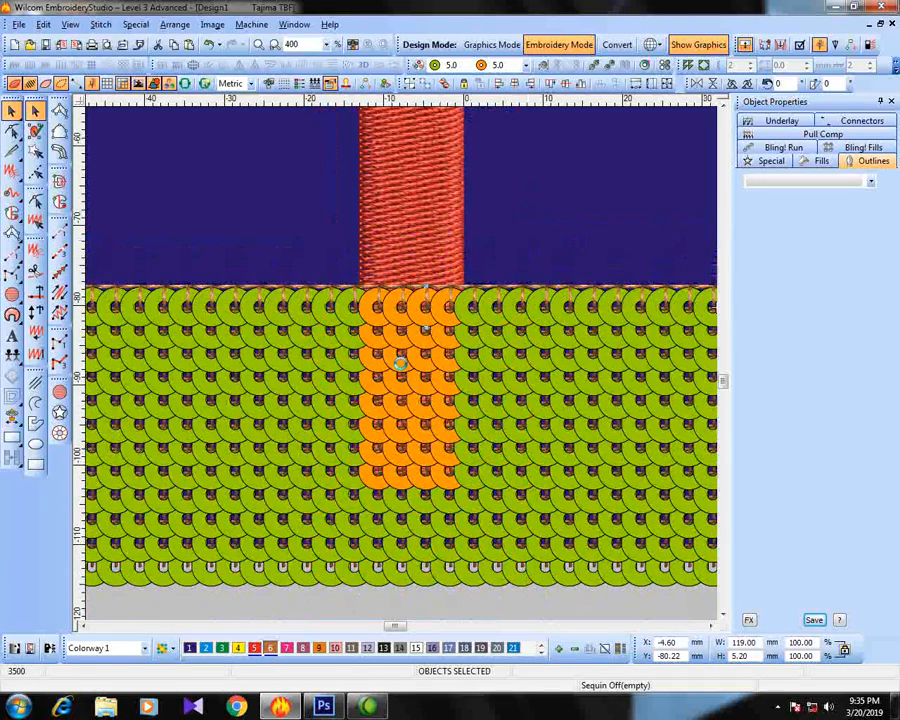
{"action": "left_click_drag", "start_coordinate": [403, 304], "coordinate": [405, 278]}
{"action": "scroll", "coordinate": [400, 368], "scroll_direction": "up", "scroll_amount": 2}
{"action": "mouse_move", "coordinate": [403, 372]}
{"action": "left_mouse_down"}
{"action": "mouse_move", "coordinate": [394, 380]}
{"action": "mouse_move", "coordinate": [400, 362]}
{"action": "left_mouse_up"}
{"action": "scroll", "coordinate": [402, 368], "scroll_direction": "down", "scroll_amount": 1}
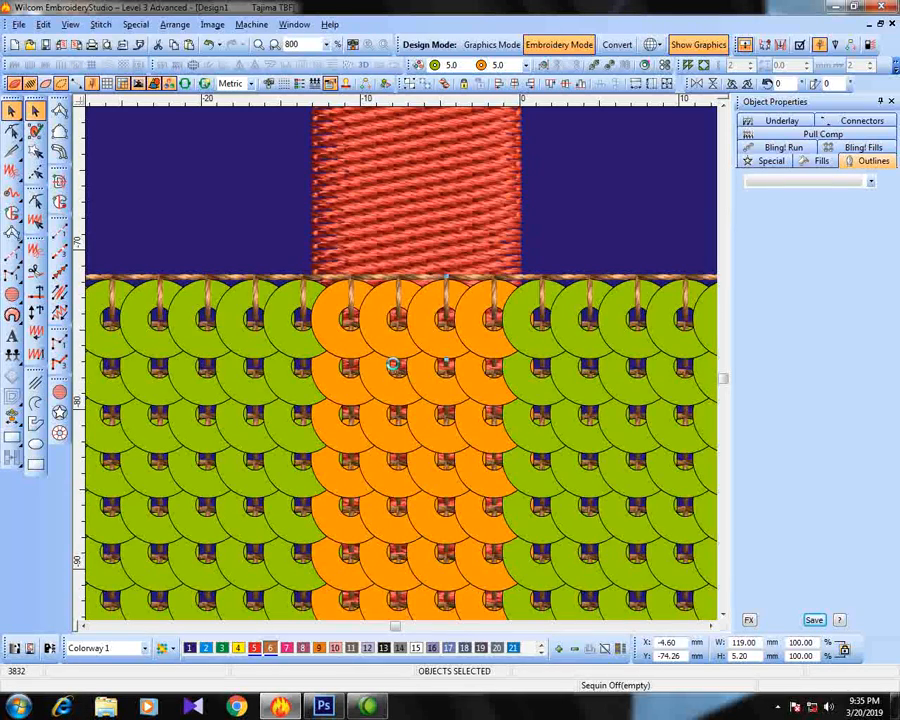
{"action": "left_click_drag", "start_coordinate": [393, 365], "coordinate": [401, 318]}
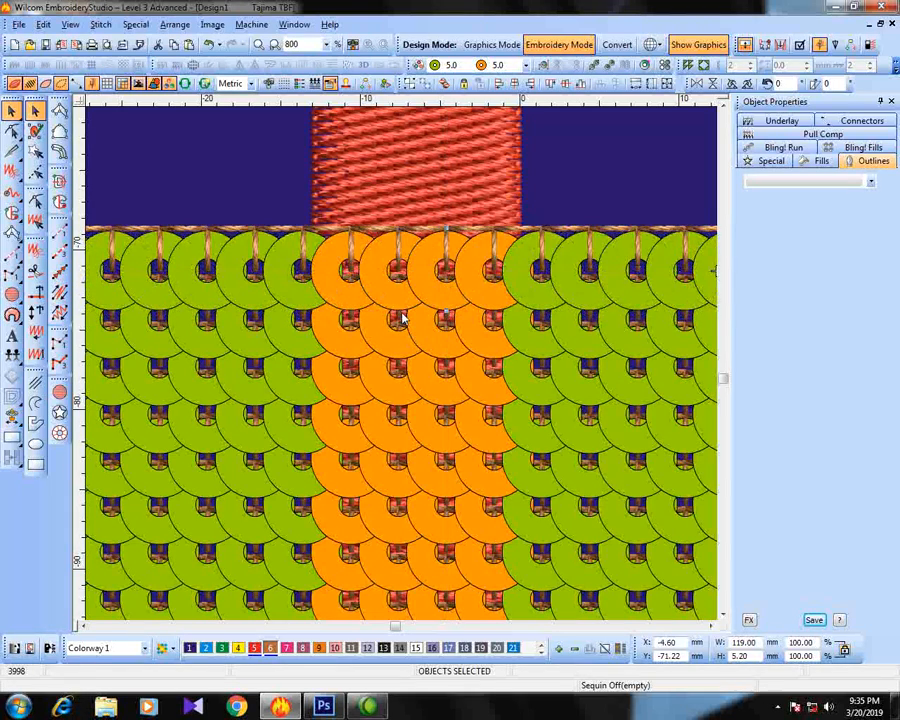
{"action": "key", "text": "Down"}
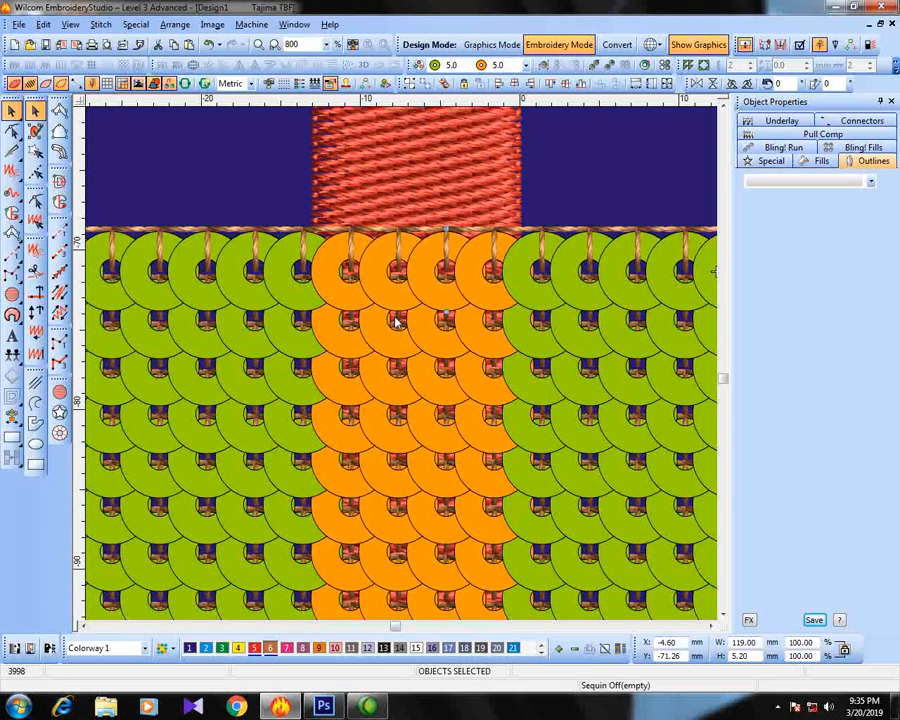
Place one copy of the uppermost sequin row about 3 mm above it, fine-adjusting its position to Y -68.38 mm
{"action": "key", "text": "shift+z"}
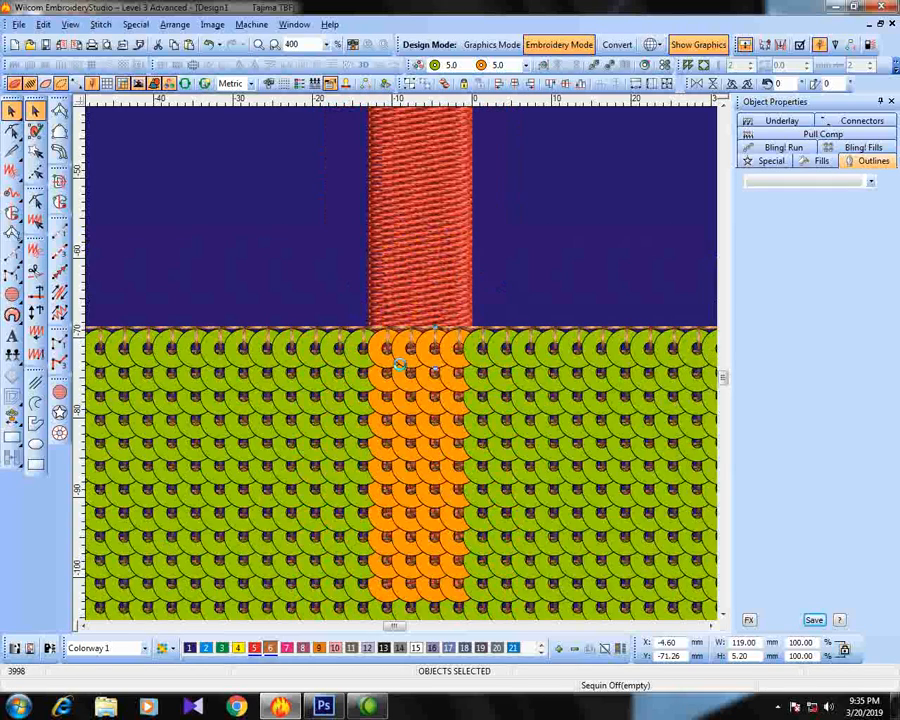
{"action": "key", "text": "z"}
{"action": "key", "text": "Up"}
{"action": "key", "text": "Up"}
{"action": "key", "text": "Up"}
{"action": "key", "text": "Up"}
{"action": "key", "text": "Up"}
{"action": "key", "text": "Up"}
{"action": "key", "text": "Up"}
{"action": "key", "text": "Up"}
{"action": "key", "text": "Up"}
{"action": "key", "text": "Up"}
{"action": "key", "text": "Up"}
{"action": "key", "text": "Up"}
{"action": "key", "text": "Up"}
{"action": "key", "text": "Up"}
{"action": "key", "text": "Up"}
{"action": "key", "text": "Up"}
{"action": "key", "text": "Up"}
{"action": "key", "text": "Up"}
{"action": "key", "text": "Up"}
{"action": "key", "text": "Up"}
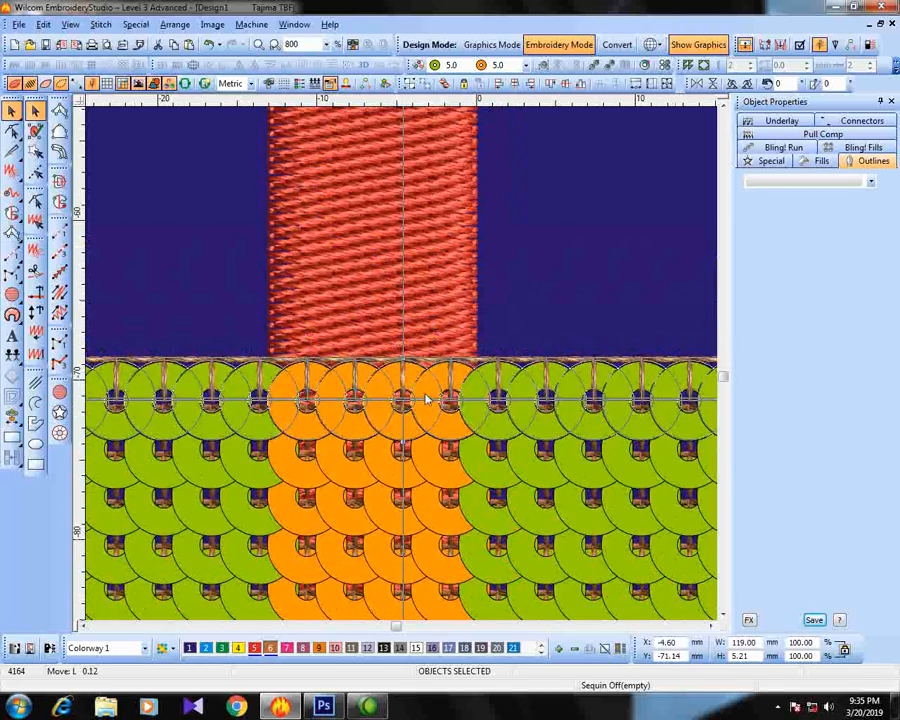
{"action": "key", "text": "Up"}
{"action": "key", "text": "Up"}
{"action": "key", "text": "Up"}
{"action": "key", "text": "Up"}
{"action": "key", "text": "Up"}
{"action": "key", "text": "Up"}
{"action": "key", "text": "Up"}
{"action": "key", "text": "Up"}
{"action": "key", "text": "Up"}
{"action": "key", "text": "Up"}
{"action": "key", "text": "Up"}
{"action": "key", "text": "Up"}
{"action": "key", "text": "Up"}
{"action": "key", "text": "Up"}
{"action": "key", "text": "Up"}
{"action": "key", "text": "Up"}
{"action": "key", "text": "Up"}
{"action": "key", "text": "Up"}
{"action": "key", "text": "Up"}
{"action": "key", "text": "Up"}
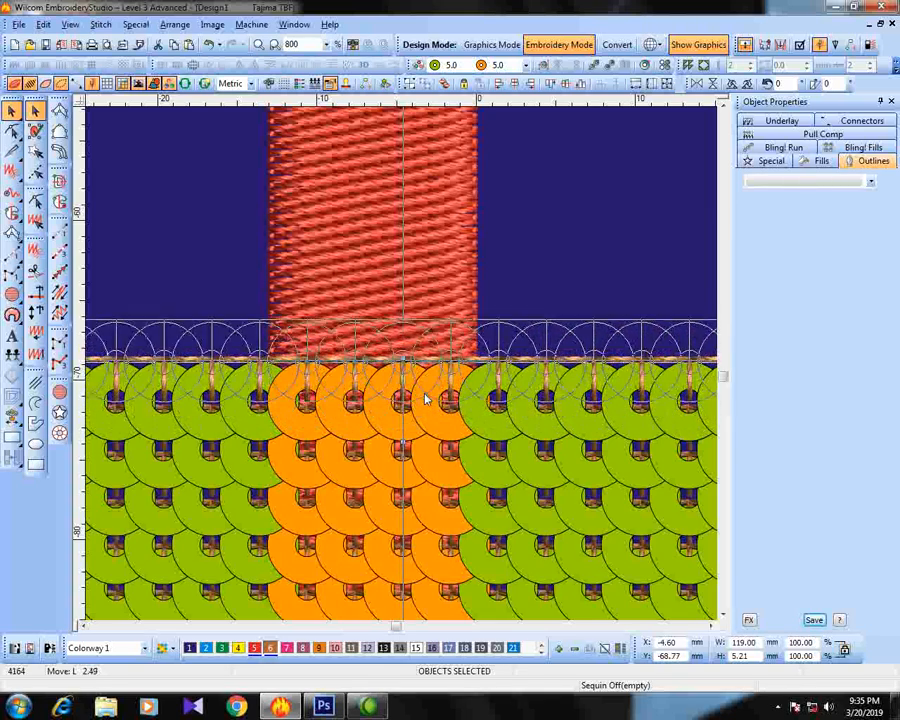
{"action": "key", "text": "Down"}
{"action": "key", "text": "Down"}
{"action": "key", "text": "Down"}
{"action": "key", "text": "Down"}
{"action": "key", "text": "Down"}
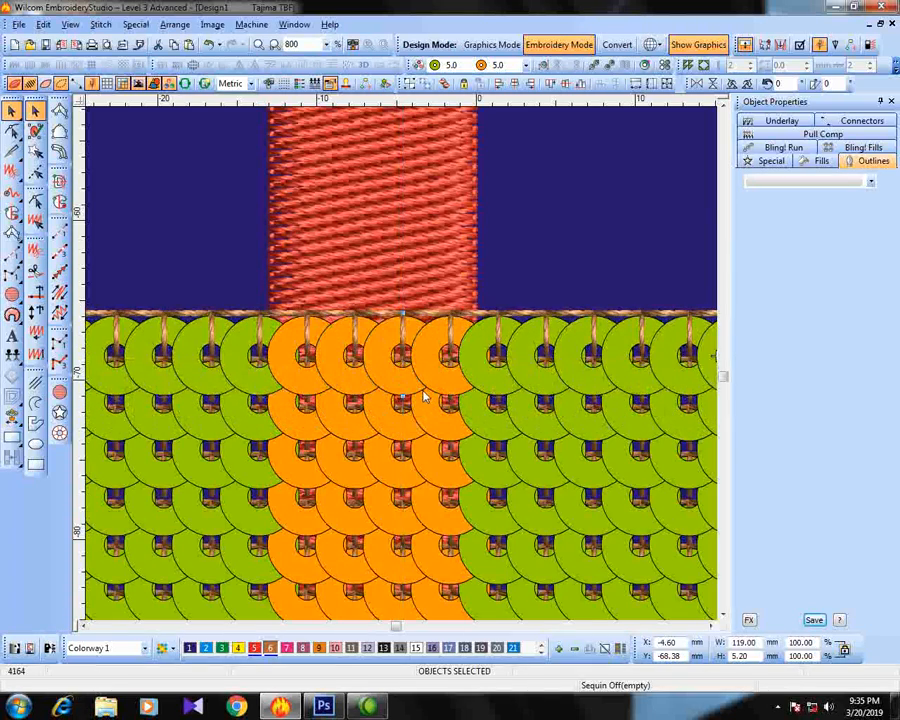
Stack three more green-and-orange rows about 3 mm apart above the last one, ending at Y -59.42 mm
{"action": "scroll", "coordinate": [404, 366], "scroll_direction": "down", "scroll_amount": 1}
{"action": "mouse_move", "coordinate": [402, 366]}
{"action": "left_mouse_down"}
{"action": "mouse_move", "coordinate": [396, 344]}
{"action": "mouse_move", "coordinate": [400, 372]}
{"action": "mouse_move", "coordinate": [408, 372]}
{"action": "mouse_move", "coordinate": [397, 375]}
{"action": "left_mouse_up"}
{"action": "scroll", "coordinate": [400, 356], "scroll_direction": "up", "scroll_amount": 2}
{"action": "scroll", "coordinate": [400, 372], "scroll_direction": "down", "scroll_amount": 1}
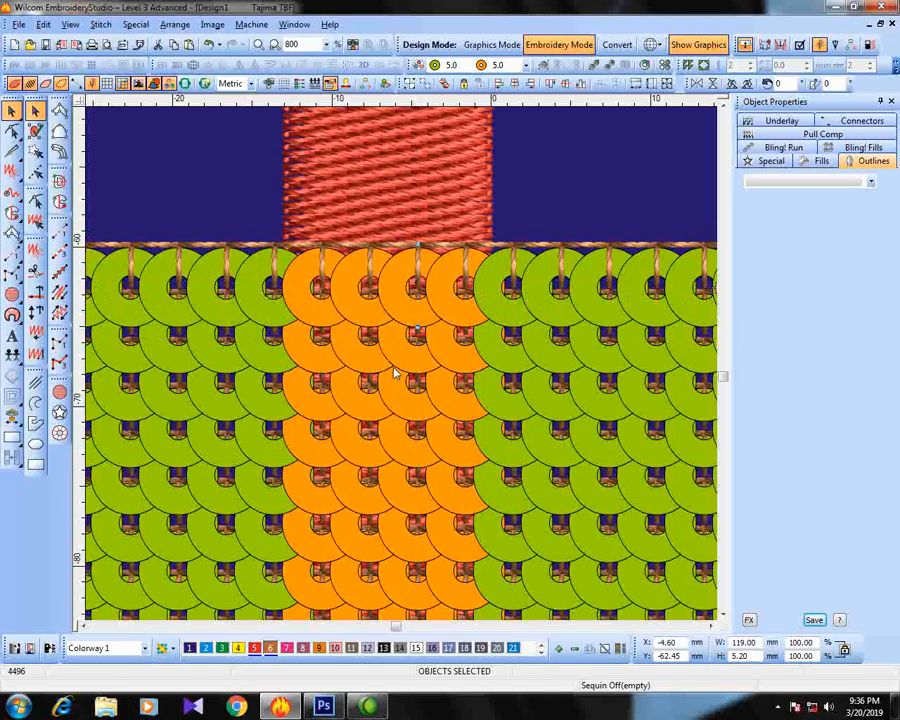
{"action": "left_click_drag", "start_coordinate": [392, 370], "coordinate": [390, 378]}
Duplicate the seven uppermost sequin rows as one block and move the copy up clear of the stack, to Y -34.52 mm
{"action": "scroll", "coordinate": [404, 367], "scroll_direction": "down", "scroll_amount": 2}
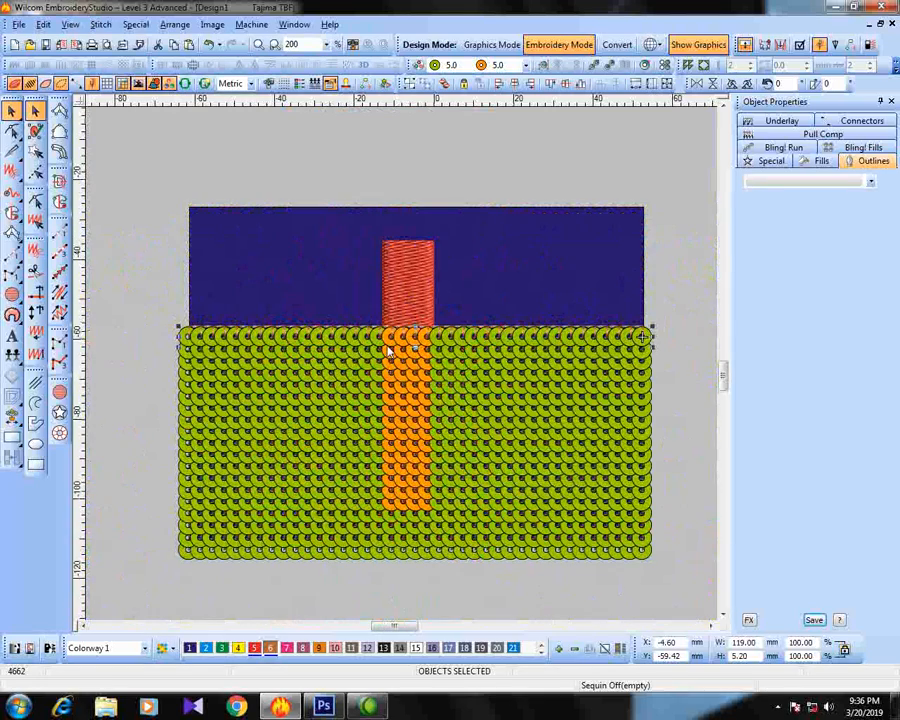
{"action": "left_click_drag", "start_coordinate": [158, 310], "coordinate": [578, 381]}
{"action": "key", "text": "ctrl+d"}
{"action": "key", "text": "Up"}
{"action": "key", "text": "Up"}
{"action": "key", "text": "Up"}
{"action": "key", "text": "Up"}
{"action": "key", "text": "Up"}
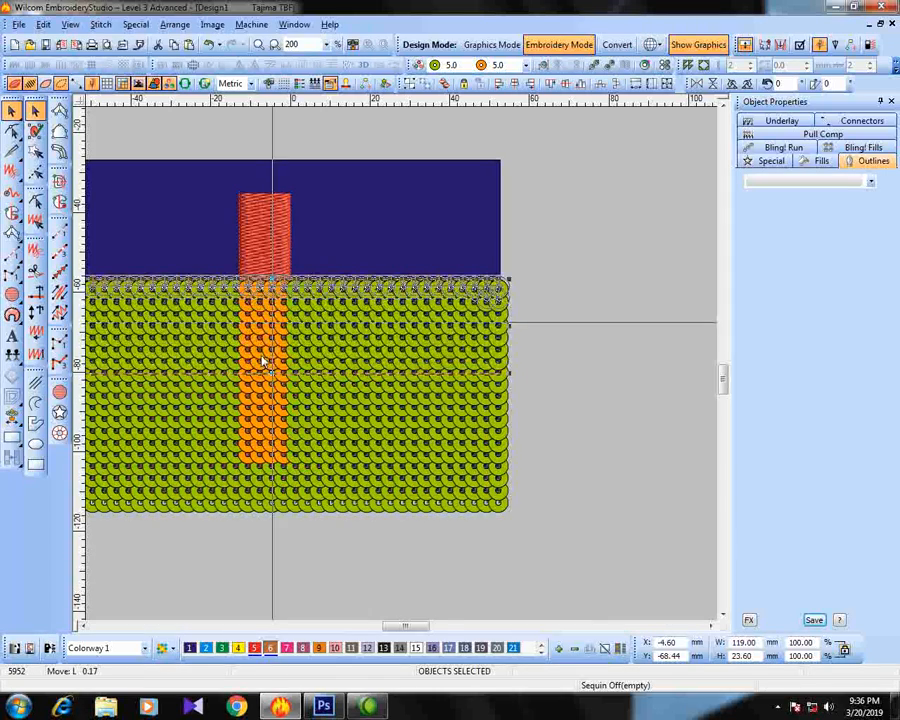
{"action": "scroll", "coordinate": [262, 356], "scroll_direction": "down", "scroll_amount": 1}
{"action": "key", "text": "Up"}
{"action": "key", "text": "Up"}
{"action": "key", "text": "Up"}
{"action": "key", "text": "Up"}
{"action": "key", "text": "Up"}
{"action": "key", "text": "Up"}
{"action": "key", "text": "Up"}
{"action": "key", "text": "Up"}
{"action": "key", "text": "Up"}
{"action": "key", "text": "Up"}
{"action": "mouse_move", "coordinate": [405, 347]}
{"action": "left_mouse_down"}
{"action": "mouse_move", "coordinate": [412, 342]}
{"action": "mouse_move", "coordinate": [402, 313]}
{"action": "mouse_move", "coordinate": [406, 332]}
{"action": "left_mouse_up"}
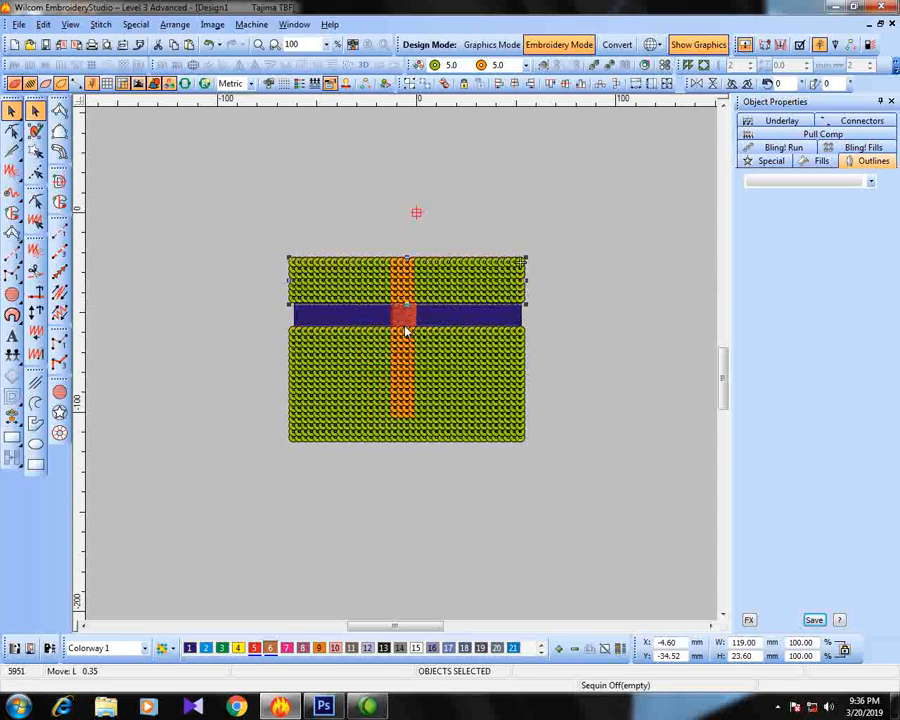
Lower the copied seven-row block onto the stack until its rows overlap evenly with those below, at Y -47.39 mm
{"action": "scroll", "coordinate": [405, 331], "scroll_direction": "up", "scroll_amount": 2}
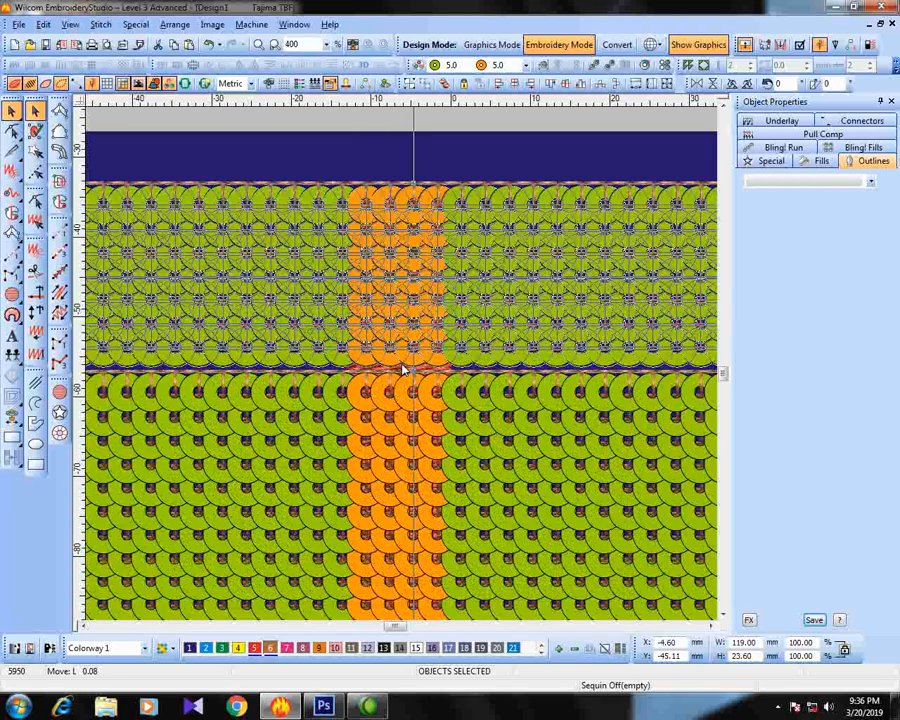
{"action": "scroll", "coordinate": [405, 370], "scroll_direction": "up", "scroll_amount": 1}
{"action": "left_click_drag", "start_coordinate": [415, 381], "coordinate": [420, 395]}
{"action": "key", "text": "Down"}
{"action": "key", "text": "Down"}
{"action": "key", "text": "Down"}
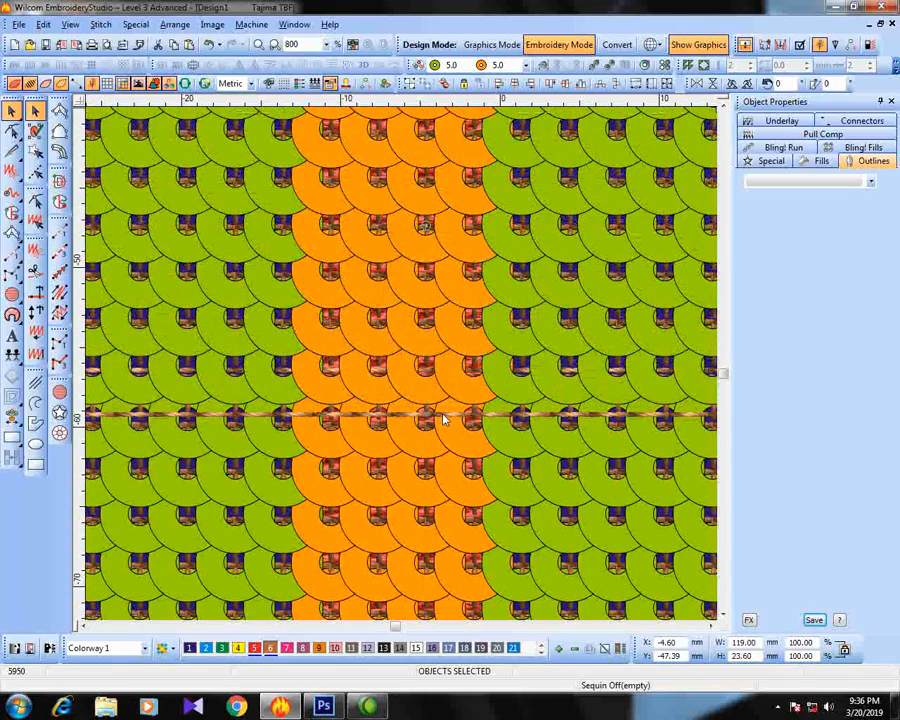
Delete the stray run line crossing the sequins at the seam between the original stack and the copied block
{"action": "scroll", "coordinate": [402, 360], "scroll_direction": "down", "scroll_amount": 3}
{"action": "key", "text": "Escape"}
{"action": "scroll", "coordinate": [408, 371], "scroll_direction": "up", "scroll_amount": 1}
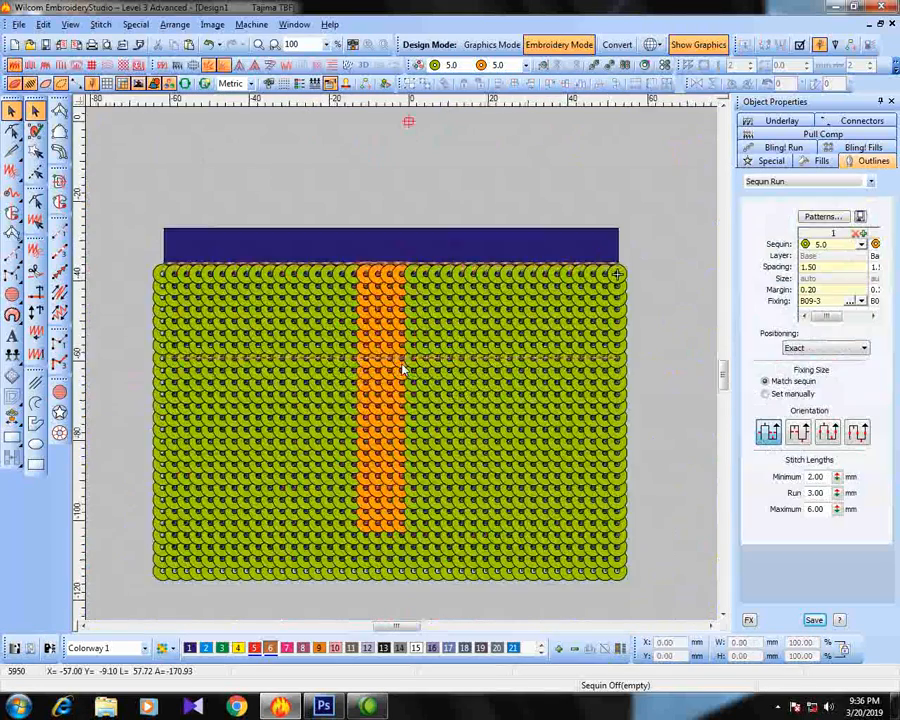
{"action": "scroll", "coordinate": [402, 370], "scroll_direction": "up", "scroll_amount": 2}
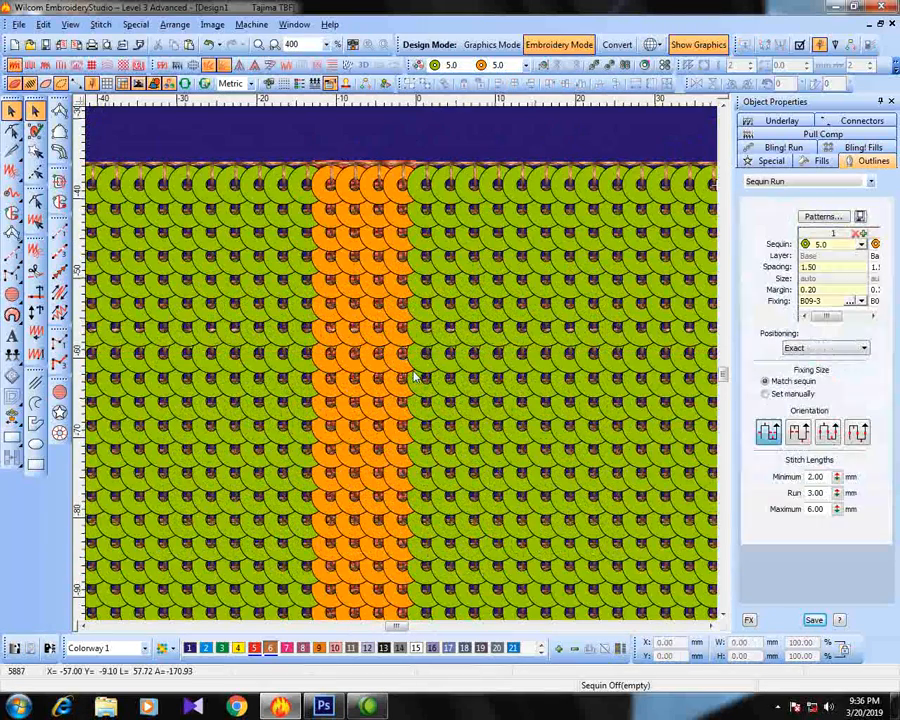
Duplicate the three uppermost sequin rows and place the copy above the stack over the remaining blue strip, at Y -31.81 mm
{"action": "scroll", "coordinate": [366, 240], "scroll_direction": "down", "scroll_amount": 1}
{"action": "left_click_drag", "start_coordinate": [130, 274], "coordinate": [672, 380]}
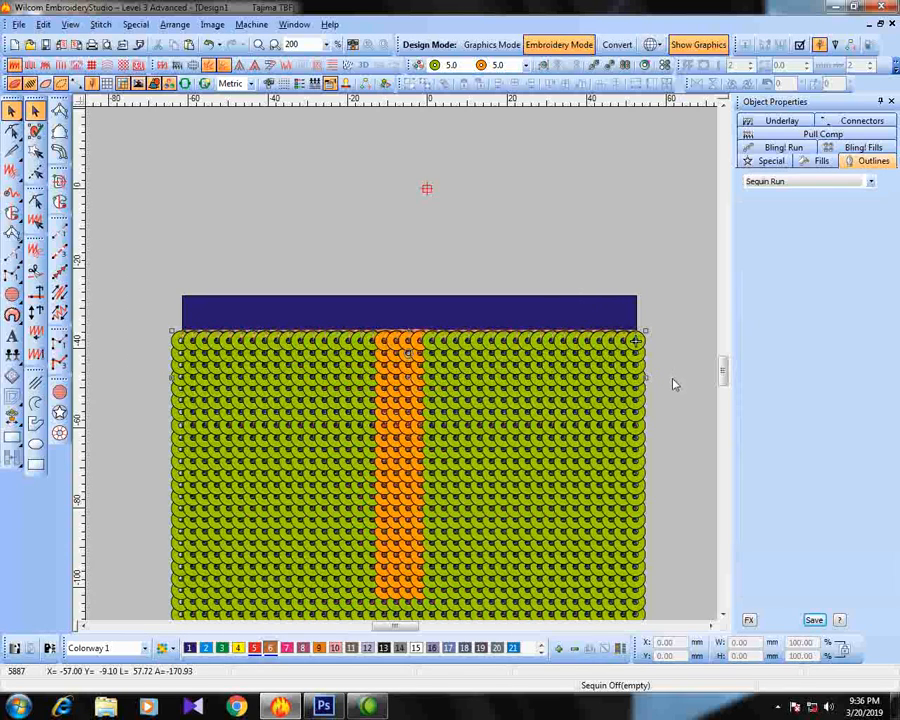
{"action": "left_click_drag", "start_coordinate": [424, 374], "coordinate": [404, 322]}
{"action": "key", "text": "z"}
{"action": "key", "text": "Down"}
{"action": "key", "text": "Down"}
{"action": "key", "text": "Down"}
{"action": "key", "text": "Down"}
{"action": "key", "text": "Down"}
{"action": "key", "text": "Down"}
{"action": "key", "text": "Down"}
{"action": "key", "text": "Down"}
{"action": "key", "text": "Down"}
{"action": "key", "text": "Down"}
{"action": "key", "text": "Down"}
{"action": "key", "text": "Down"}
{"action": "key", "text": "Down"}
{"action": "key", "text": "Down"}
{"action": "key", "text": "Down"}
{"action": "key", "text": "Down"}
{"action": "key", "text": "Down"}
{"action": "key", "text": "Down"}
{"action": "key", "text": "Down"}
{"action": "key", "text": "Down"}
{"action": "key", "text": "Down"}
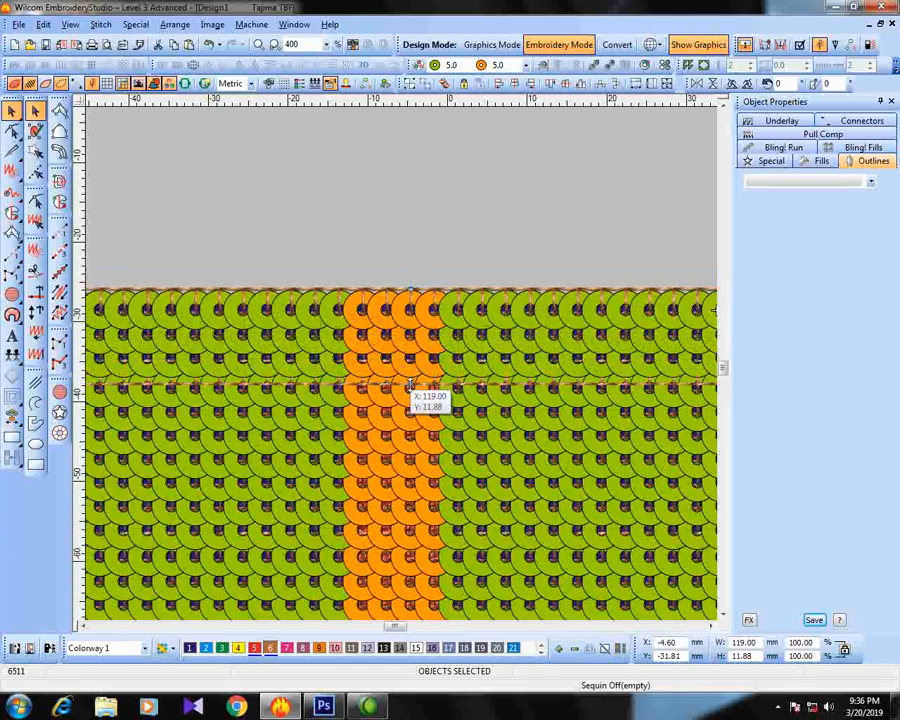
Nudge the copied three-row block down to Y -32.19 mm so it overlaps the row beneath evenly
{"action": "scroll", "coordinate": [409, 382], "scroll_direction": "up", "scroll_amount": 1}
{"action": "key", "text": "Down"}
{"action": "key", "text": "Down"}
{"action": "key", "text": "Down"}
{"action": "key", "text": "Down"}
{"action": "key", "text": "Down"}
{"action": "key", "text": "Down"}
{"action": "key", "text": "Down"}
{"action": "key", "text": "Down"}
{"action": "key", "text": "Down"}
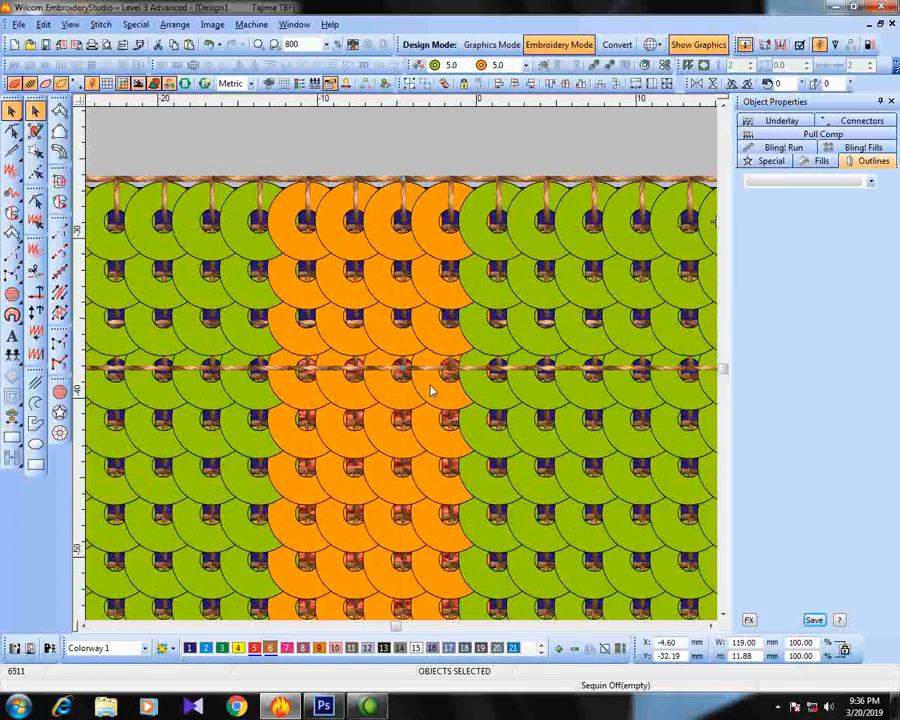
{"action": "left_click", "coordinate": [410, 155]}
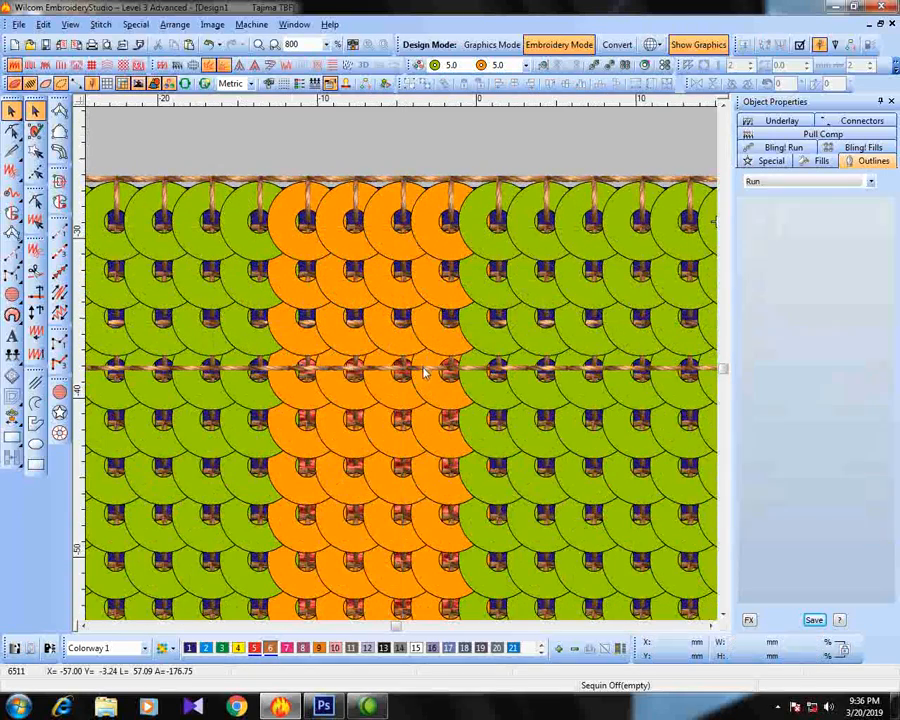
Remove the stray run line crossing the seam below the copied three rows, and undo the deletion of the top sequin row
{"action": "left_click", "coordinate": [411, 185]}
{"action": "key", "text": "Delete"}
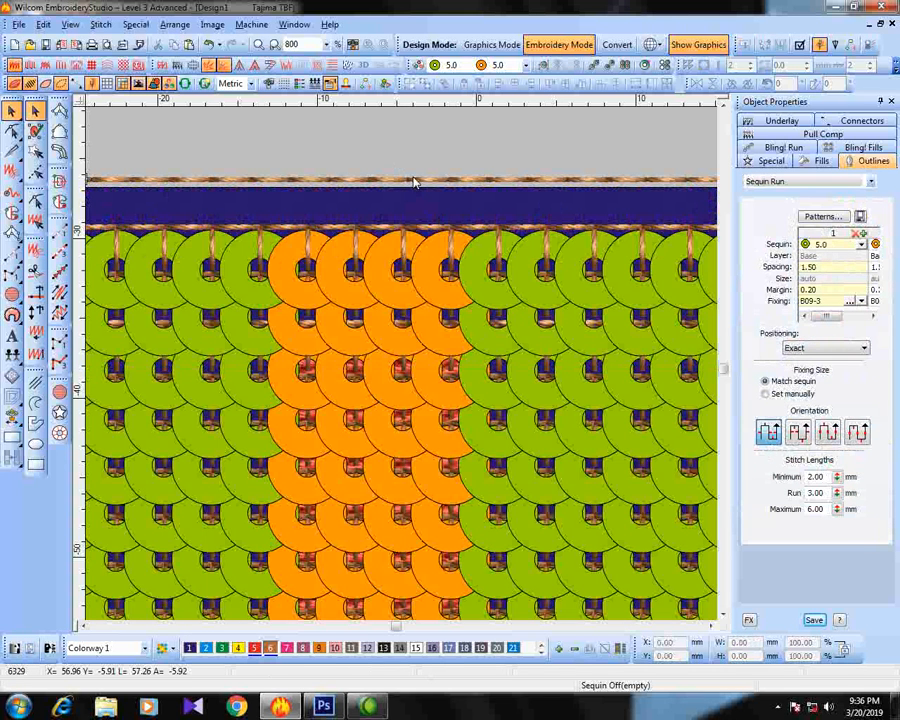
{"action": "key", "text": "ctrl+z"}
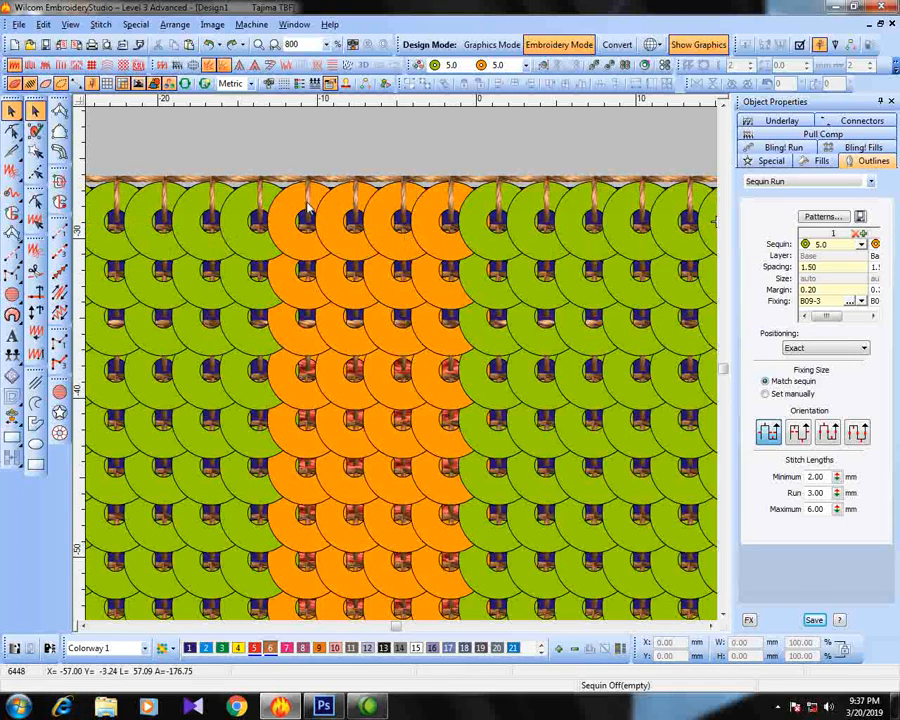
Edit the individual sequins of the top row, replacing its four orange sequins with the green p1 sequin
{"action": "left_click", "coordinate": [310, 206]}
{"action": "left_click", "coordinate": [647, 66]}
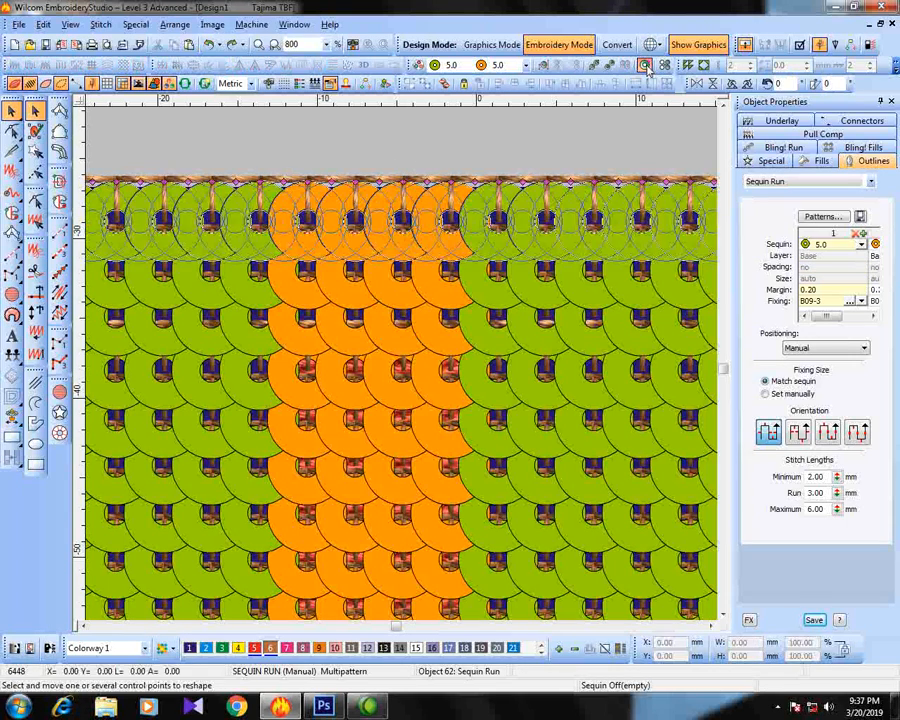
{"action": "right_click", "coordinate": [305, 186]}
{"action": "mouse_move", "coordinate": [353, 226]}
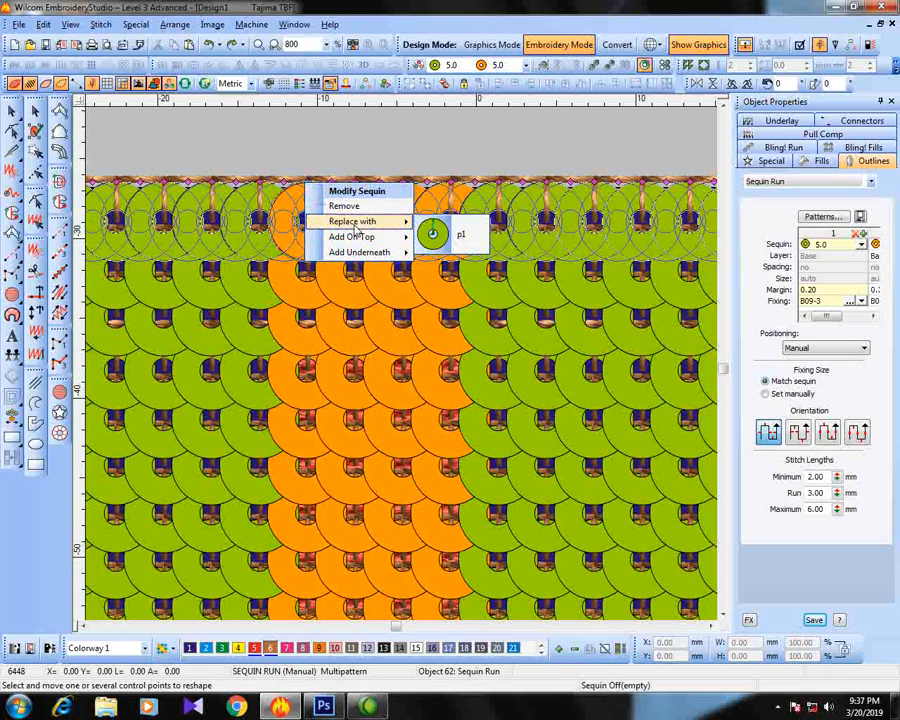
{"action": "left_click", "coordinate": [449, 230]}
{"action": "right_click", "coordinate": [354, 182]}
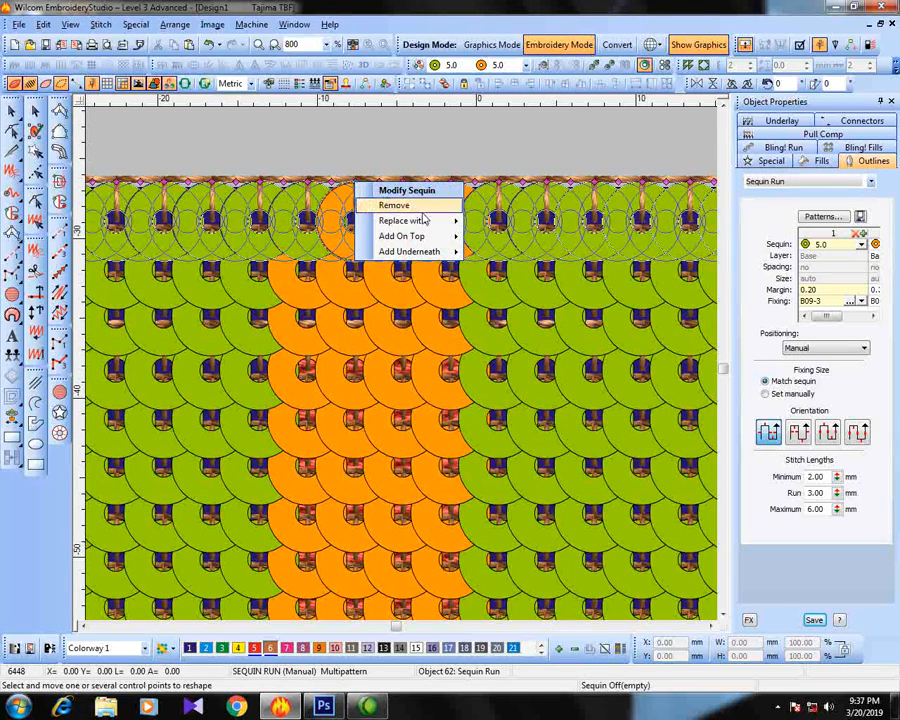
{"action": "mouse_move", "coordinate": [424, 220]}
{"action": "left_click", "coordinate": [482, 229]}
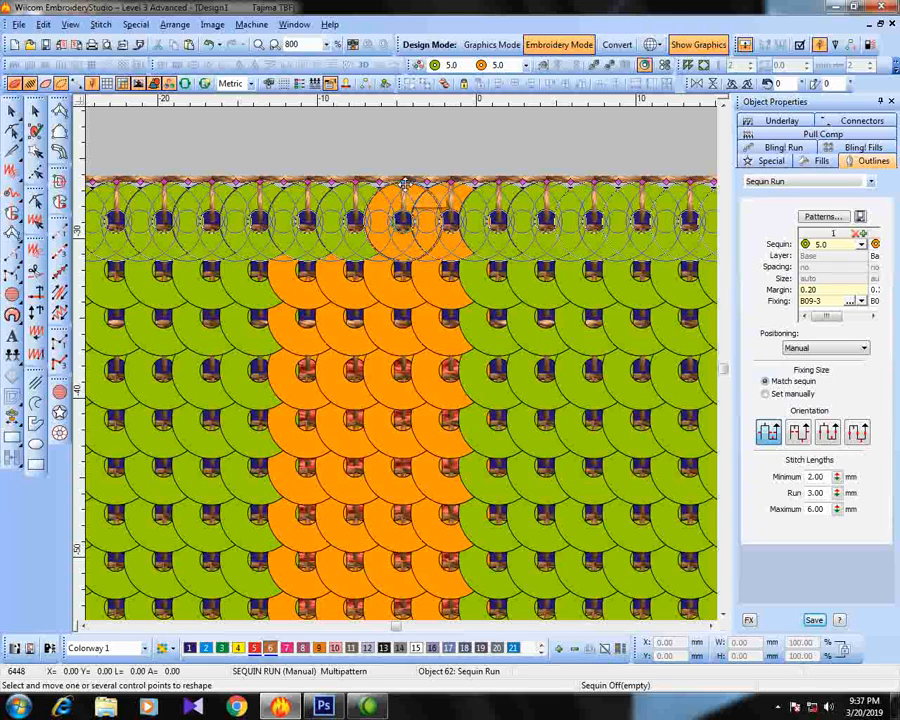
{"action": "right_click", "coordinate": [403, 184]}
{"action": "mouse_move", "coordinate": [462, 167]}
{"action": "left_click", "coordinate": [532, 235]}
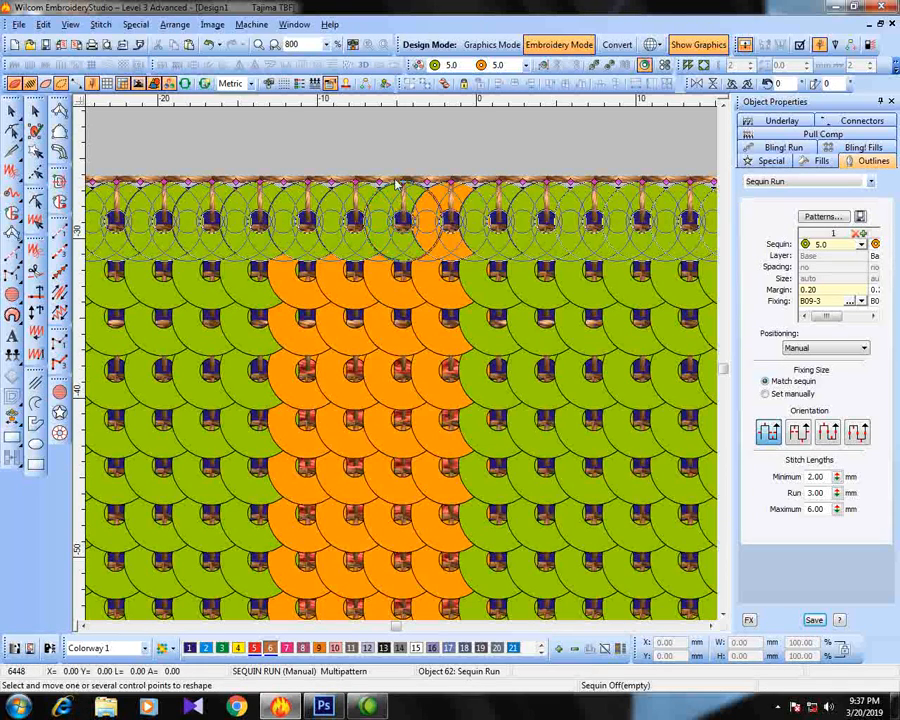
{"action": "right_click", "coordinate": [446, 187]}
{"action": "mouse_move", "coordinate": [510, 224]}
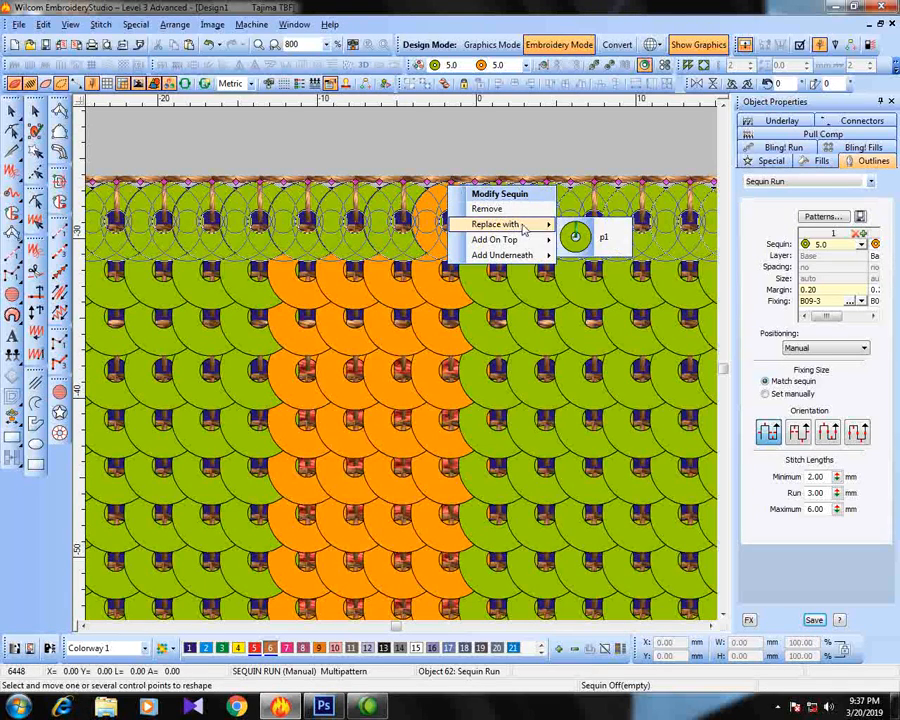
{"action": "left_click", "coordinate": [590, 238]}
Replace the four orange sequins in the second row from the top with the green p1 sequin and finish sequin editing
{"action": "left_click", "coordinate": [310, 272]}
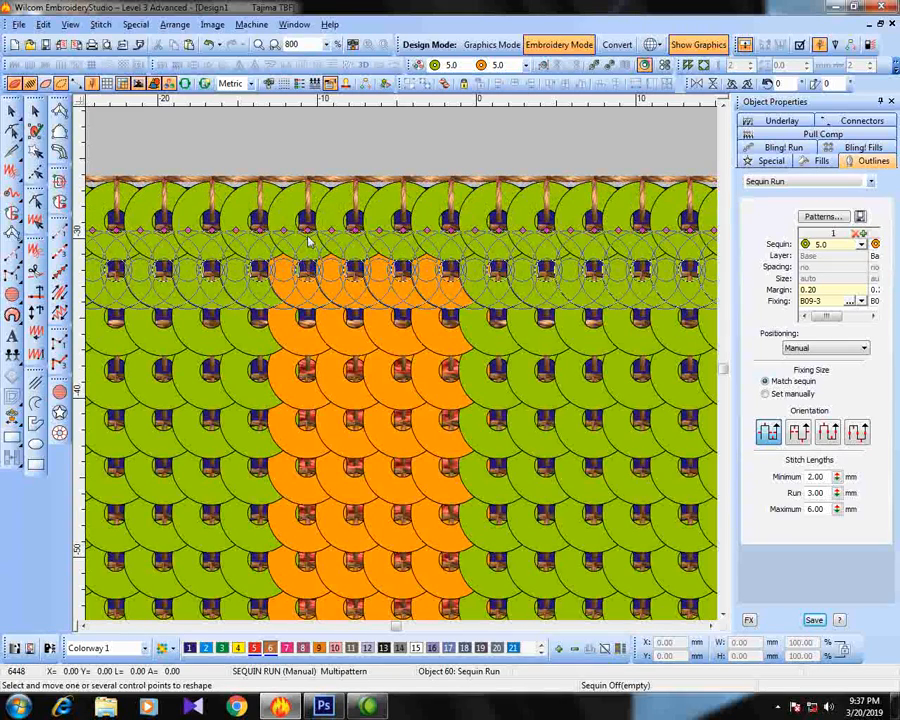
{"action": "right_click", "coordinate": [310, 240]}
{"action": "mouse_move", "coordinate": [341, 267]}
{"action": "left_click", "coordinate": [460, 277]}
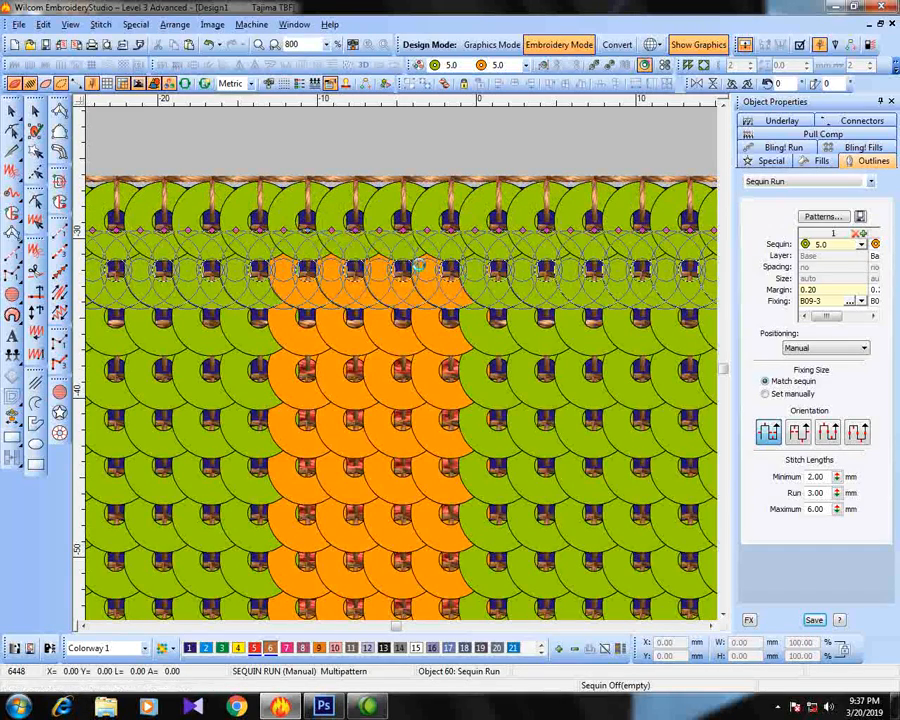
{"action": "right_click", "coordinate": [354, 236]}
{"action": "mouse_move", "coordinate": [420, 270]}
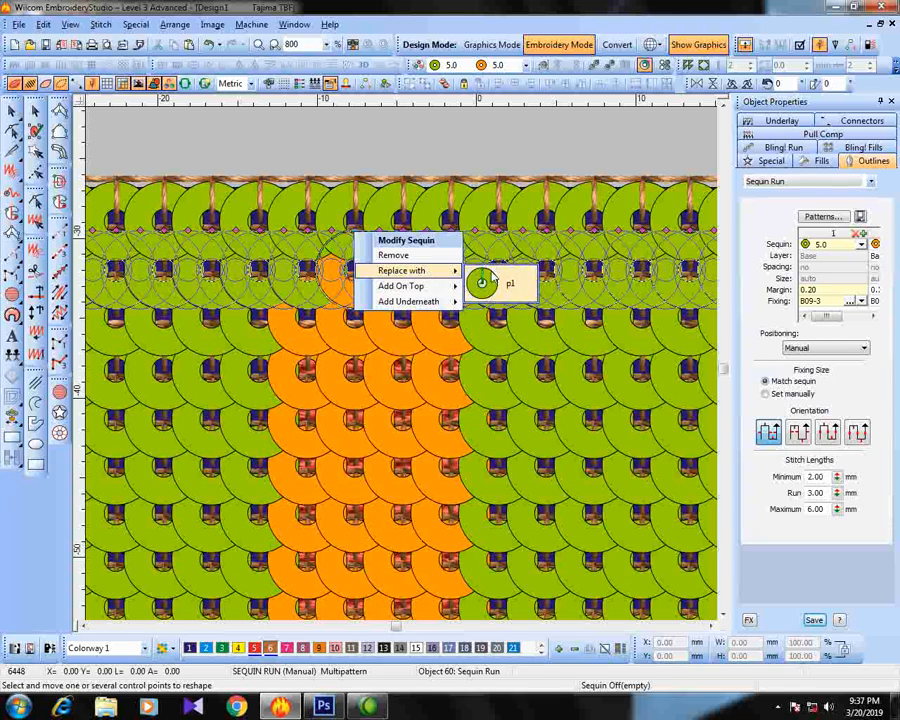
{"action": "left_click", "coordinate": [487, 280]}
{"action": "right_click", "coordinate": [401, 237]}
{"action": "mouse_move", "coordinate": [465, 271]}
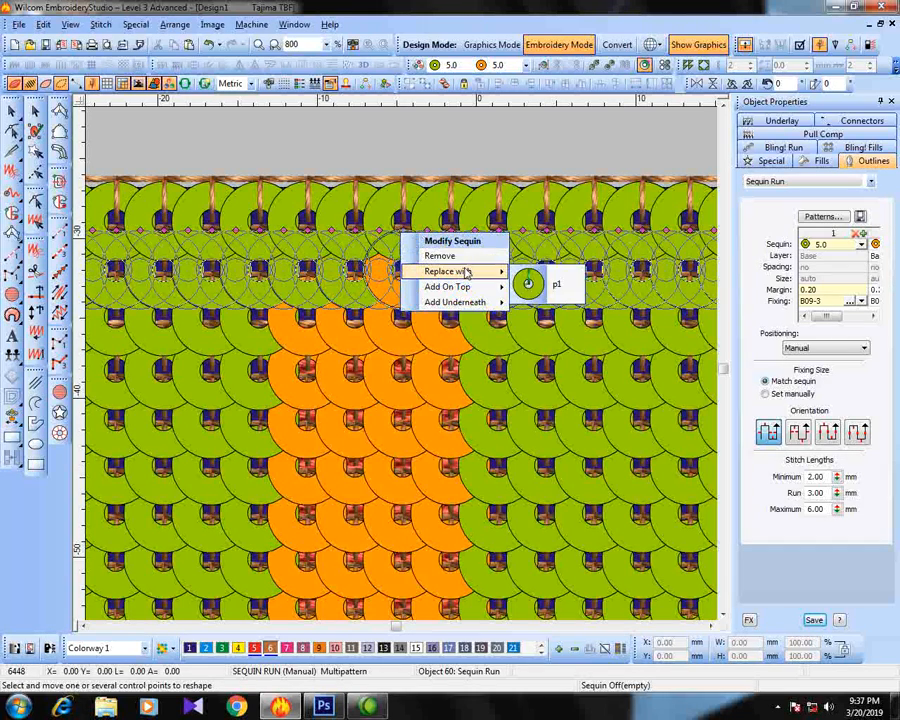
{"action": "left_click", "coordinate": [524, 280]}
{"action": "right_click", "coordinate": [456, 242]}
{"action": "mouse_move", "coordinate": [510, 271]}
{"action": "left_click", "coordinate": [578, 285]}
{"action": "left_click", "coordinate": [12, 111]}
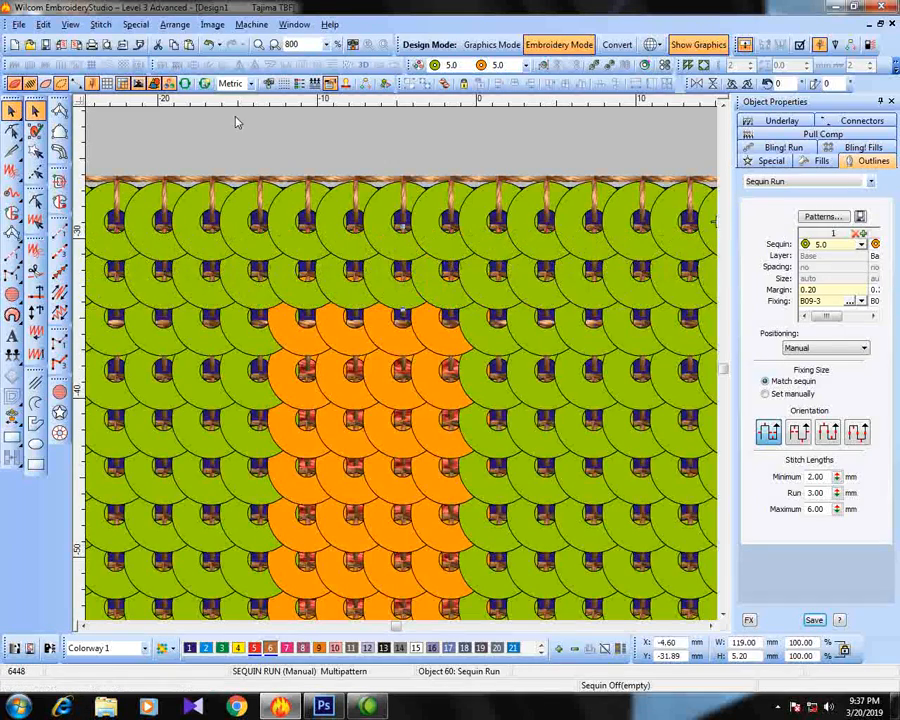
{"action": "left_click", "coordinate": [235, 121]}
{"action": "scroll", "coordinate": [290, 163], "scroll_direction": "down", "scroll_amount": 3}
{"action": "scroll", "coordinate": [395, 356], "scroll_direction": "up", "scroll_amount": 1}
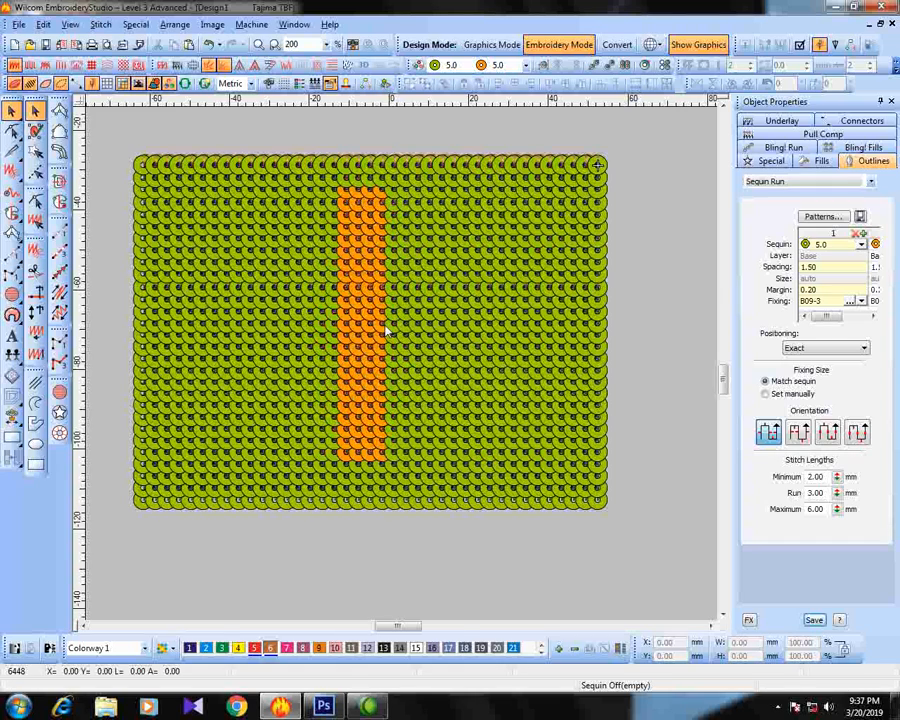
Delete the bottommost sequin row of the stack together with its leftover run line
{"action": "left_click", "coordinate": [369, 508]}
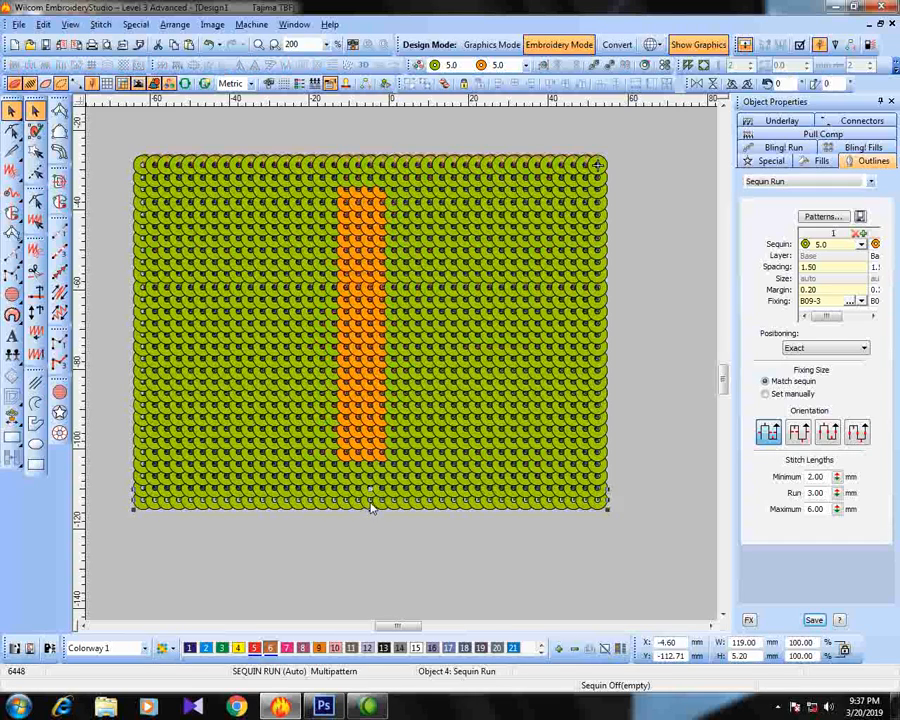
{"action": "scroll", "coordinate": [371, 505], "scroll_direction": "up", "scroll_amount": 2}
{"action": "left_click", "coordinate": [390, 354]}
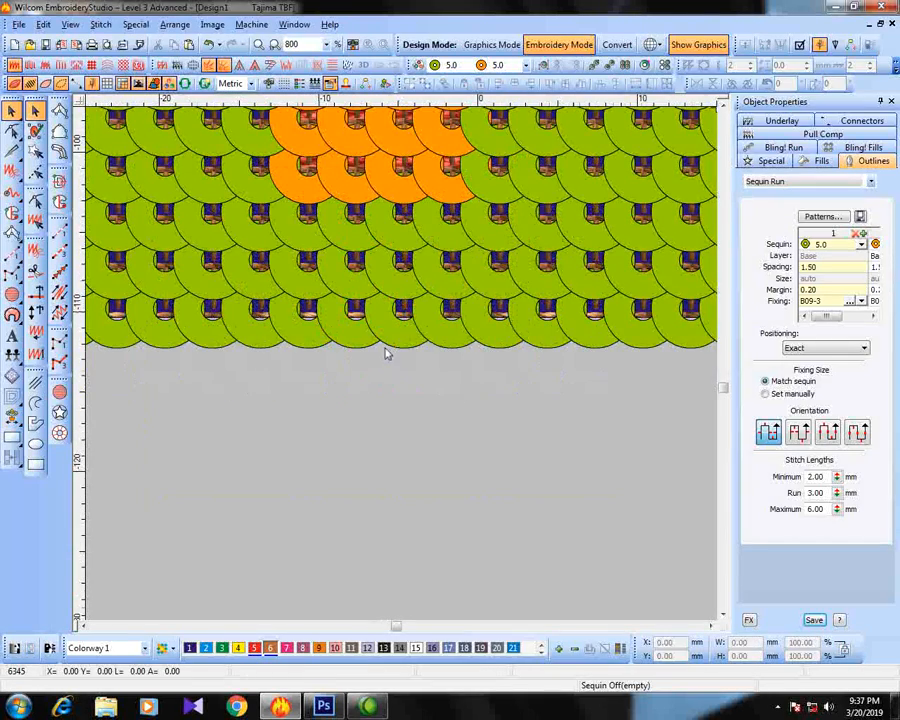
{"action": "scroll", "coordinate": [350, 382], "scroll_direction": "down", "scroll_amount": 2}
{"action": "left_click_drag", "start_coordinate": [153, 368], "coordinate": [659, 350]}
{"action": "scroll", "coordinate": [396, 346], "scroll_direction": "down", "scroll_amount": 1}
{"action": "scroll", "coordinate": [402, 366], "scroll_direction": "up", "scroll_amount": 2}
{"action": "scroll", "coordinate": [424, 398], "scroll_direction": "down", "scroll_amount": 1}
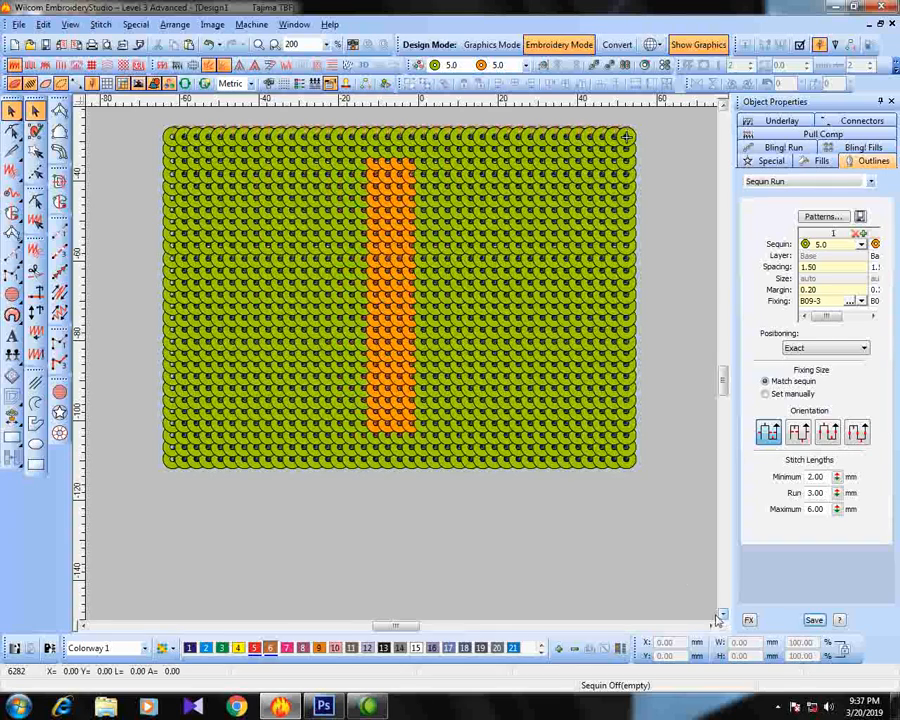
Draw a circle about 5.8 mm in diameter to the right of the sequin stack and fill it with orange color 9
{"action": "scroll", "coordinate": [705, 597], "scroll_direction": "right", "scroll_amount": 2}
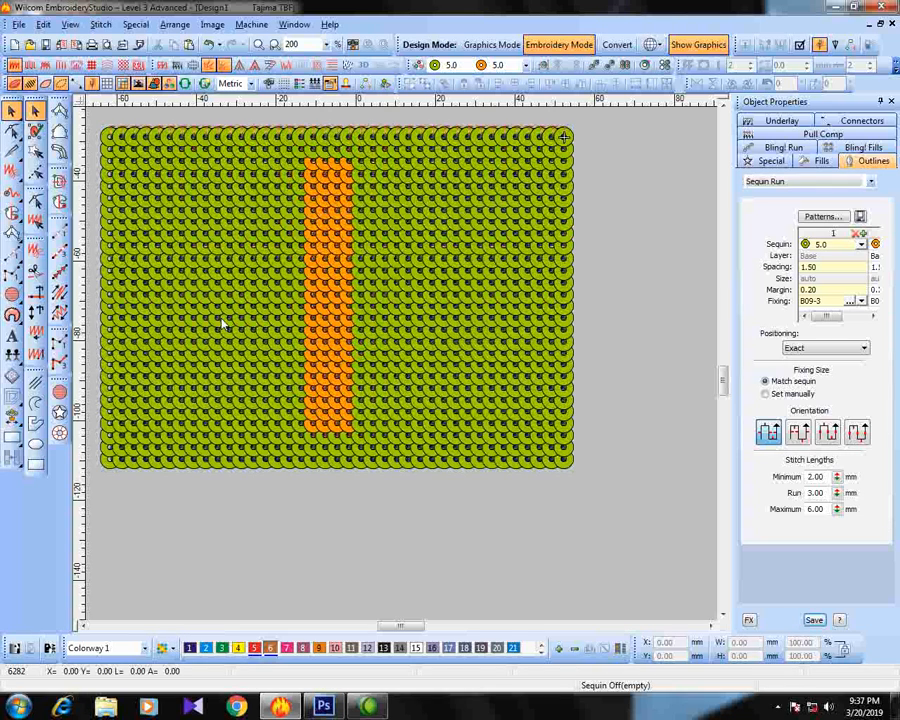
{"action": "left_click", "coordinate": [35, 443]}
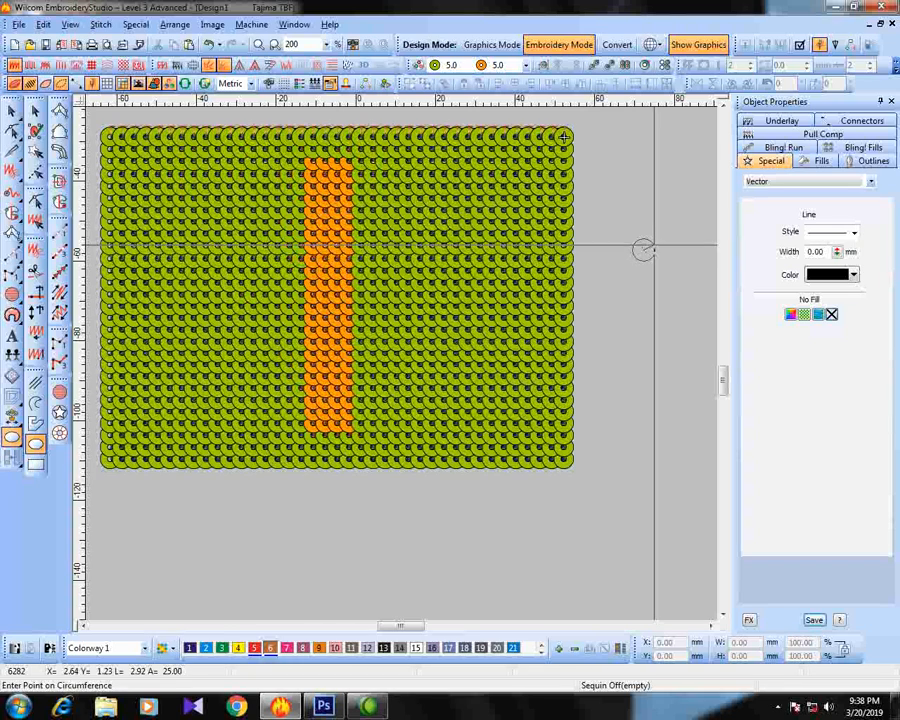
{"action": "left_click", "coordinate": [653, 246]}
{"action": "key", "text": "Return"}
{"action": "key", "text": "Escape"}
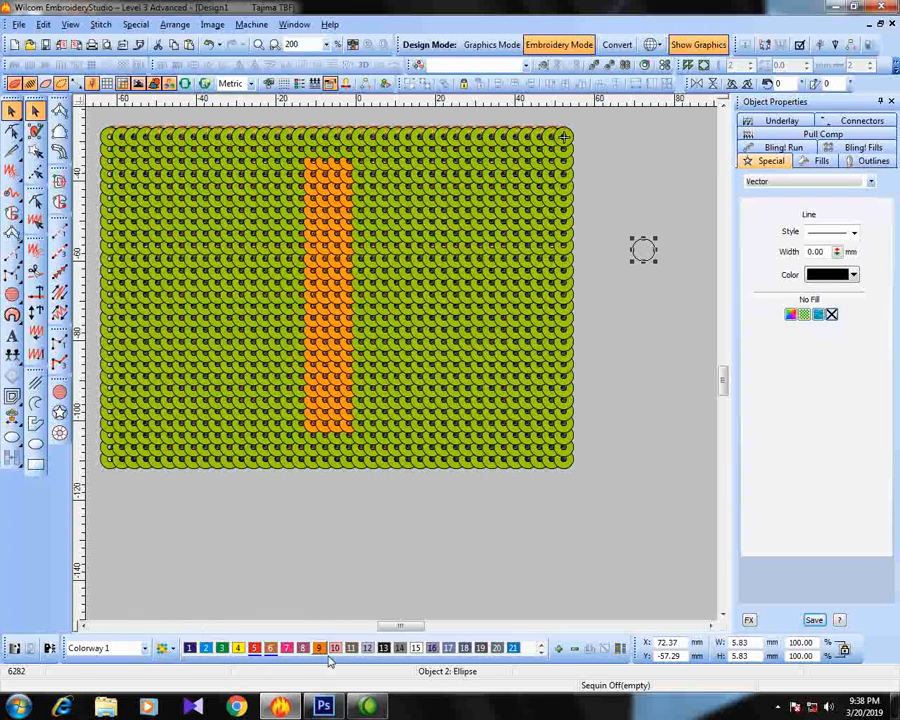
{"action": "left_click", "coordinate": [319, 648]}
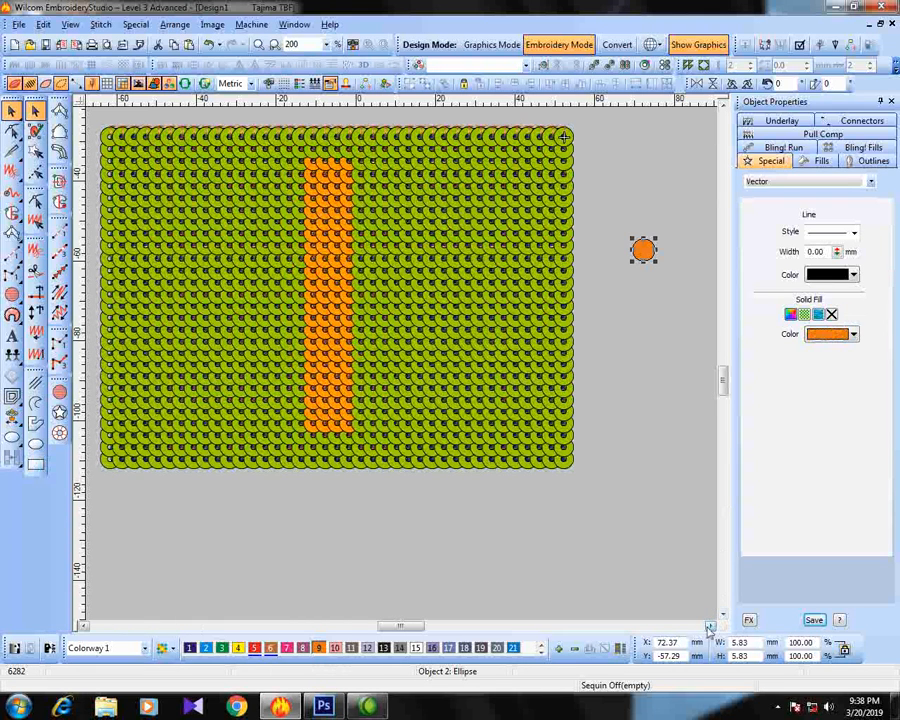
Duplicate the orange circle about 9 mm to the side and recolor the circle nearer the sequin stack light green
{"action": "left_click_drag", "start_coordinate": [645, 257], "coordinate": [540, 312]}
{"action": "left_click", "coordinate": [505, 312]}
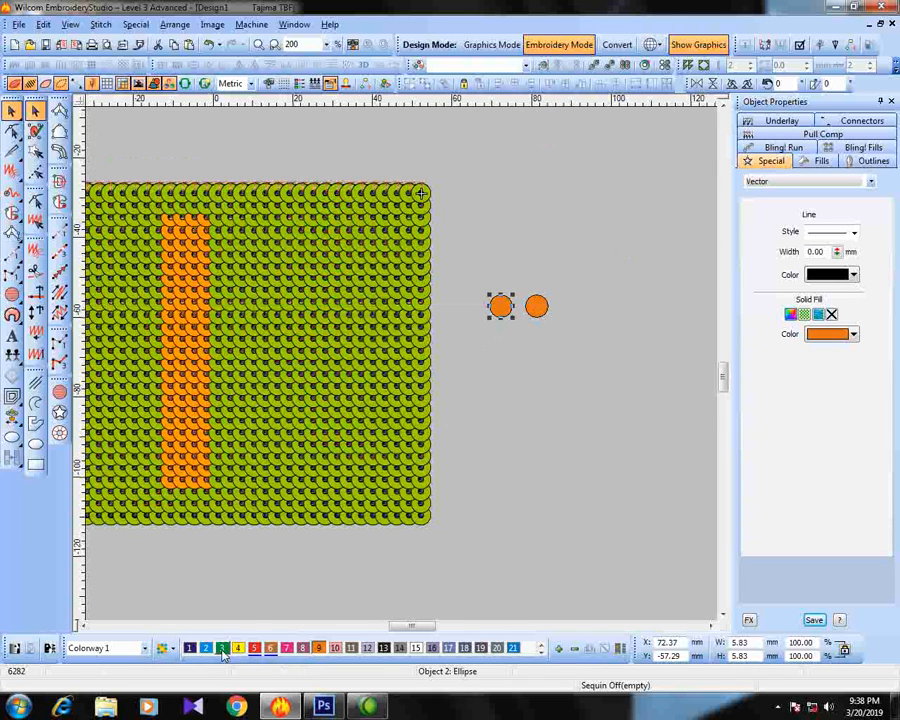
{"action": "left_click", "coordinate": [222, 648]}
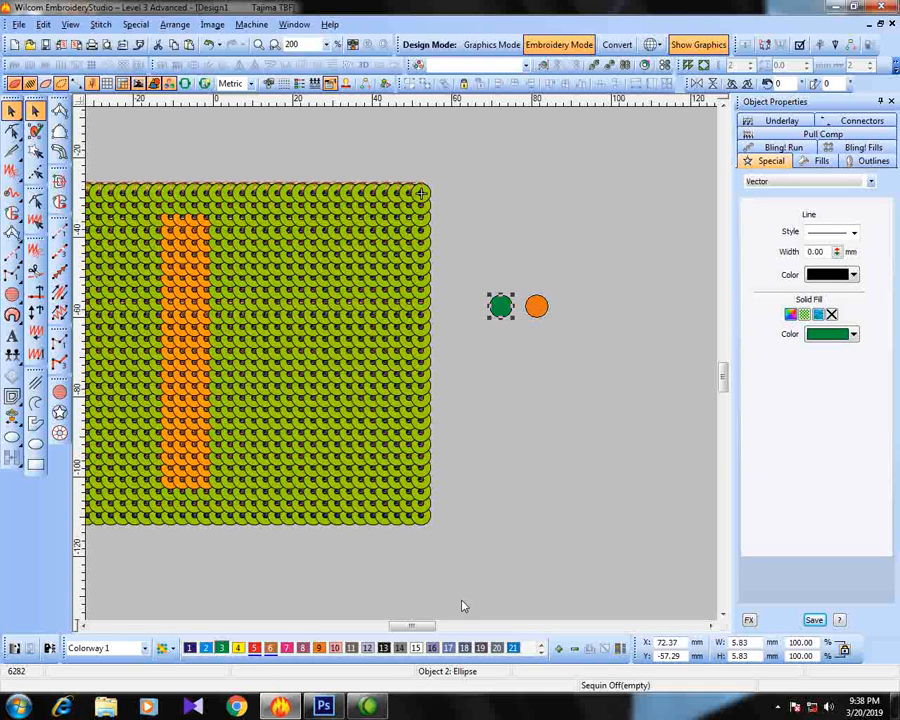
{"action": "left_click", "coordinate": [541, 652]}
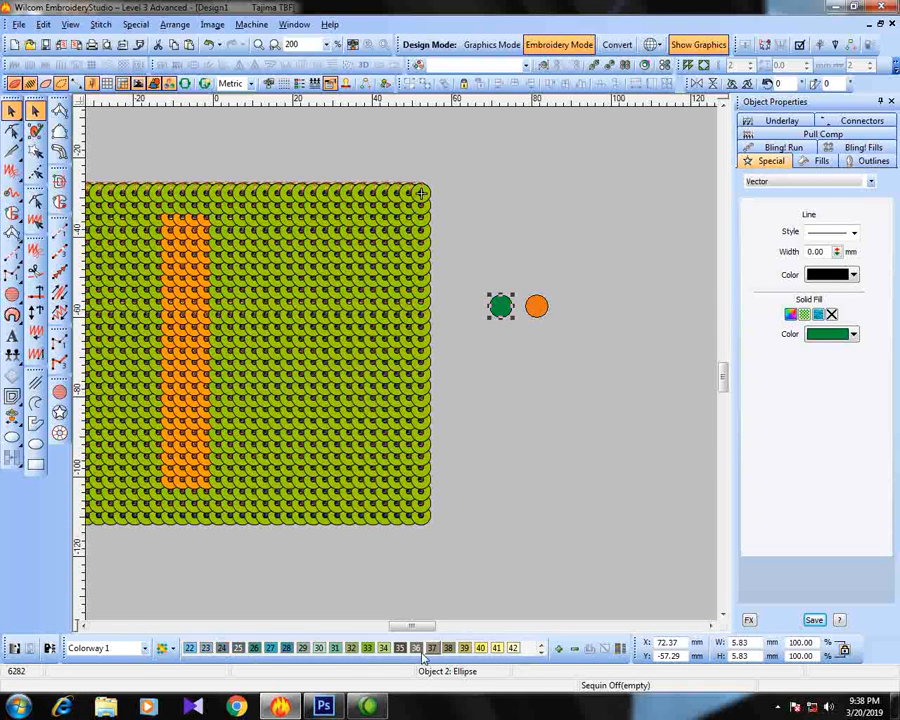
{"action": "left_click", "coordinate": [351, 648]}
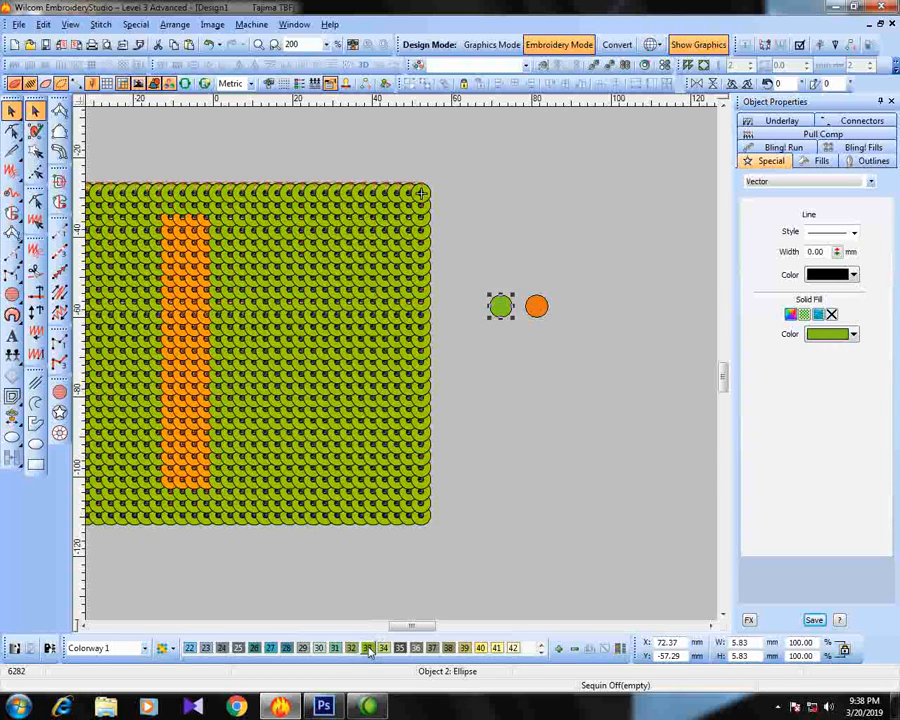
{"action": "left_click", "coordinate": [518, 414]}
{"action": "left_click_drag", "start_coordinate": [457, 353], "coordinate": [458, 352]}
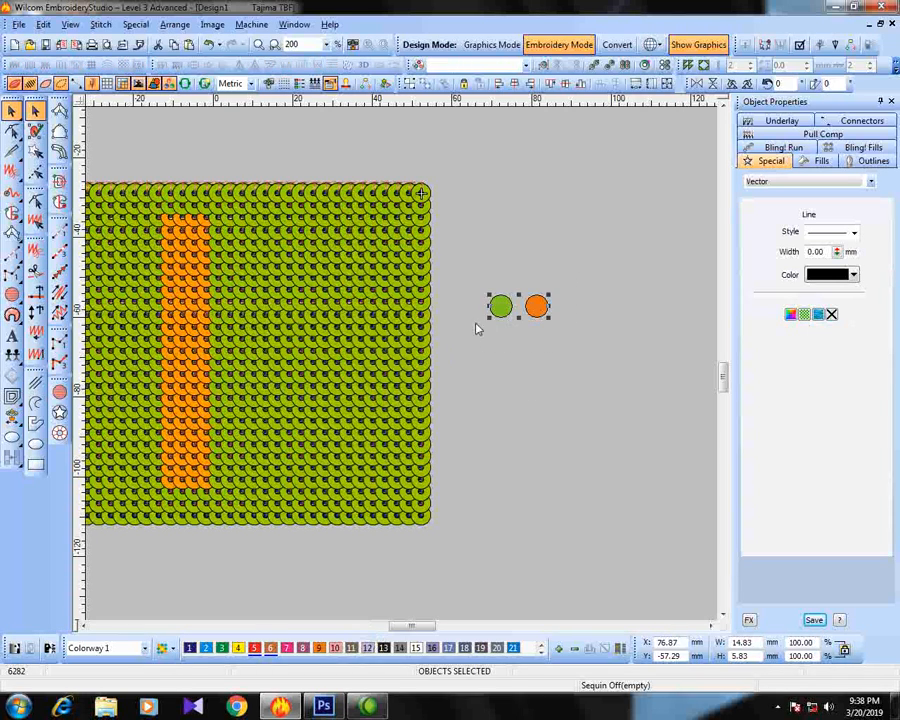
{"action": "left_click", "coordinate": [515, 366]}
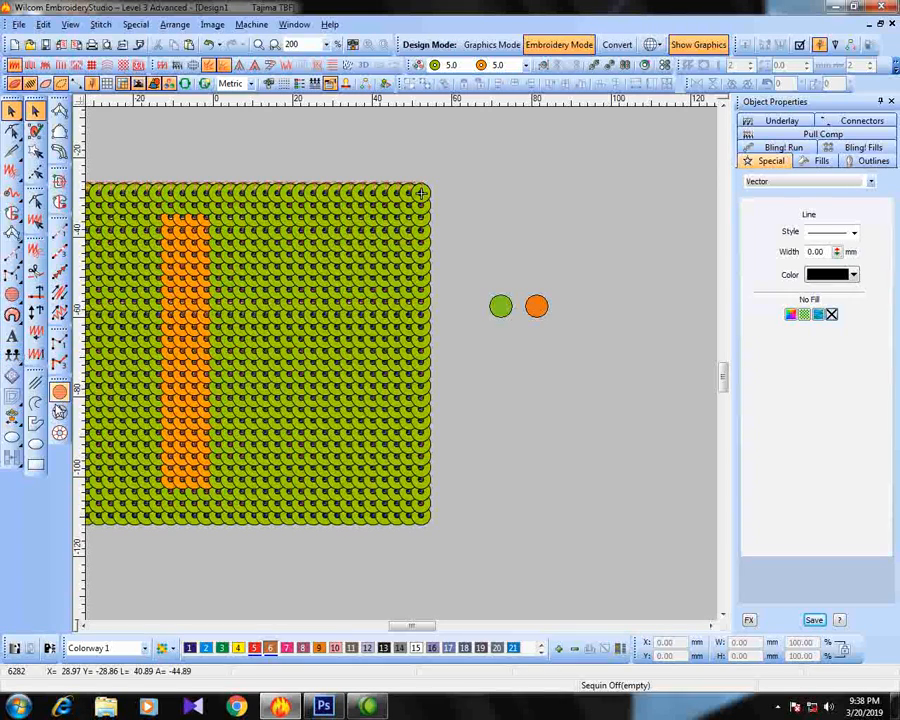
Add a 10 mm high Block2 lettering "1" between the sequin stack and the green circle, level with the circles
{"action": "left_click", "coordinate": [12, 337]}
{"action": "left_click", "coordinate": [463, 312]}
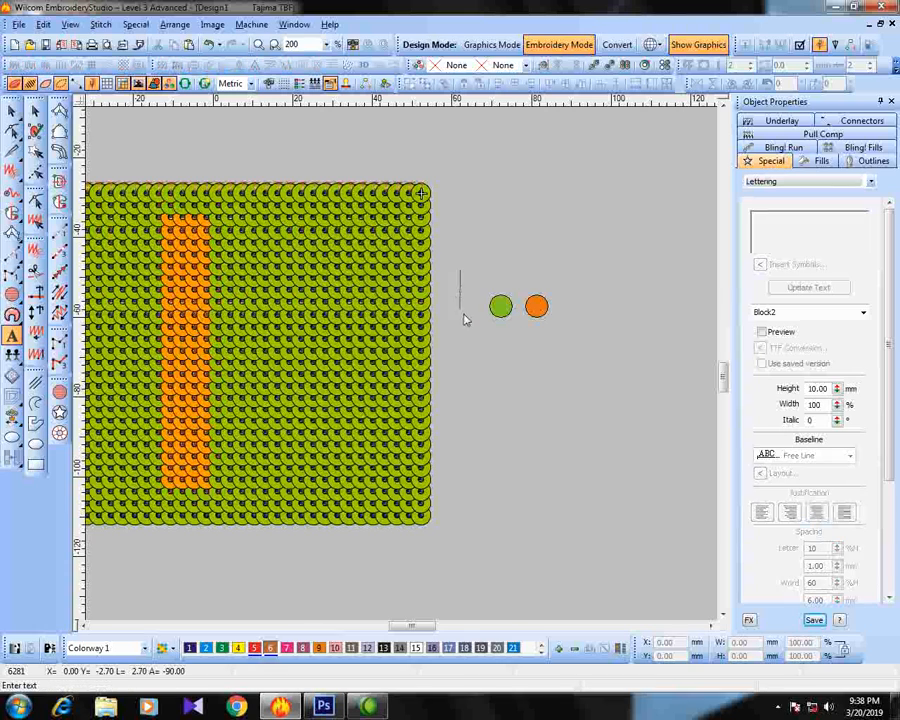
{"action": "type", "text": "1"}
{"action": "left_click", "coordinate": [12, 111]}
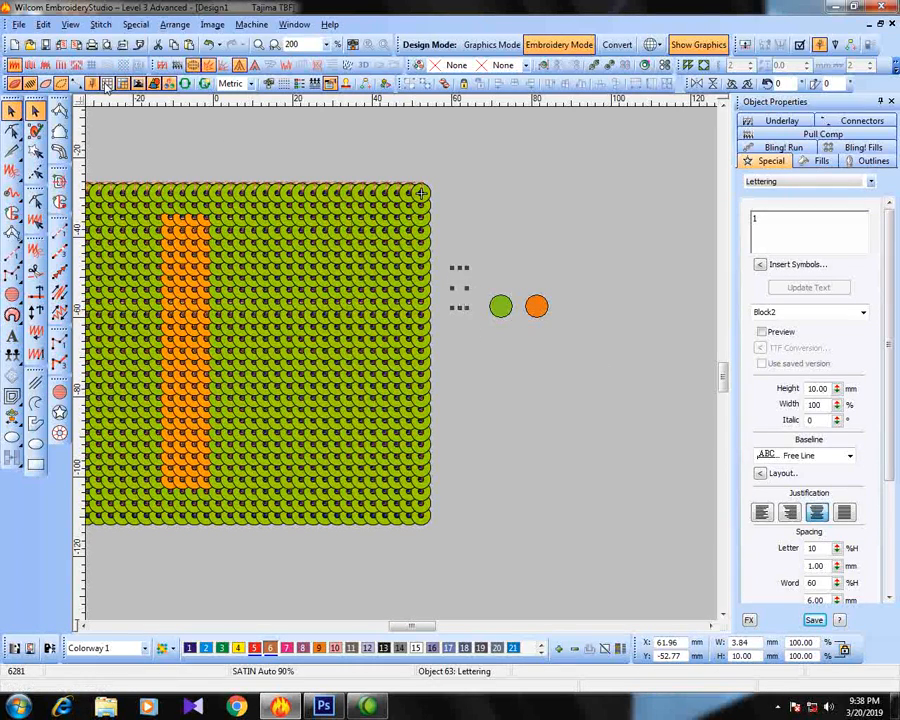
{"action": "left_click_drag", "start_coordinate": [458, 296], "coordinate": [461, 310]}
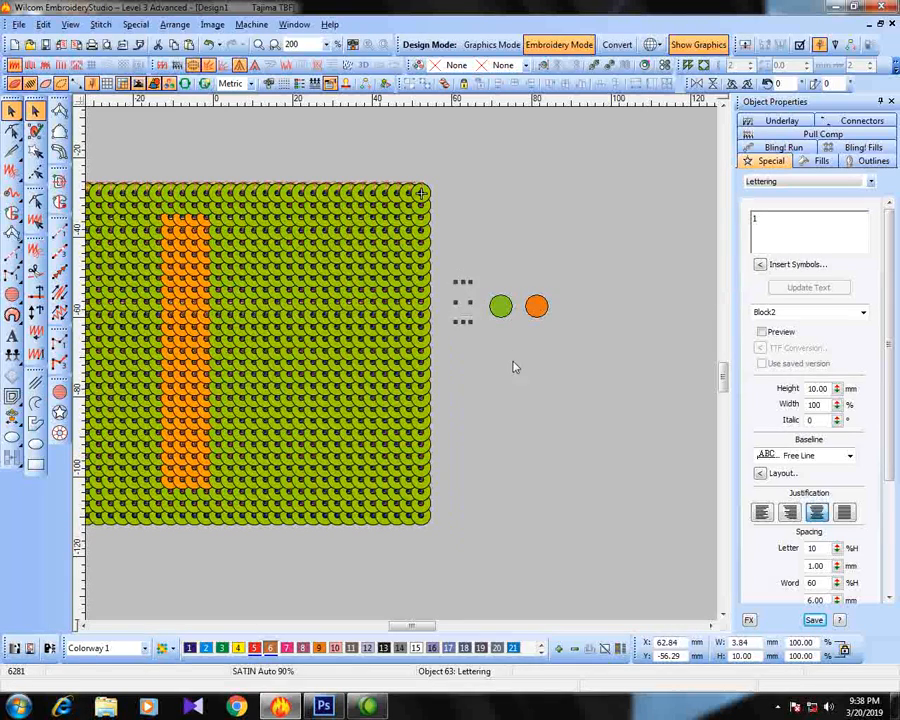
{"action": "left_click", "coordinate": [480, 326]}
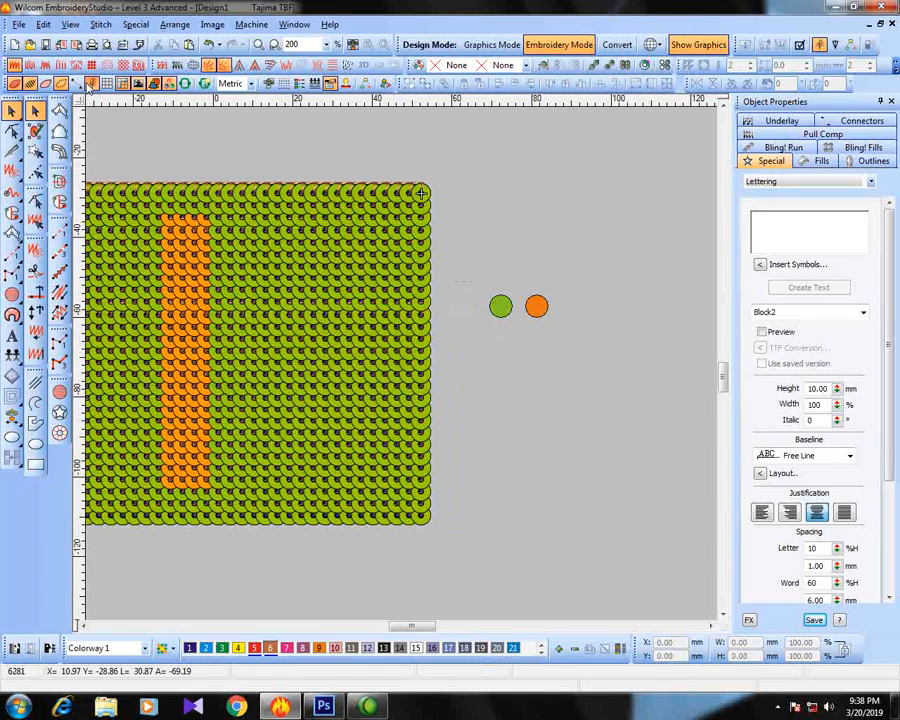
Delete the orange circle and place a copy of the green circle about 7 mm to the right of the original
{"action": "key", "text": "z"}
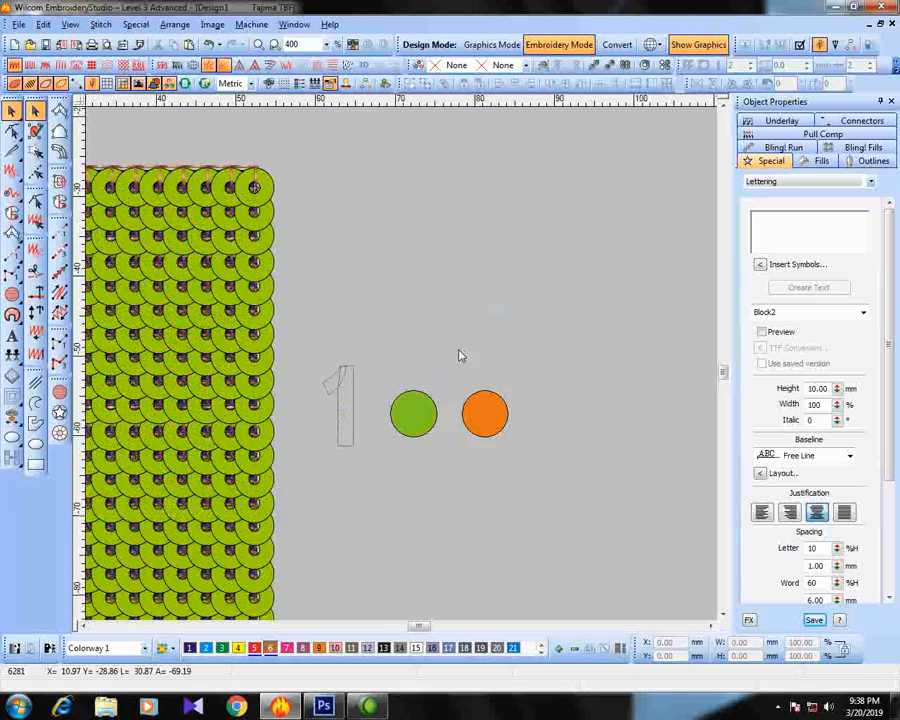
{"action": "left_click", "coordinate": [415, 409]}
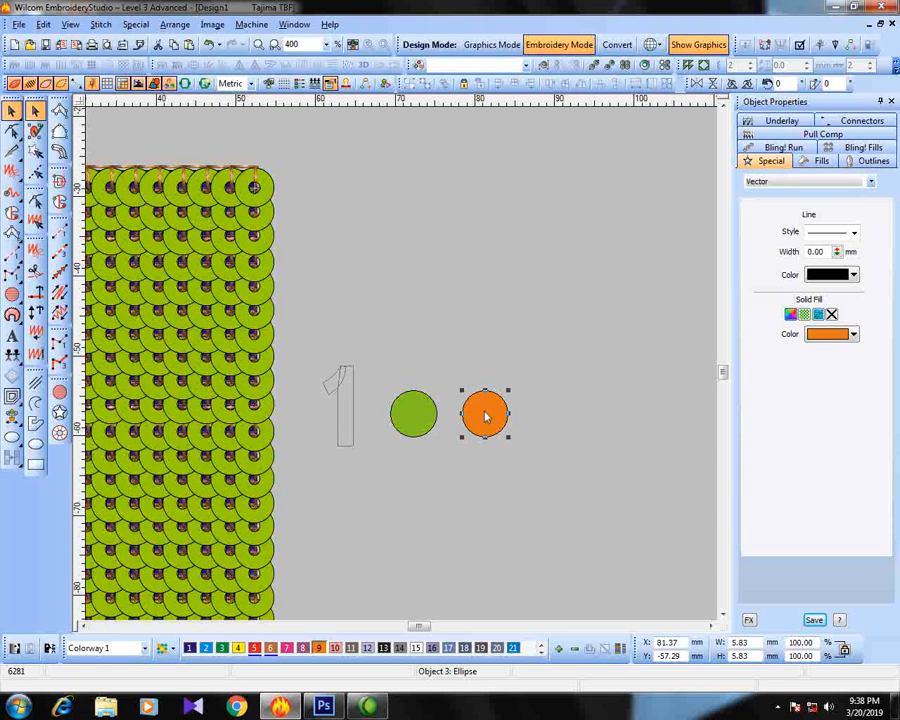
{"action": "key", "text": "Delete"}
{"action": "left_click", "coordinate": [418, 418]}
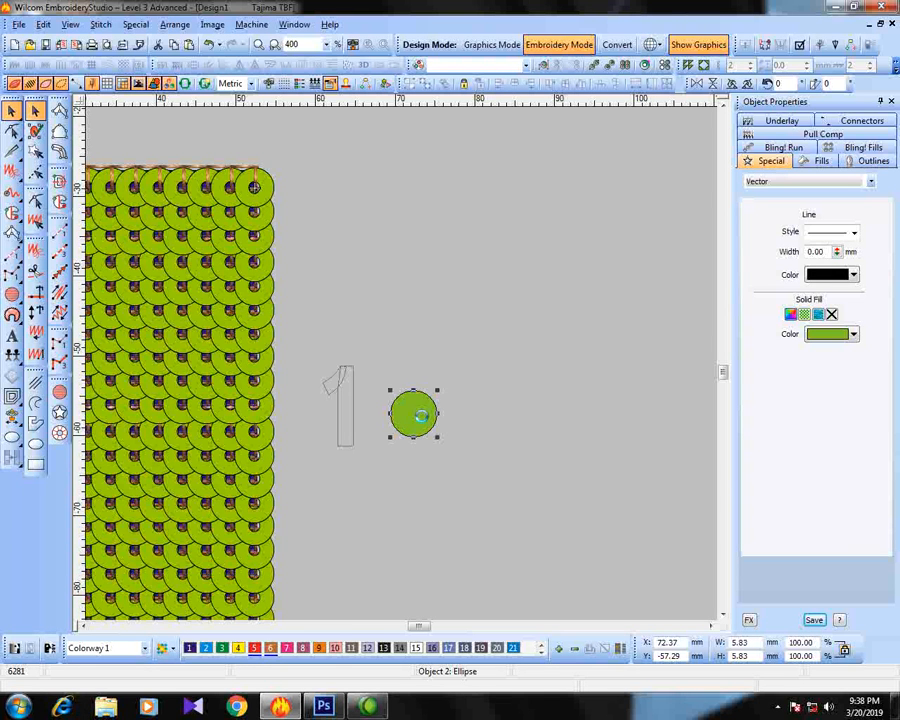
{"action": "left_click_drag", "start_coordinate": [420, 416], "coordinate": [473, 420]}
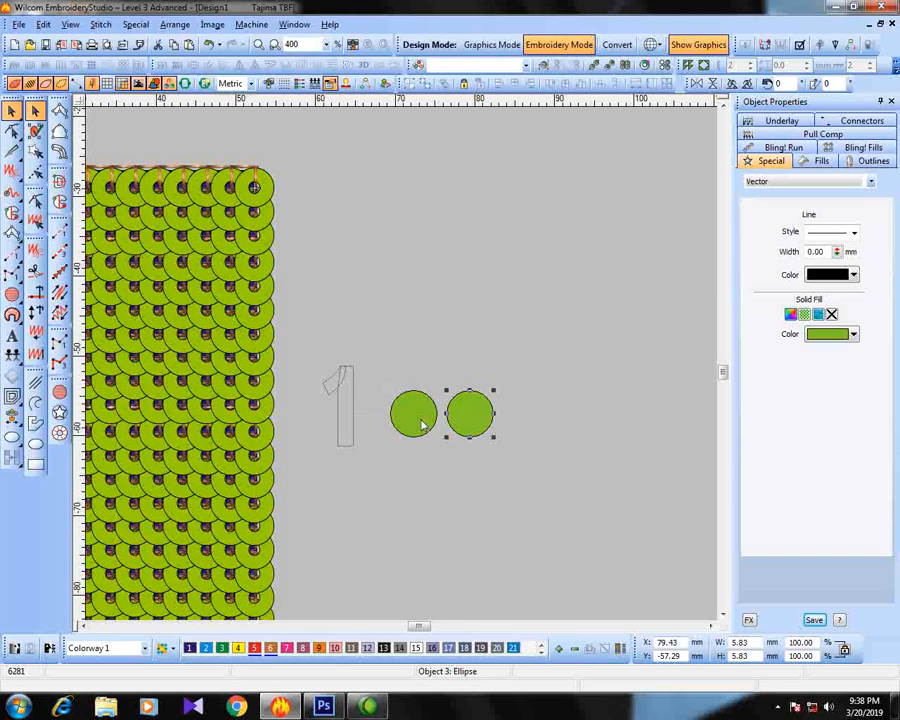
Duplicate the "1" lettering and both green circles about 14 mm below the originals
{"action": "left_click_drag", "start_coordinate": [538, 316], "coordinate": [311, 478]}
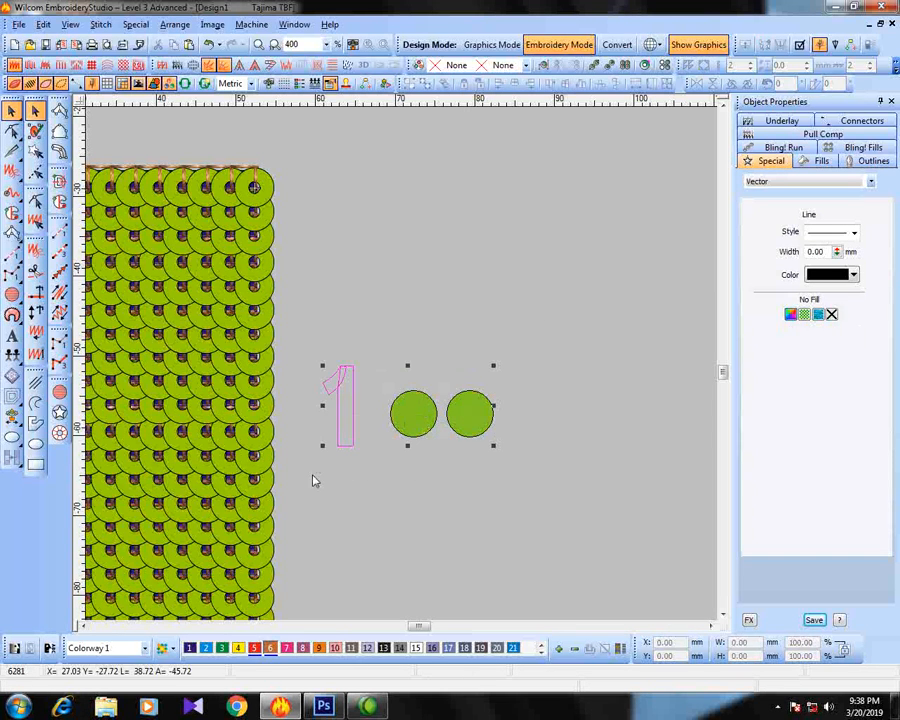
{"action": "left_click_drag", "start_coordinate": [416, 421], "coordinate": [418, 532]}
{"action": "left_click", "coordinate": [527, 193]}
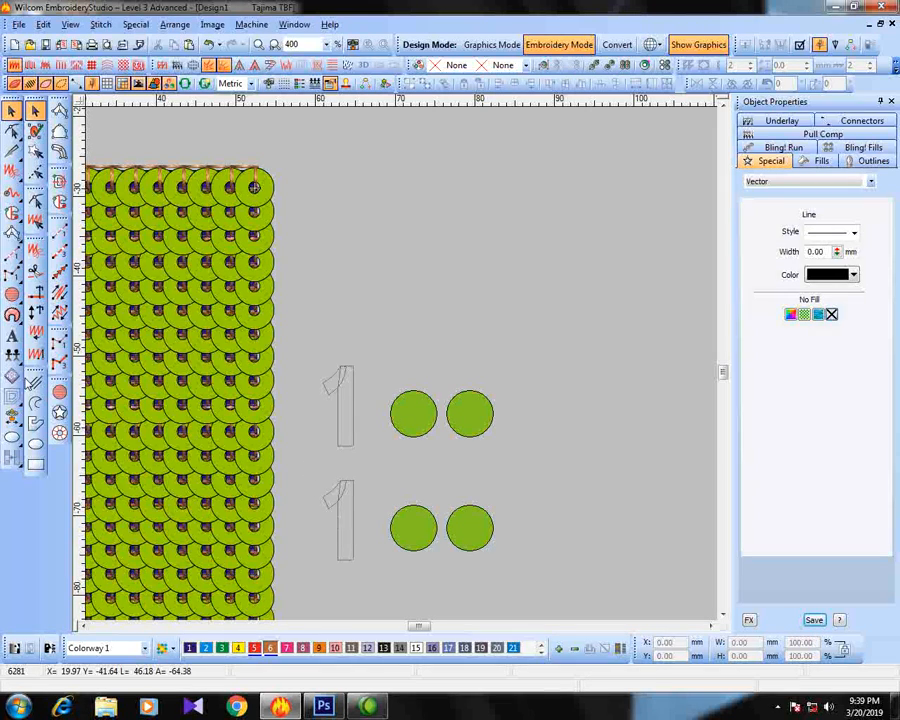
Change the text of the lower lettering to "2"
{"action": "left_click", "coordinate": [12, 336]}
{"action": "left_click", "coordinate": [350, 552]}
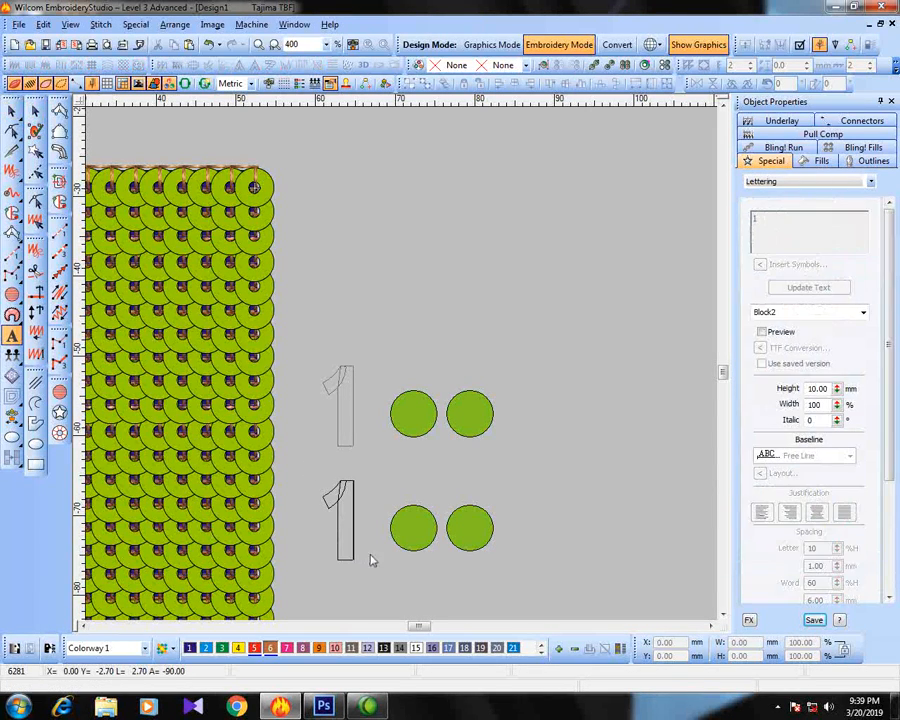
{"action": "type", "text": "2"}
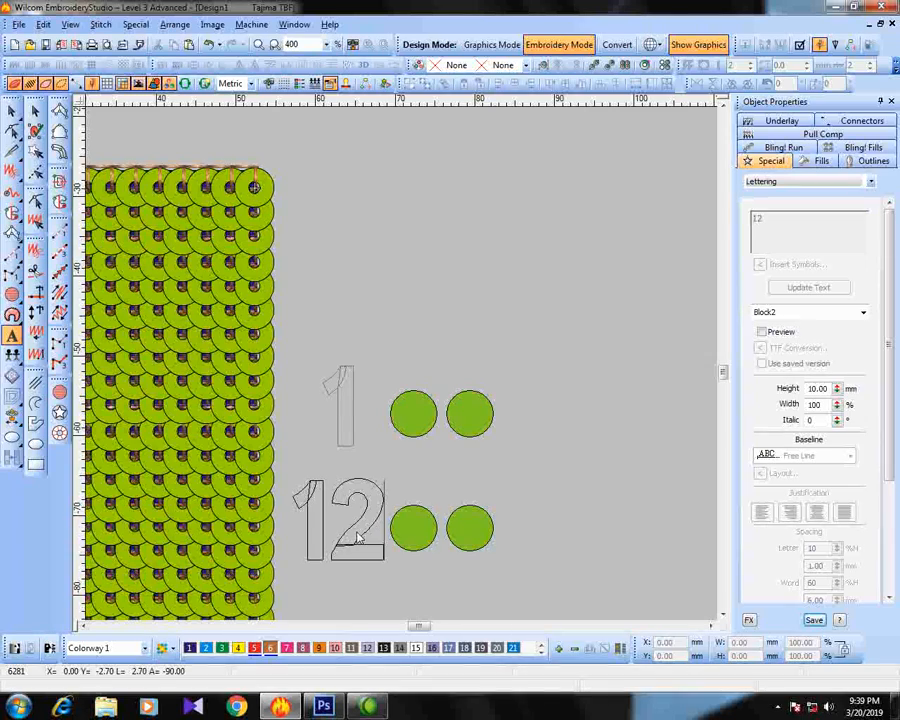
{"action": "key", "text": "BackSpace"}
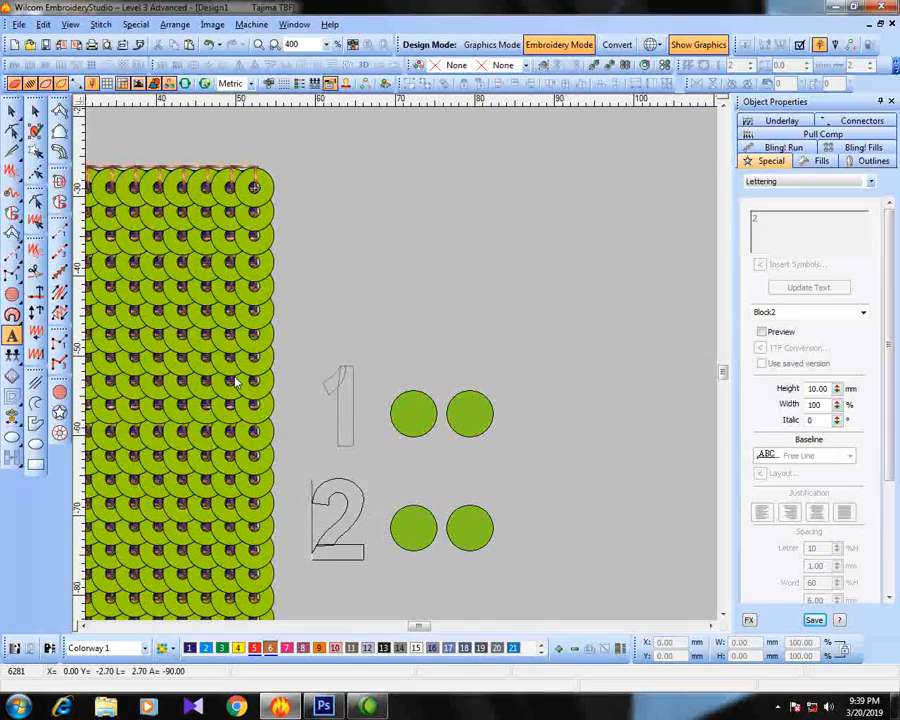
{"action": "left_click", "coordinate": [12, 111]}
Fill the circle next to the "2" with orange color 9, keeping the outer circle of that row green
{"action": "scroll", "coordinate": [414, 498], "scroll_direction": "down", "scroll_amount": 2}
{"action": "scroll", "coordinate": [255, 411], "scroll_direction": "up", "scroll_amount": 1}
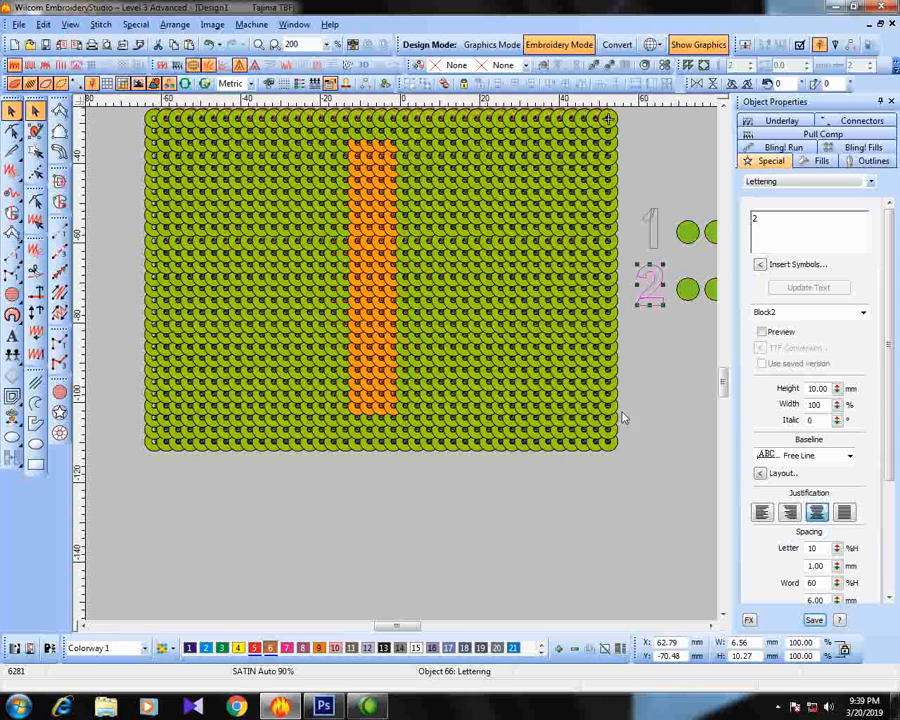
{"action": "left_click", "coordinate": [670, 360]}
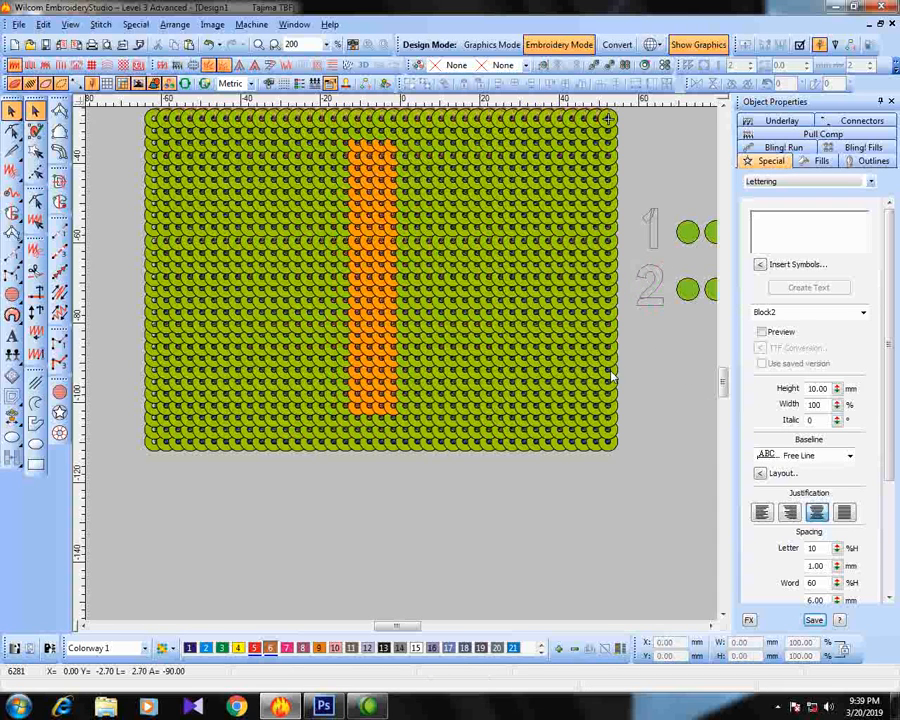
{"action": "left_click_drag", "start_coordinate": [674, 350], "coordinate": [580, 340]}
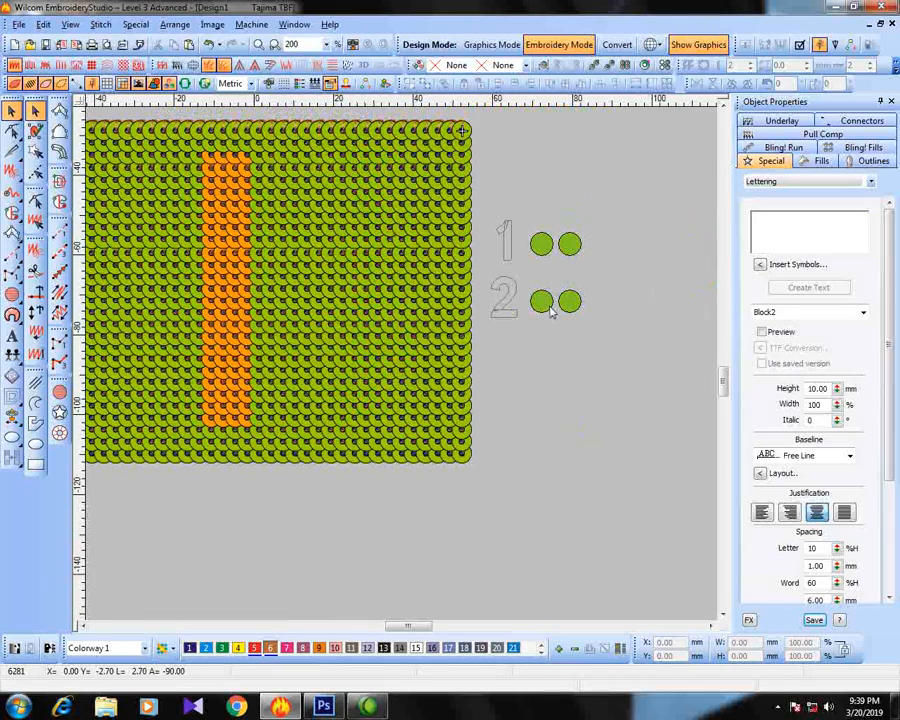
{"action": "left_click", "coordinate": [549, 310]}
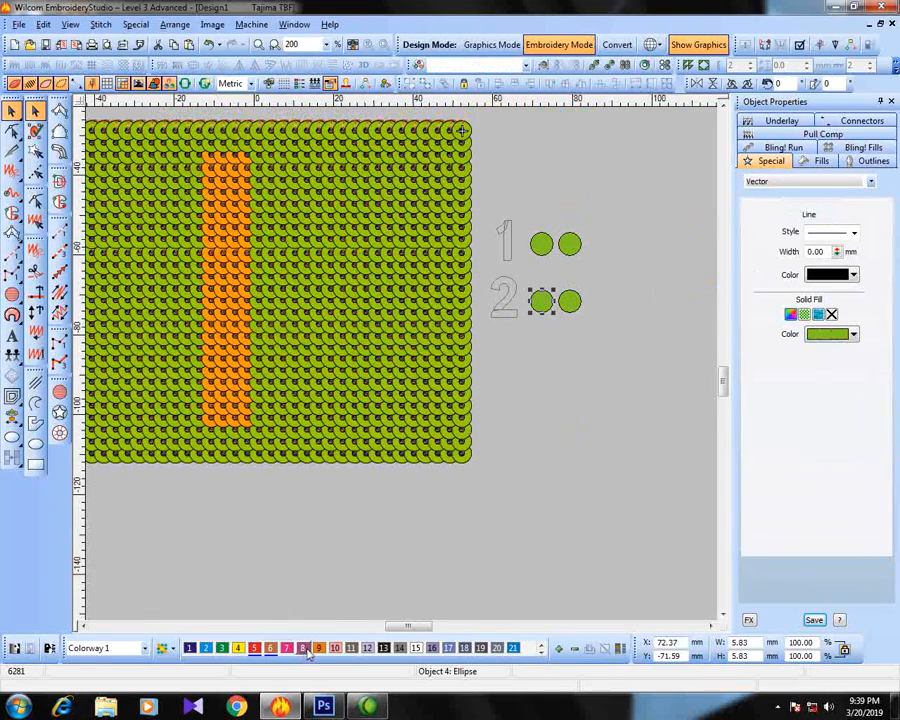
{"action": "left_click", "coordinate": [319, 648]}
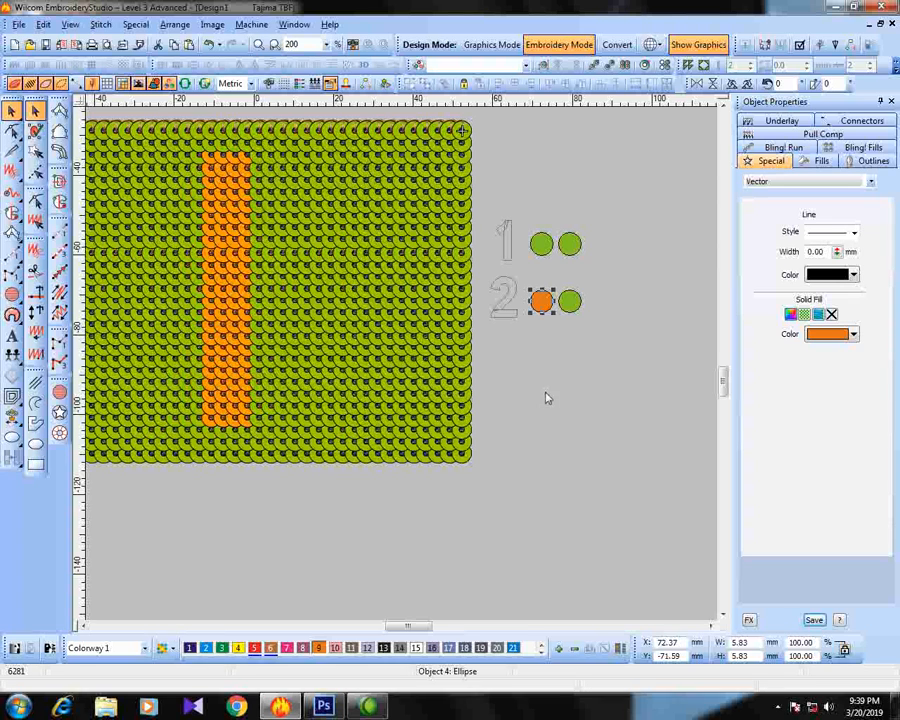
{"action": "left_click", "coordinate": [570, 303]}
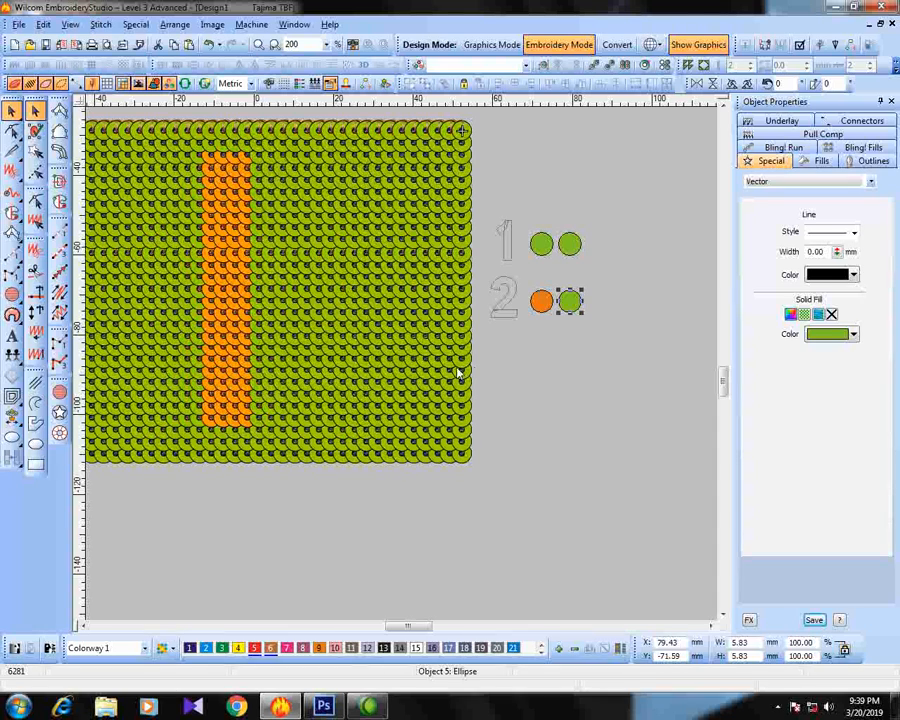
{"action": "left_click", "coordinate": [556, 367]}
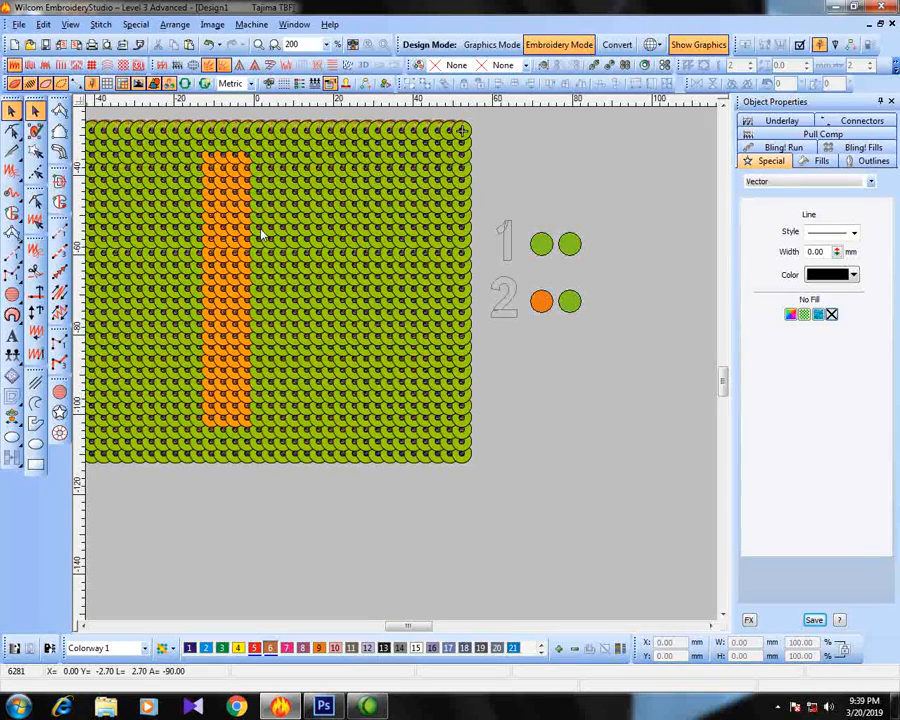
Swap the two circle pairs so the orange-green pair sits beside "1" and the all-green pair beside "2"
{"action": "scroll", "coordinate": [257, 232], "scroll_direction": "down", "scroll_amount": 1}
{"action": "scroll", "coordinate": [337, 278], "scroll_direction": "up", "scroll_amount": 1}
{"action": "scroll", "coordinate": [829, 487], "scroll_direction": "down", "scroll_amount": 1}
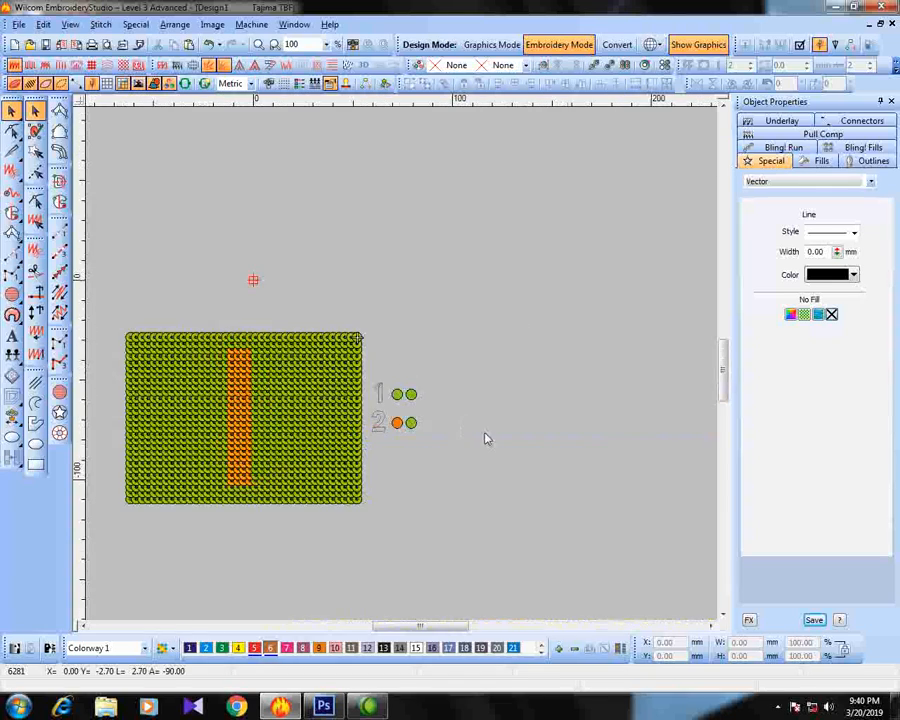
{"action": "scroll", "coordinate": [486, 438], "scroll_direction": "up", "scroll_amount": 1}
{"action": "left_click", "coordinate": [420, 336]}
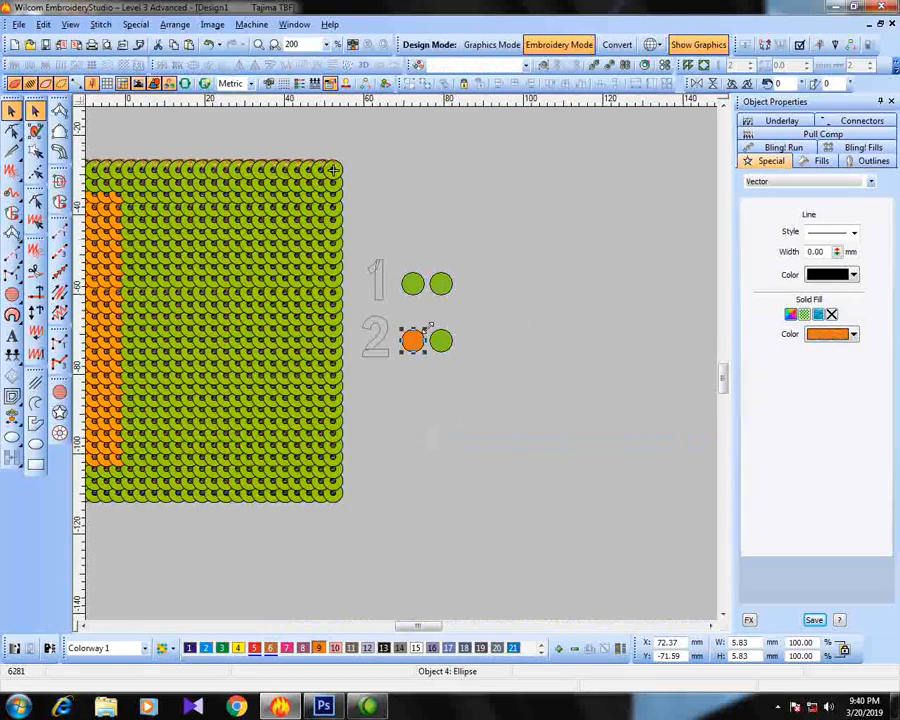
{"action": "left_click_drag", "start_coordinate": [474, 310], "coordinate": [372, 376]}
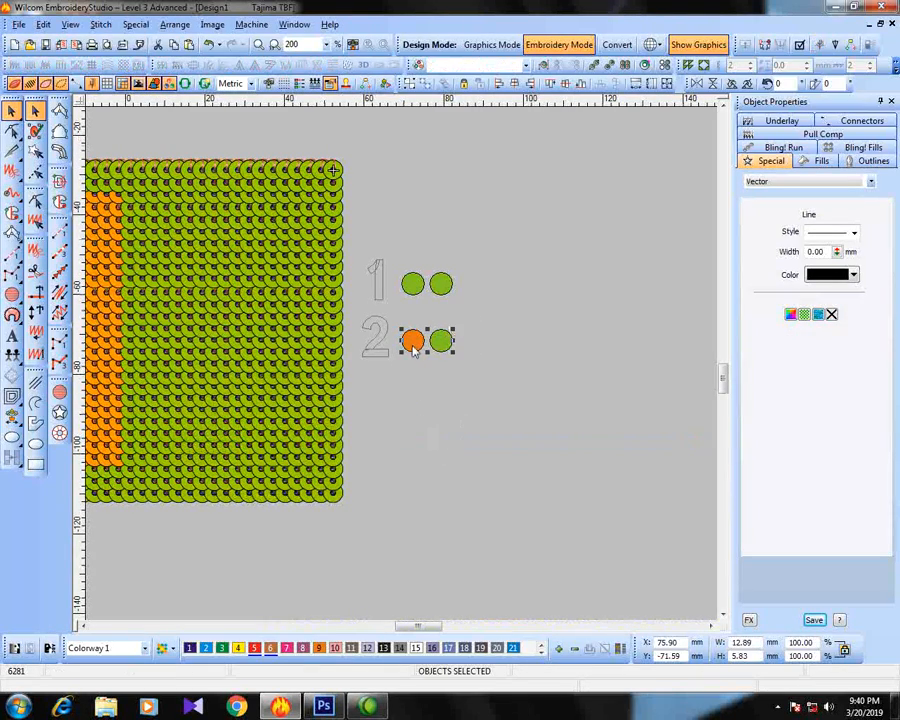
{"action": "left_click_drag", "start_coordinate": [415, 345], "coordinate": [415, 260]}
{"action": "left_click_drag", "start_coordinate": [478, 322], "coordinate": [450, 345]}
{"action": "left_click_drag", "start_coordinate": [478, 229], "coordinate": [437, 289]}
{"action": "left_click", "coordinate": [382, 366]}
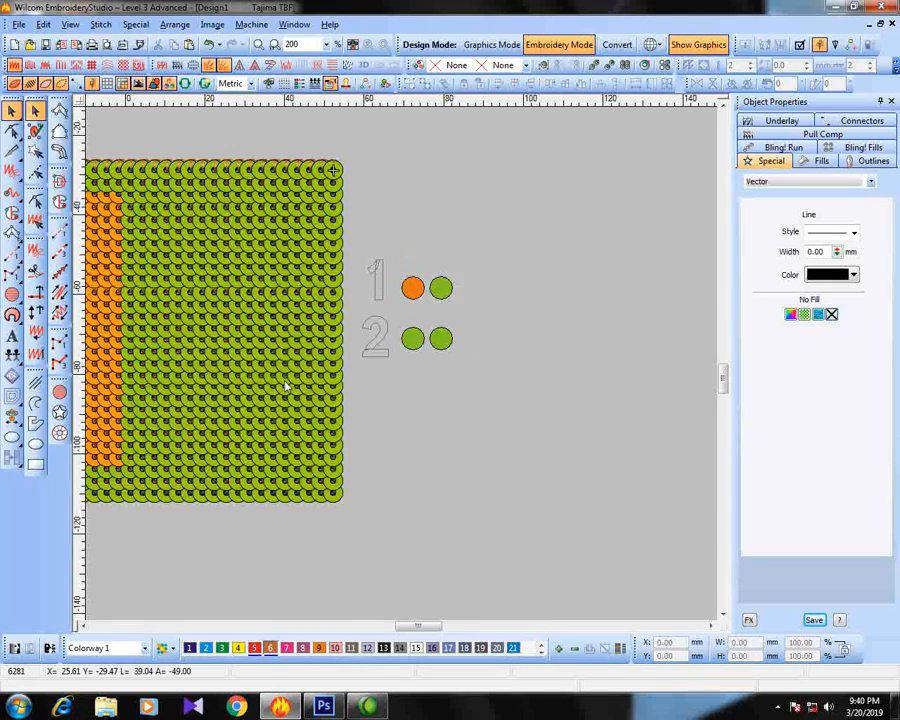
{"action": "scroll", "coordinate": [285, 387], "scroll_direction": "down", "scroll_amount": 2}
{"action": "scroll", "coordinate": [342, 344], "scroll_direction": "up", "scroll_amount": 2}
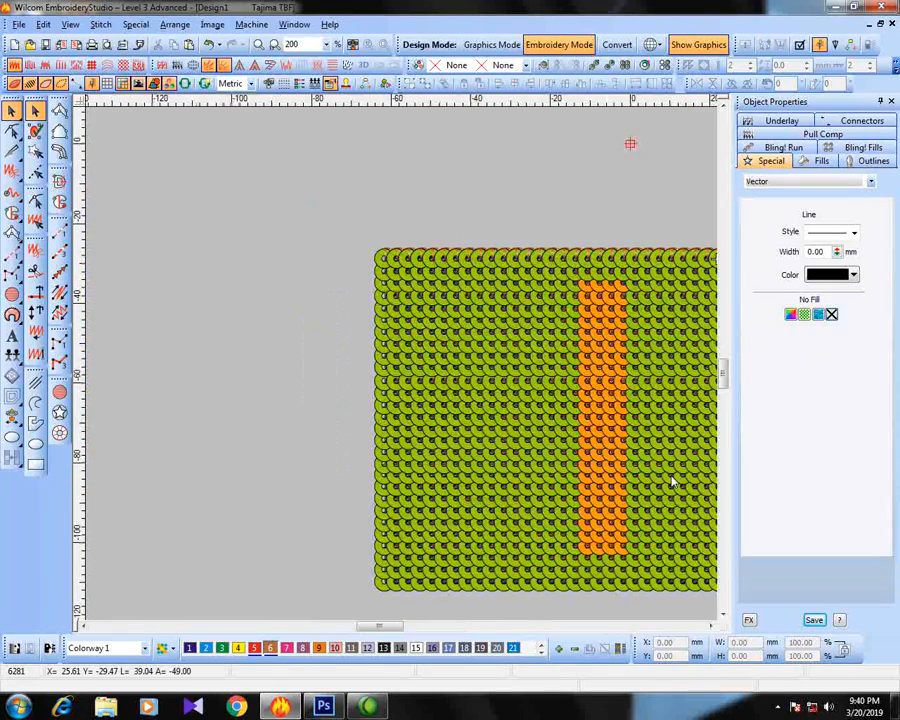
{"action": "left_click", "coordinate": [712, 626]}
{"action": "left_click", "coordinate": [712, 626]}
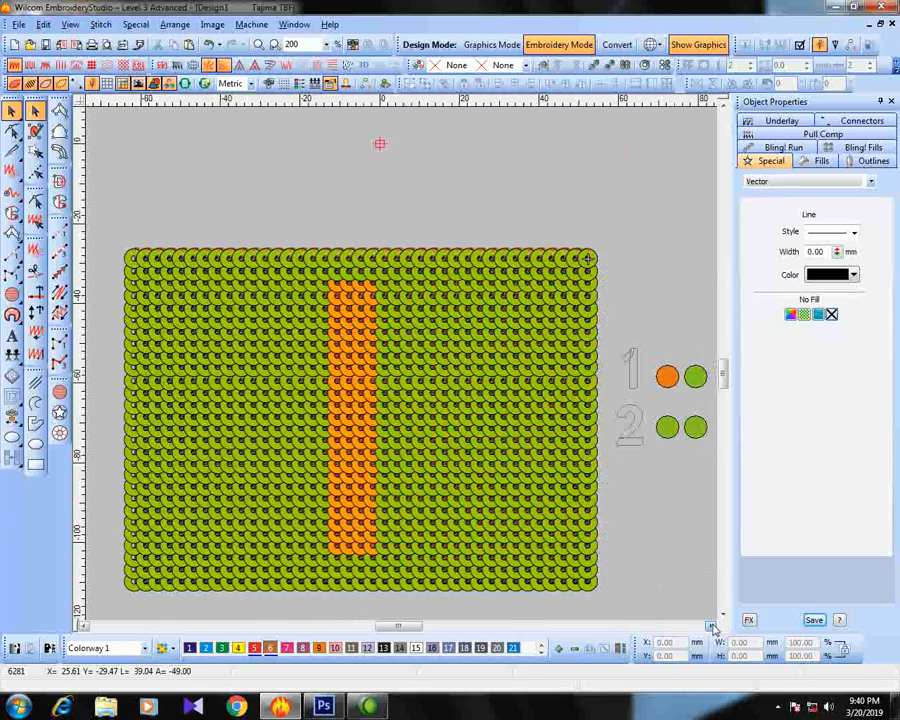